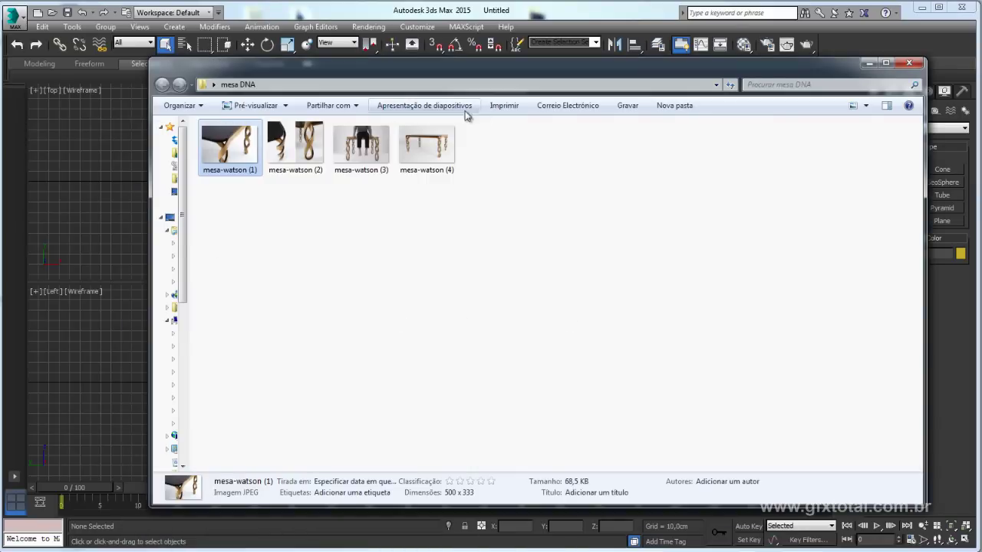
Step: Open mesa-watson (1) and page through all four table photos, ending on the seated-person shot
double_click(234, 158)
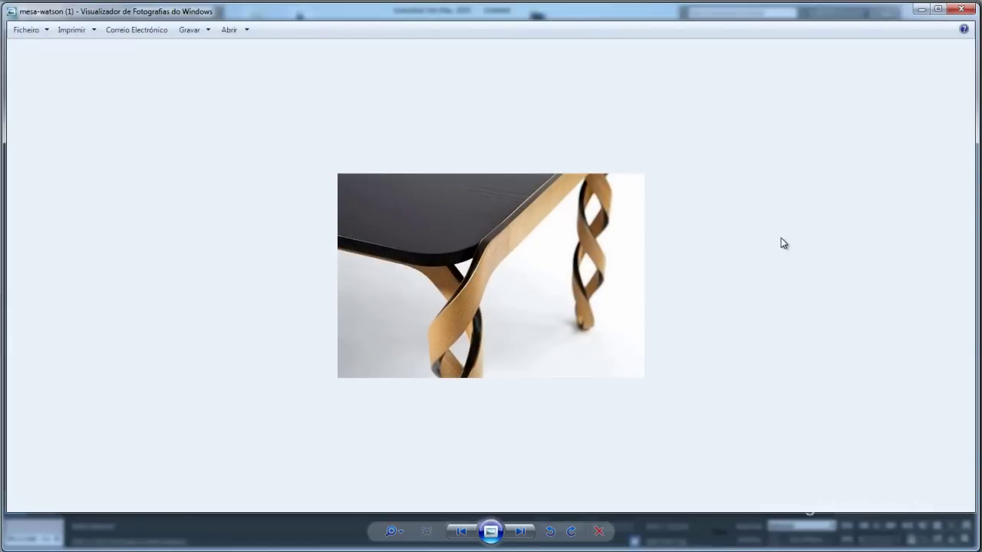
key(Right)
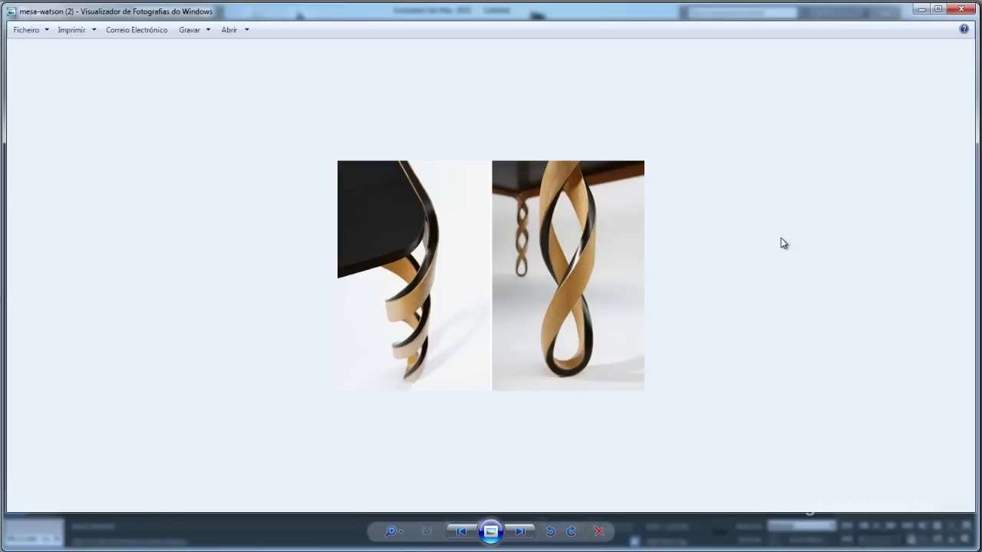
key(Right)
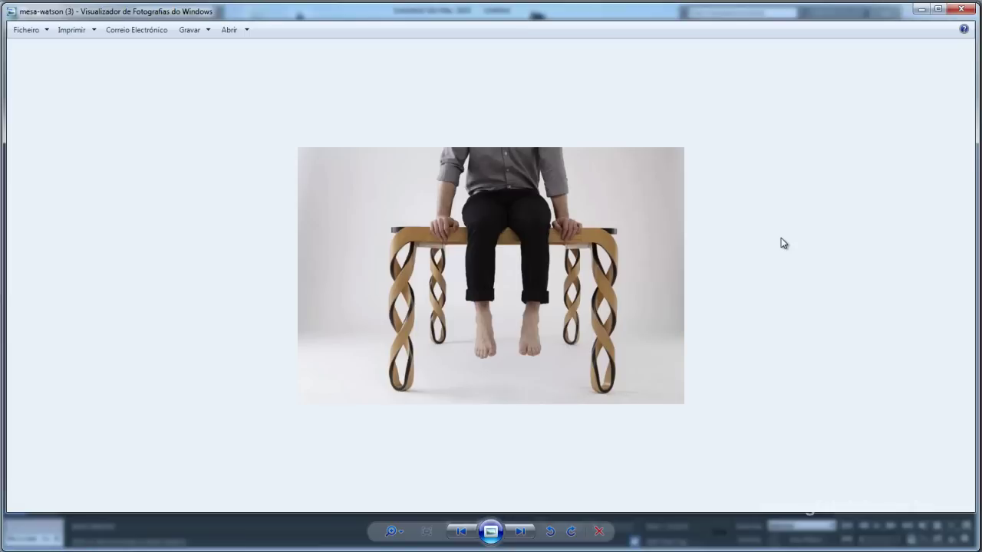
key(Right)
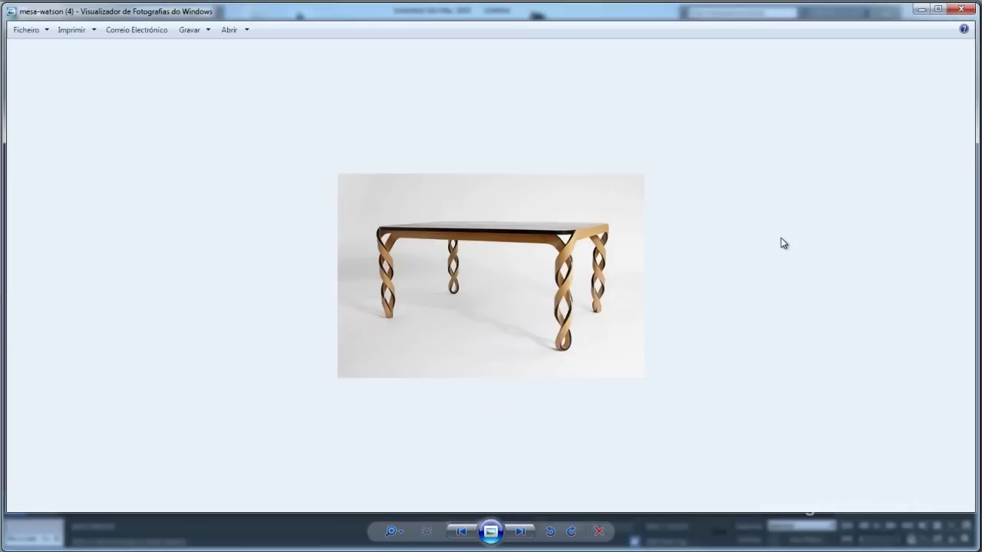
key(Right)
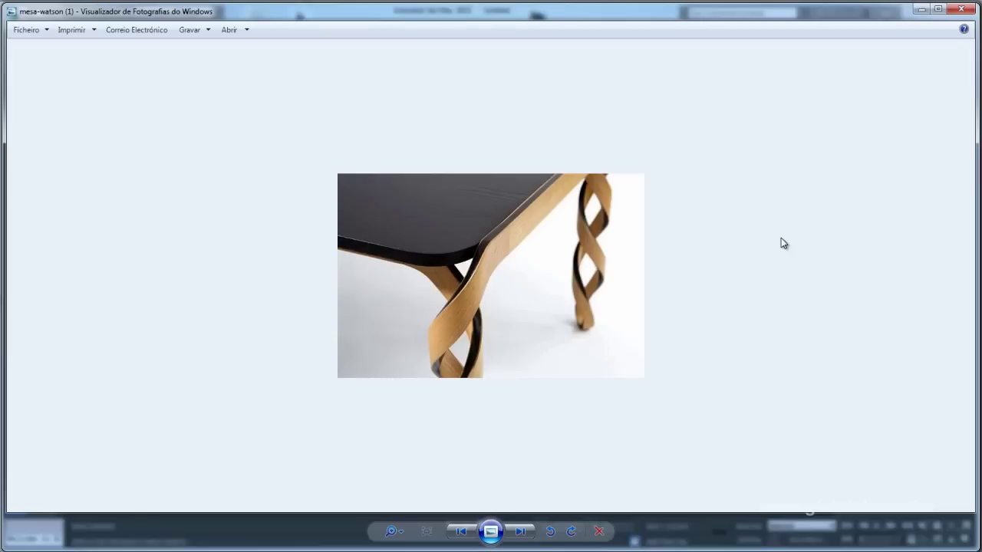
key(Right)
key(Right)
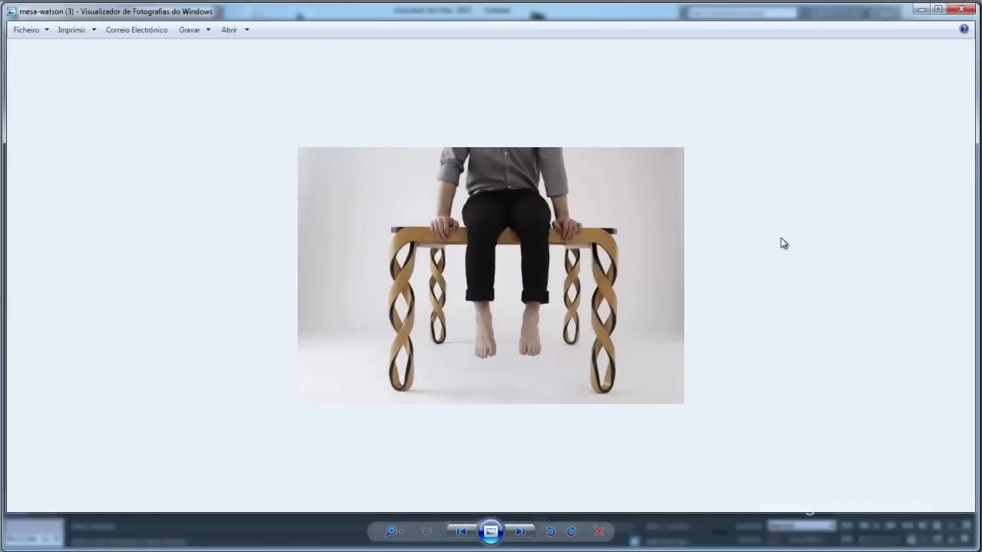
key(Right)
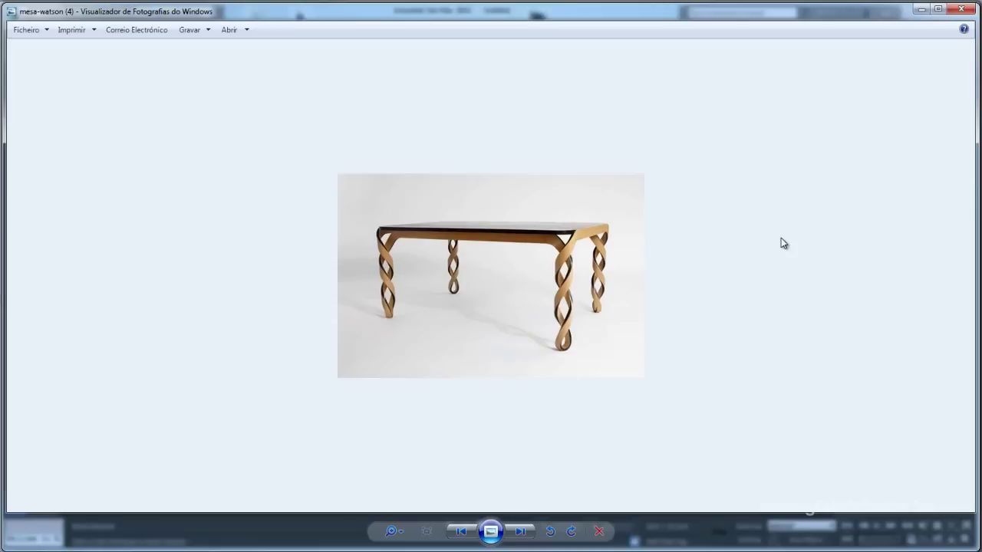
Step: Close Photo Viewer and the mesa DNA folder, and maximize the Perspective viewport
click(921, 8)
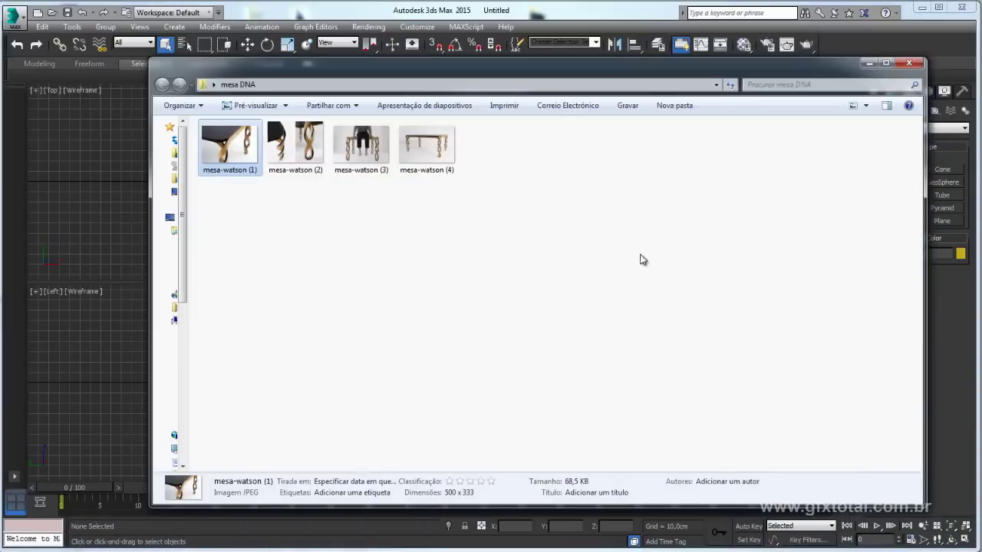
click(909, 62)
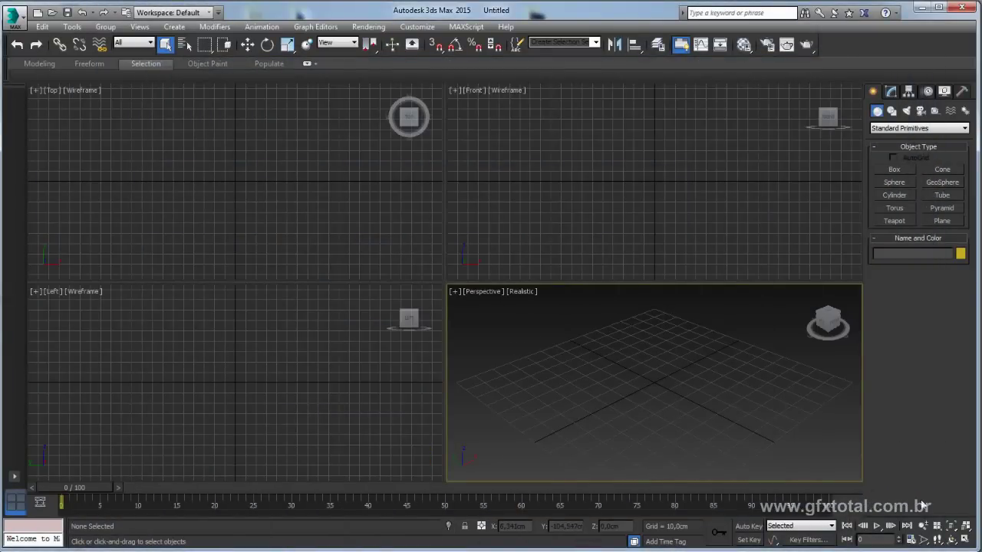
click(965, 539)
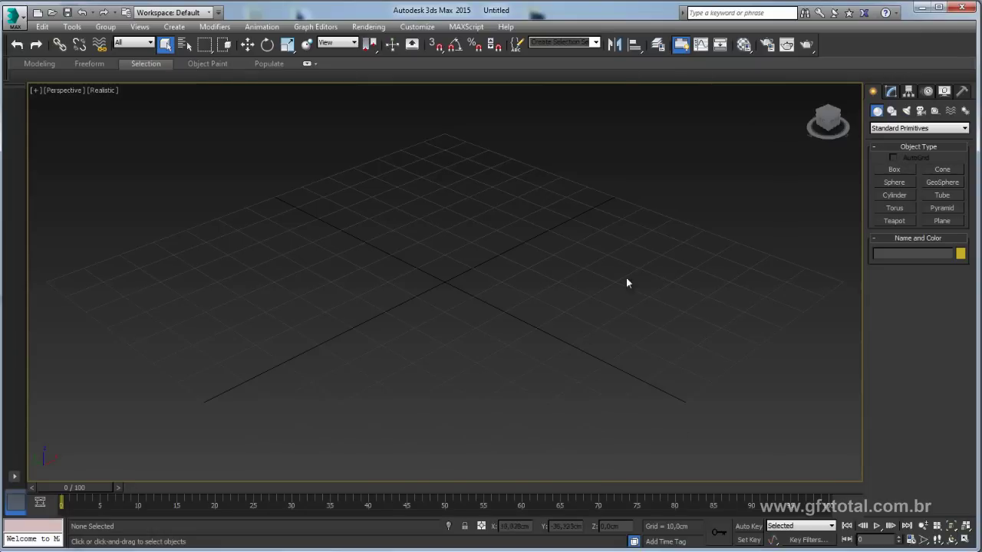
Step: Draw a helix spline at the grid centre, dragging out its height, turns and radius
click(891, 111)
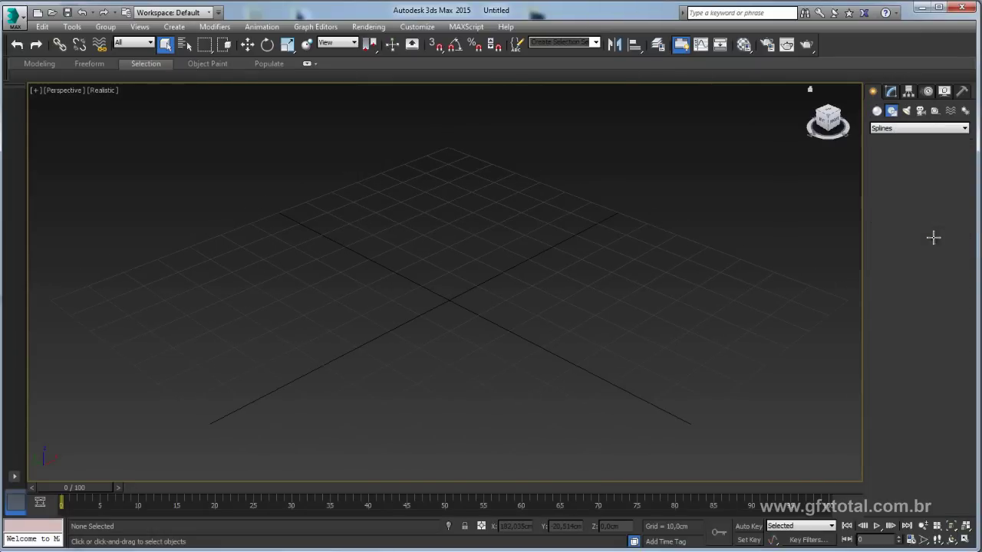
click(933, 234)
drag(450, 298, 480, 307)
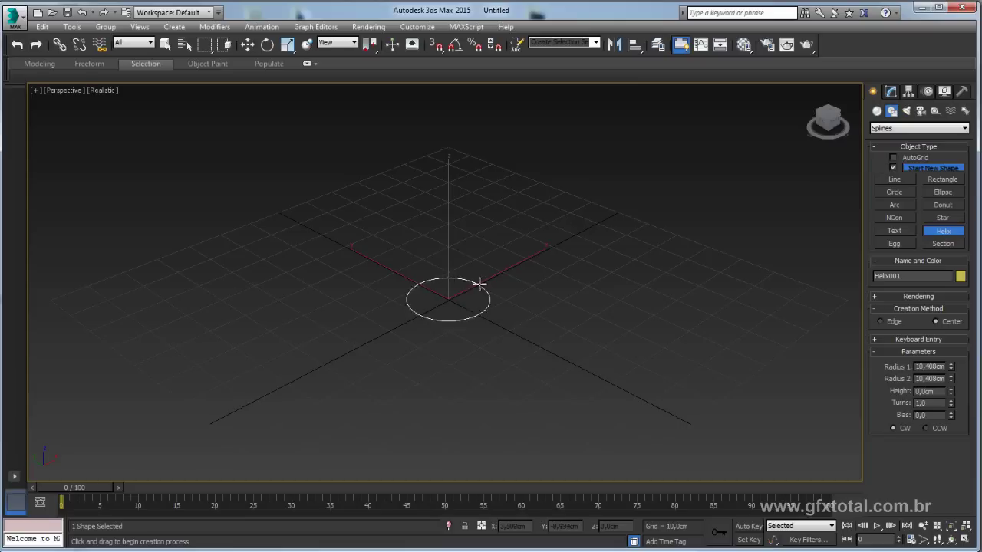
middle_drag(511, 146, 517, 223)
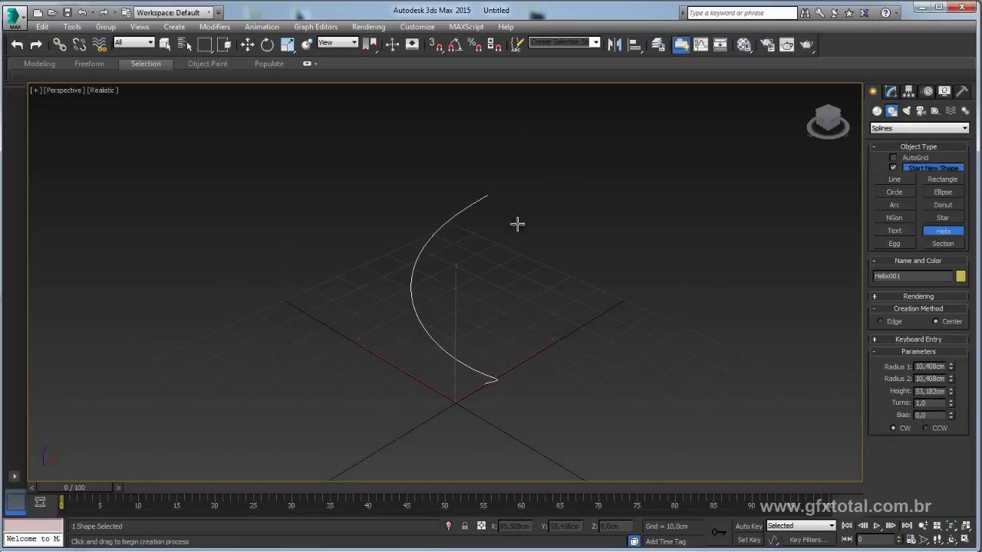
click(950, 405)
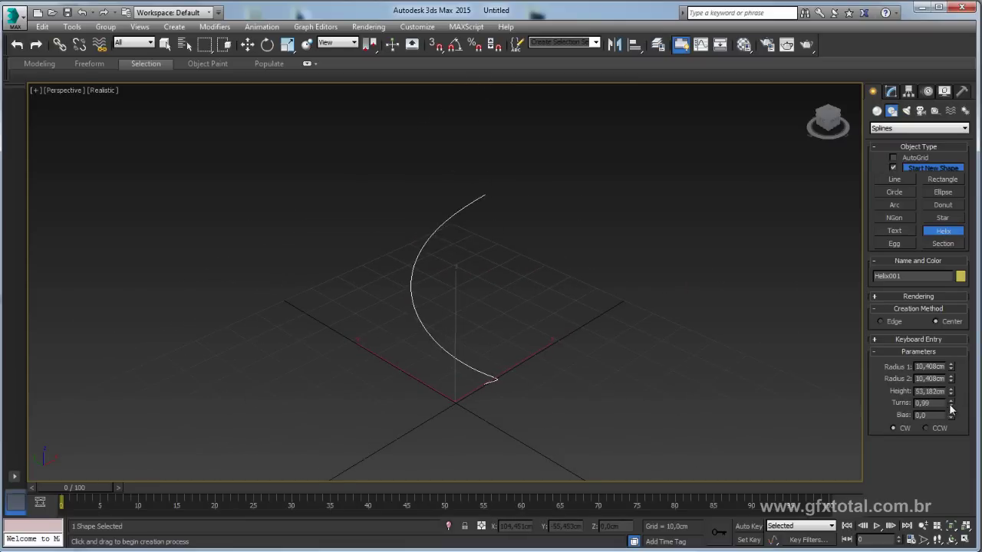
drag(950, 410, 918, 91)
middle_drag(640, 224, 627, 223)
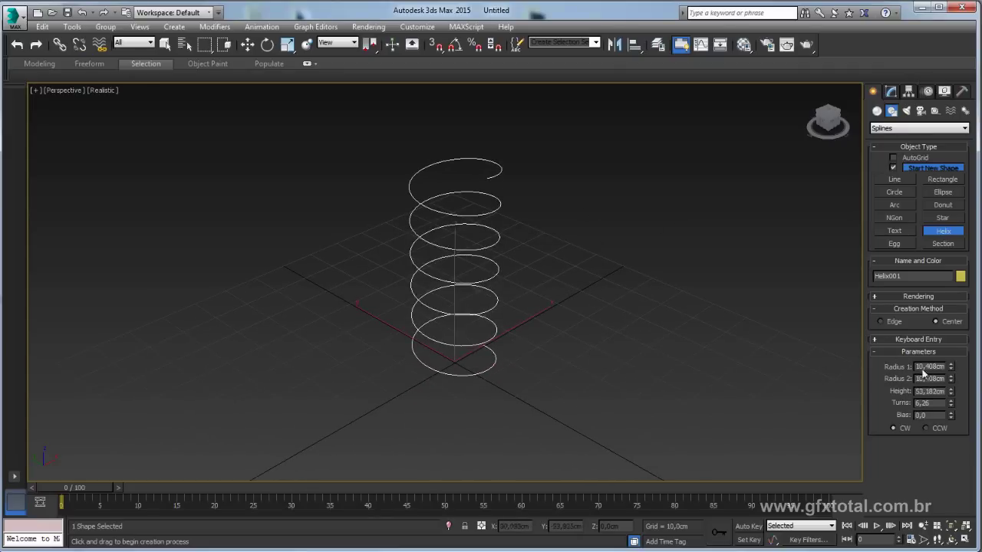
mouse_move(951, 366)
mouse_down()
mouse_move(944, 354)
mouse_move(941, 374)
mouse_move(874, 149)
mouse_move(874, 184)
mouse_up()
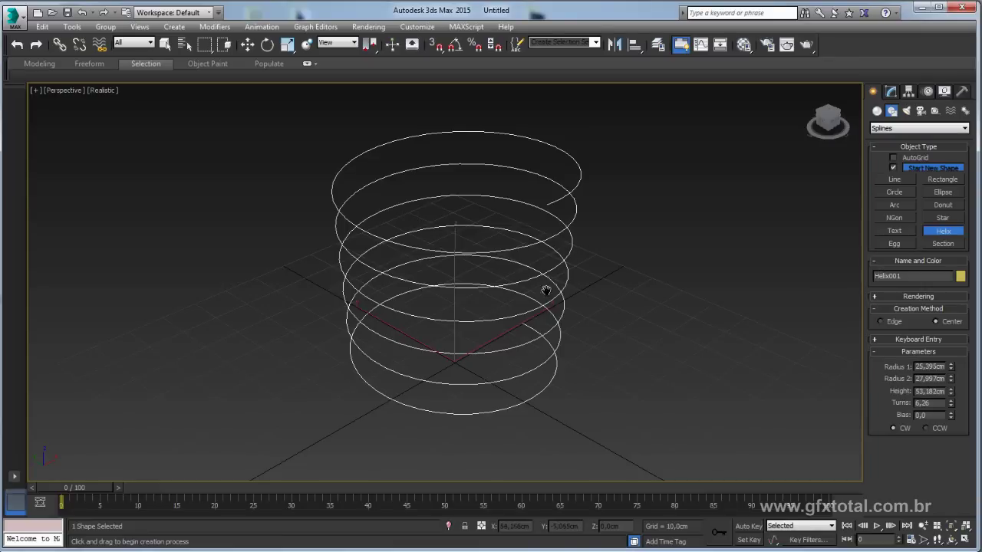
middle_drag(546, 290, 581, 283)
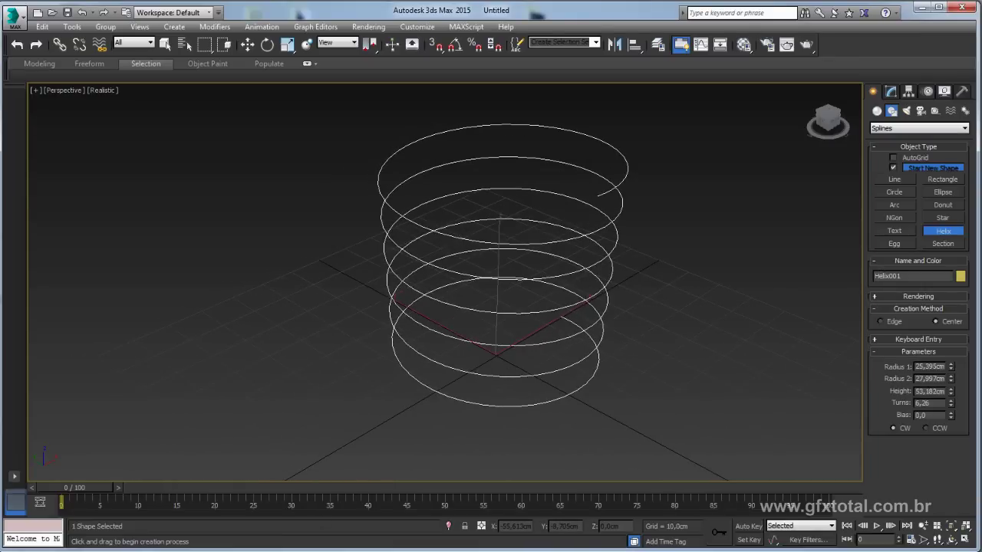
middle_drag(732, 345, 683, 365)
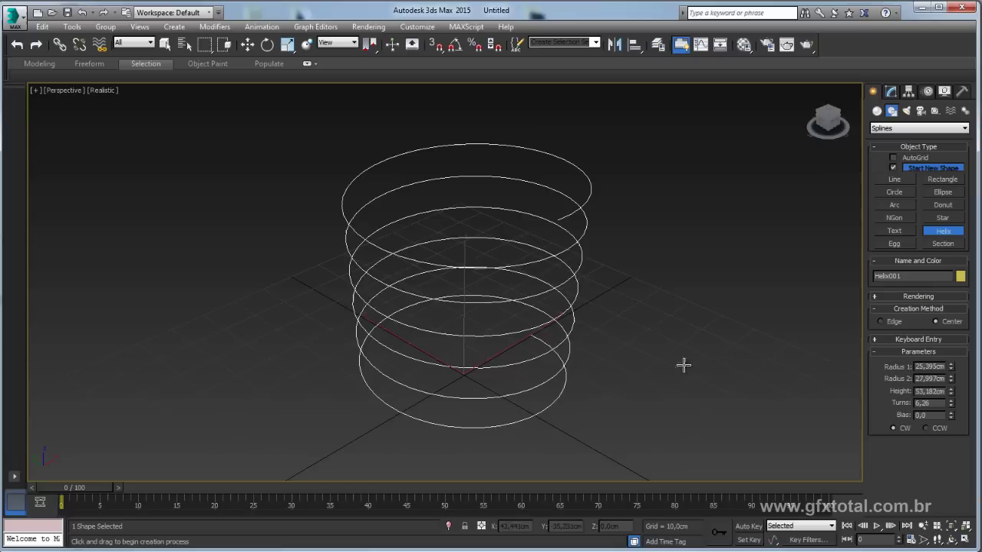
Step: Set the helix to Radius 1 and 2 of 10, Height 60 cm and 1.5 turns
double_click(929, 367)
text(10)
double_click(934, 378)
text(10)
key(Return)
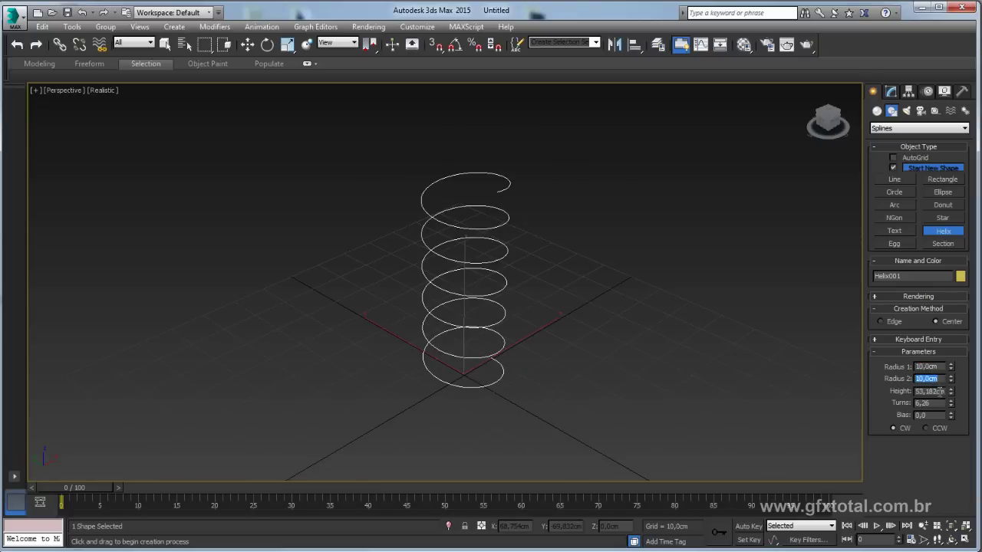
double_click(932, 391)
text(60)
key(Return)
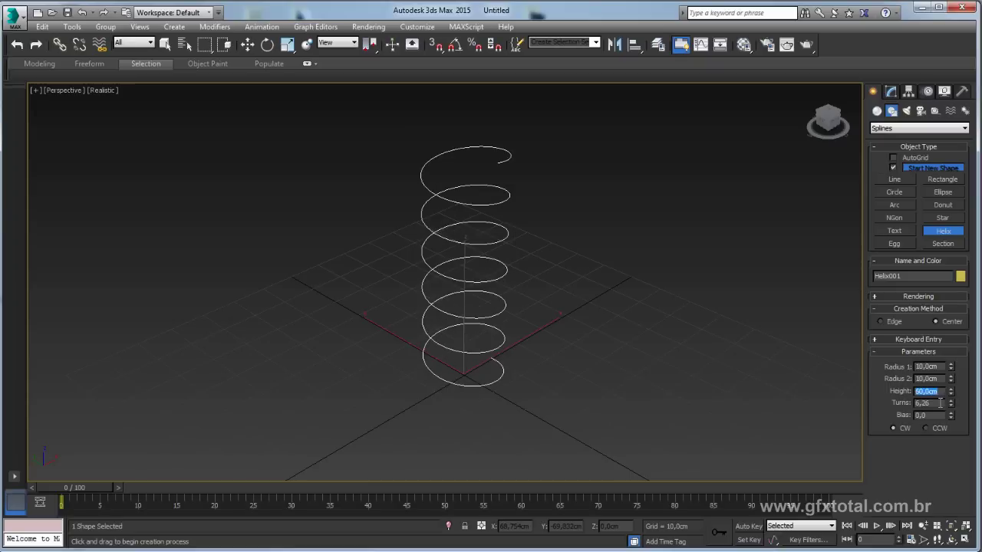
key(Tab)
text(1,5)
key(Return)
alt+middle_drag(506, 330, 477, 346)
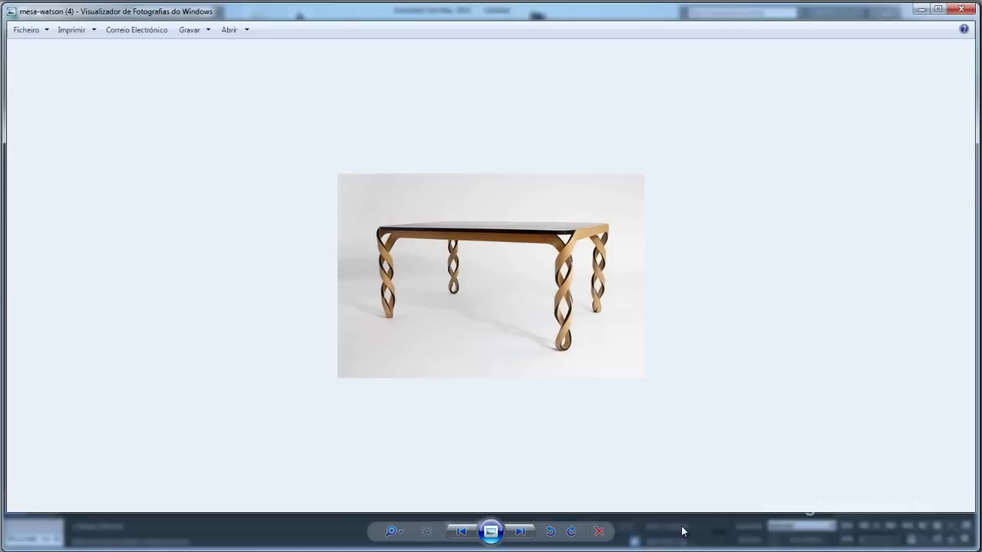
Step: Zoom into the table legs in the mesa-watson (4) photo, then minimize Photo Viewer
scroll(627, 353, up, 2)
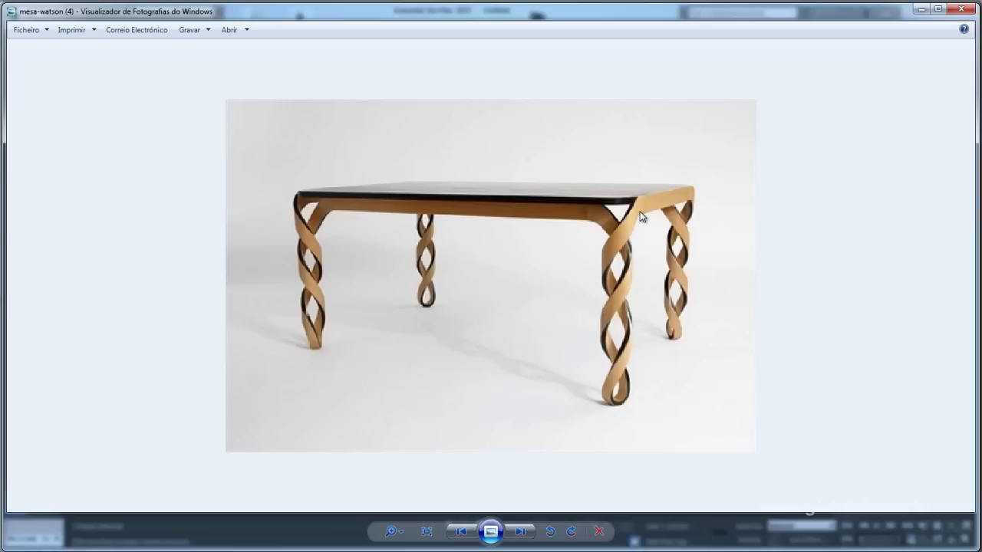
click(920, 10)
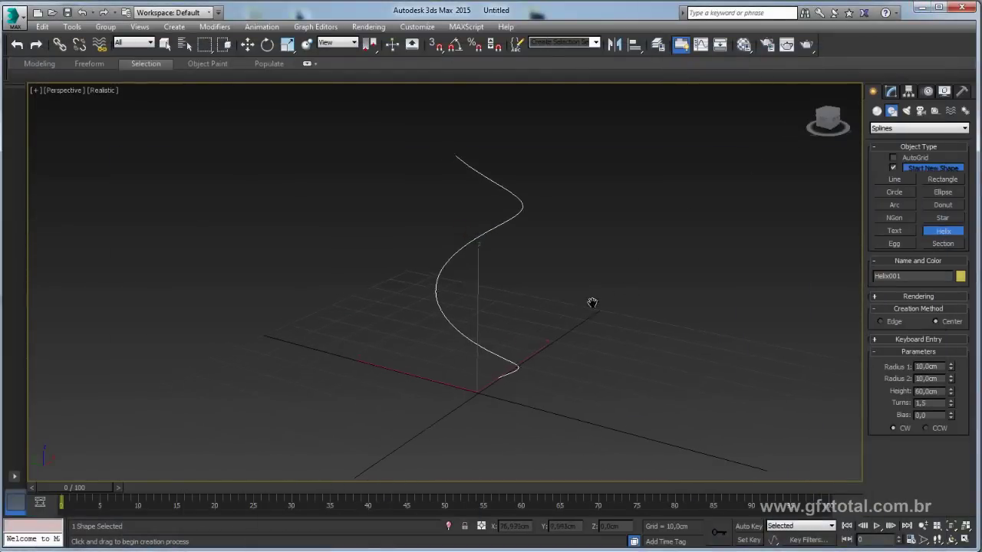
Step: Raise the helix height to 82.2 cm and narrow both radii to 5 cm
middle_drag(514, 353, 575, 358)
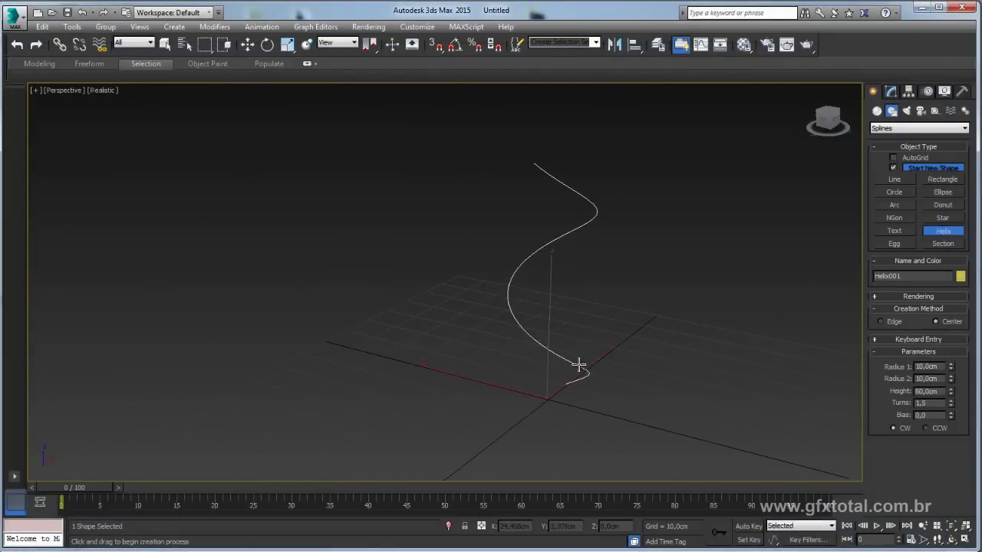
drag(954, 395, 954, 376)
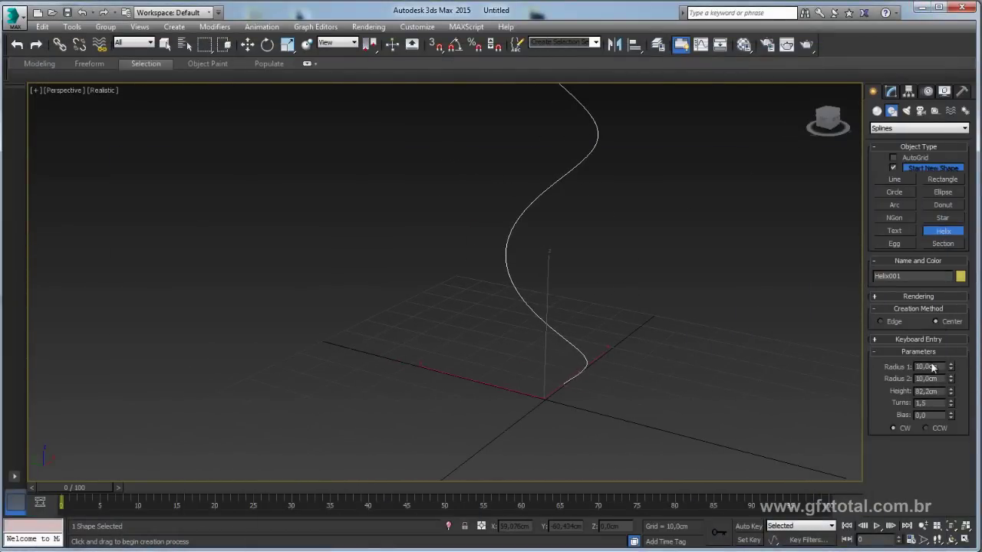
scroll(675, 322, up, 3)
scroll(767, 330, up, 2)
scroll(797, 342, down, 3)
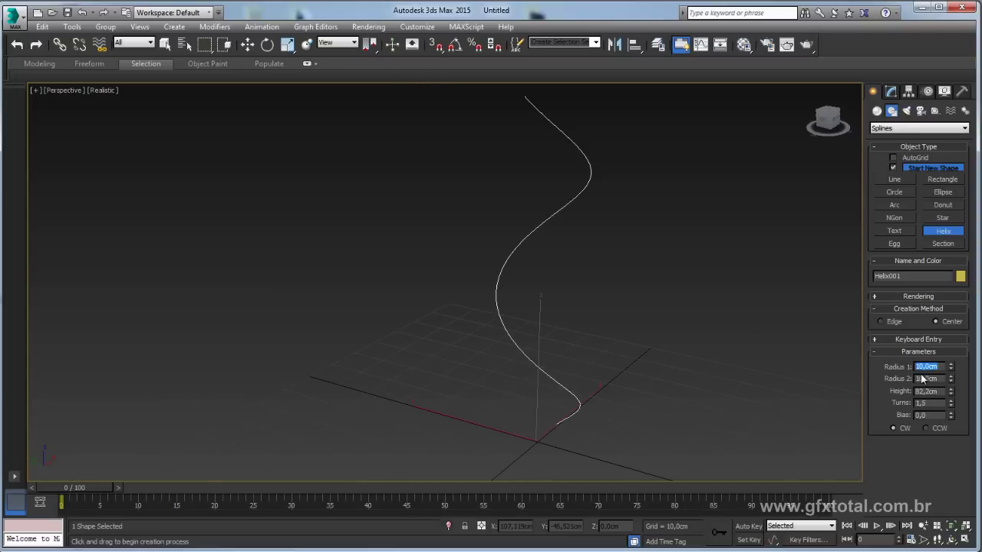
key(Tab)
text(5)
key(Return)
mouse_move(612, 335)
alt+middle_down()
mouse_move(687, 341)
mouse_move(708, 372)
mouse_move(615, 346)
mouse_move(570, 318)
alt+middle_up()
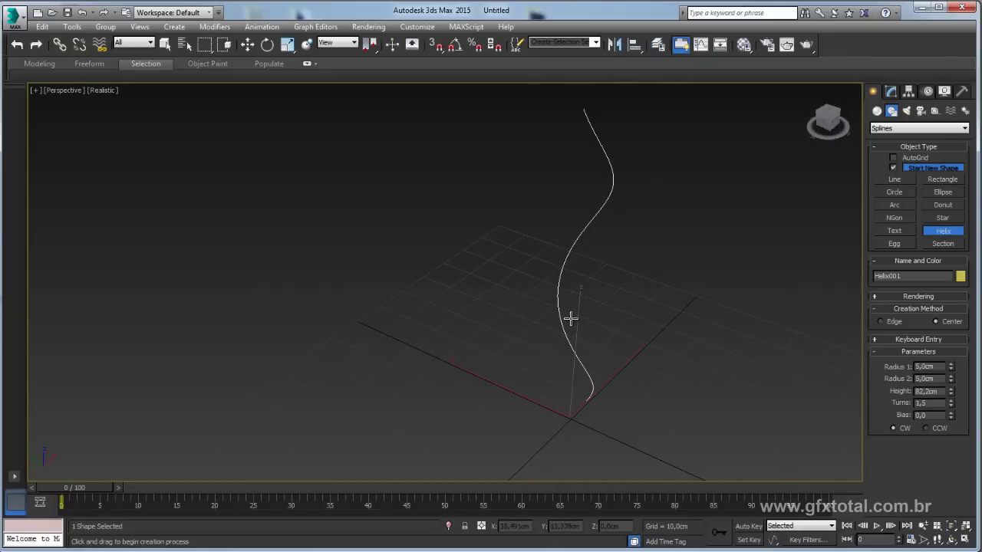
mouse_move(638, 269)
alt+middle_down()
mouse_move(655, 259)
mouse_move(655, 270)
mouse_move(598, 193)
alt+middle_up()
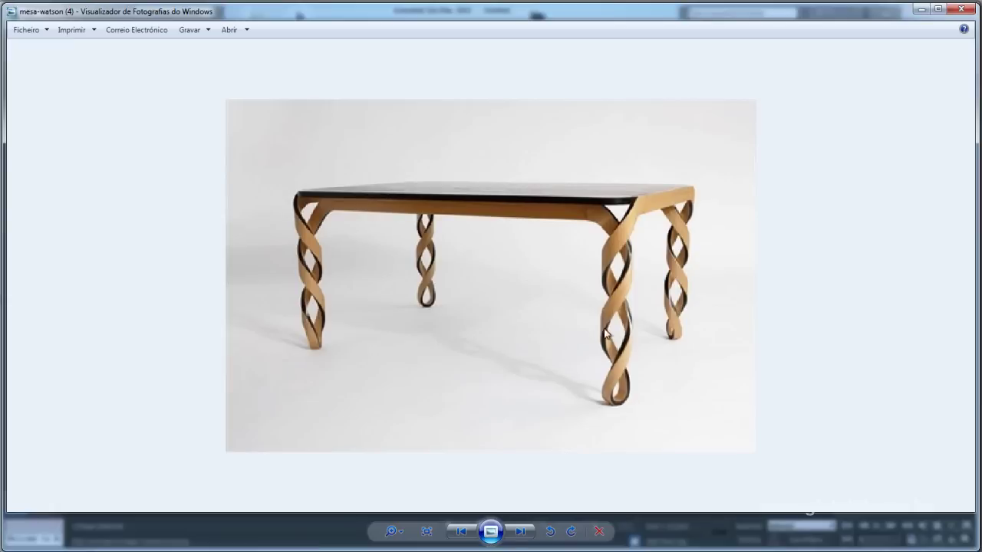
Step: Add an Extrude modifier to Helix001 with an Amount of 10 cm
click(926, 13)
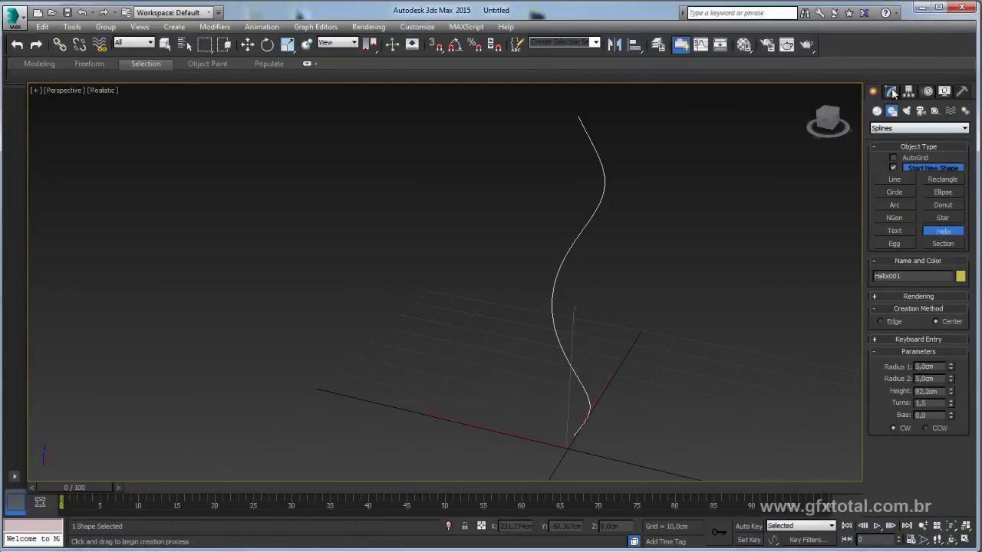
click(891, 92)
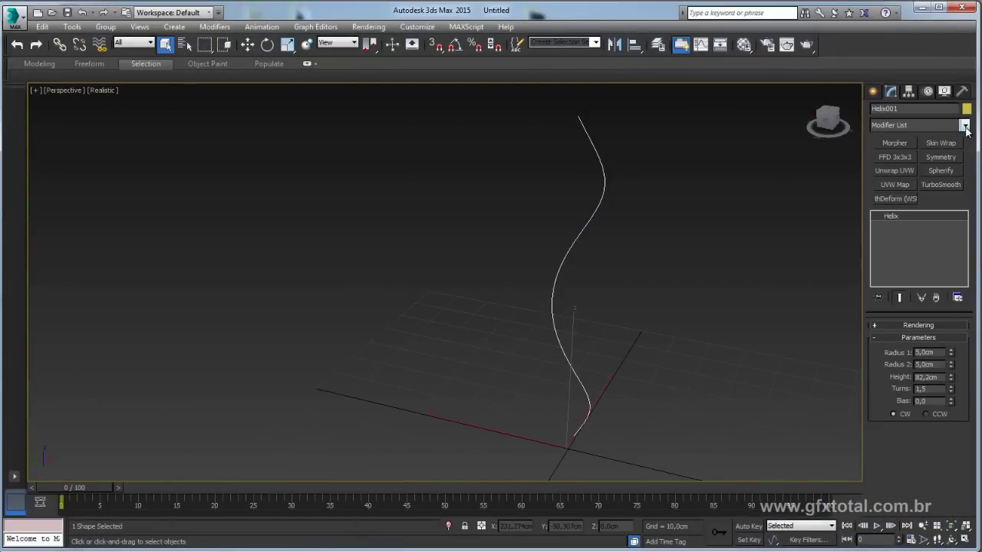
click(965, 125)
scroll(920, 307, down, 5)
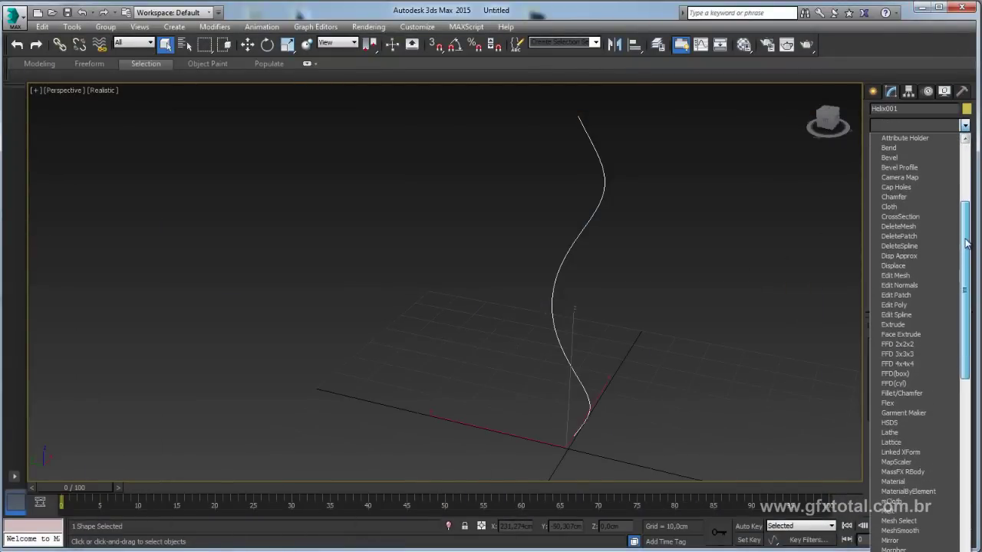
click(917, 326)
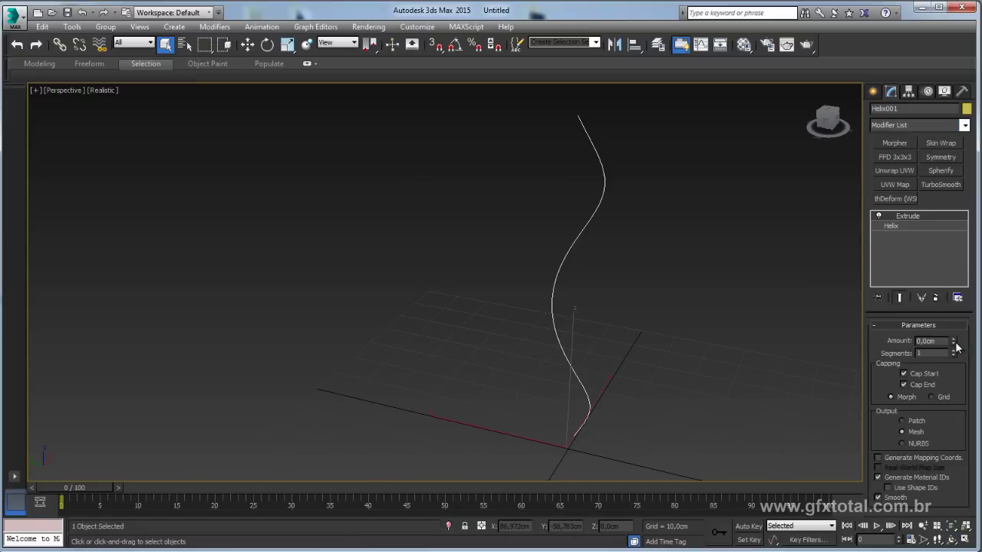
drag(955, 344, 953, 328)
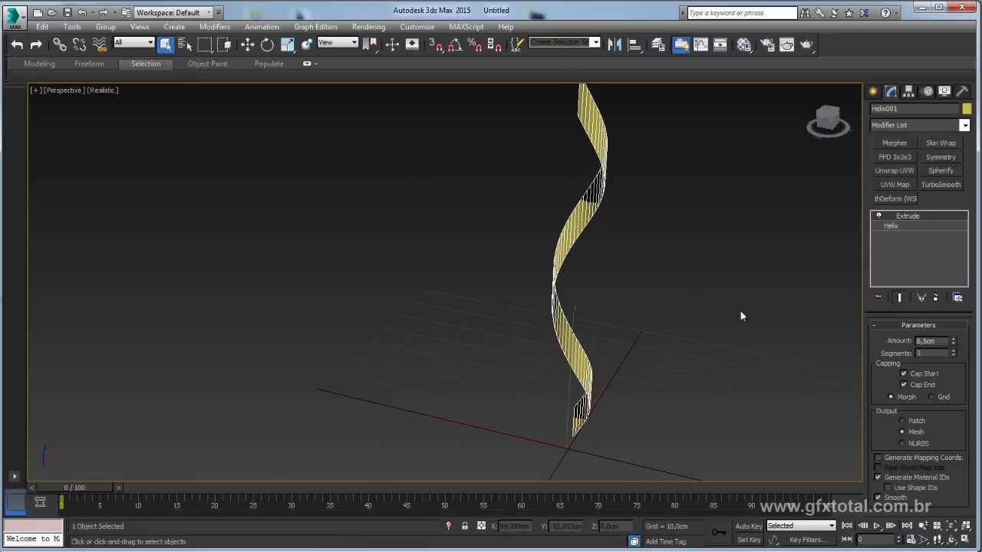
mouse_move(741, 311)
alt+middle_down()
mouse_move(588, 274)
mouse_move(602, 292)
mouse_move(711, 307)
mouse_move(714, 320)
mouse_move(546, 287)
mouse_move(423, 287)
mouse_move(767, 291)
alt+middle_up()
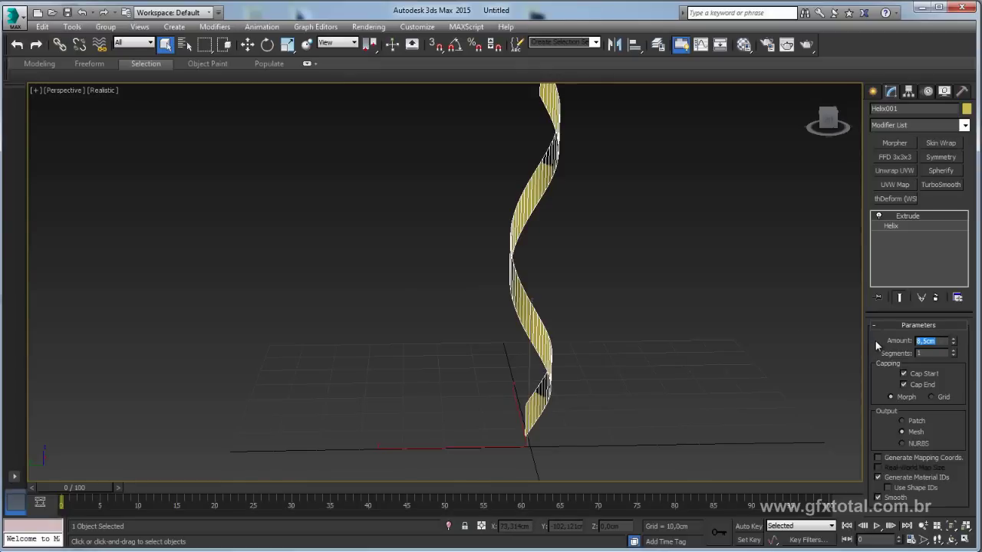
text(10)
key(Return)
mouse_move(676, 321)
alt+middle_down()
mouse_move(581, 325)
mouse_move(533, 116)
alt+middle_up()
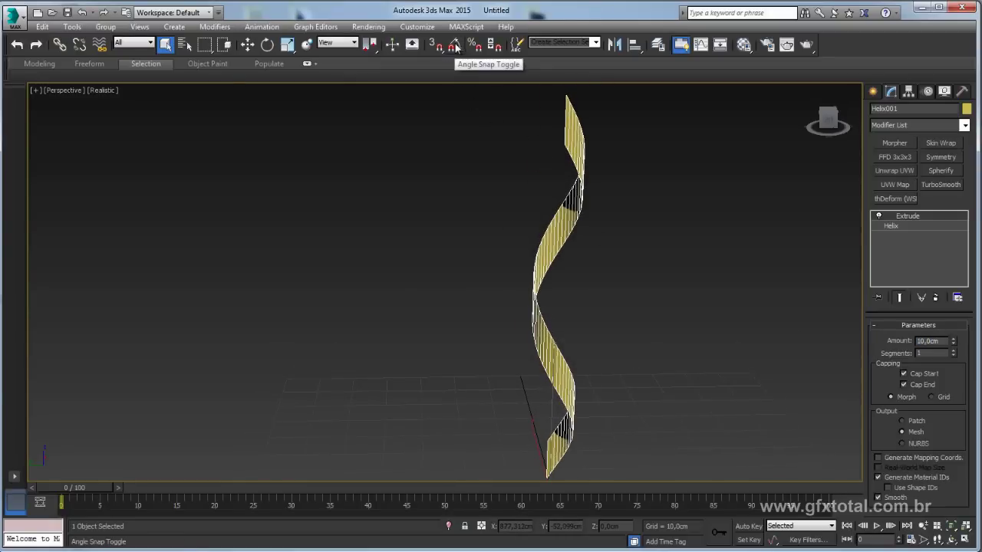
Step: With Angle Snap on, Shift-rotate a copy of the ribbon 180° around Z to create Helix002
click(456, 46)
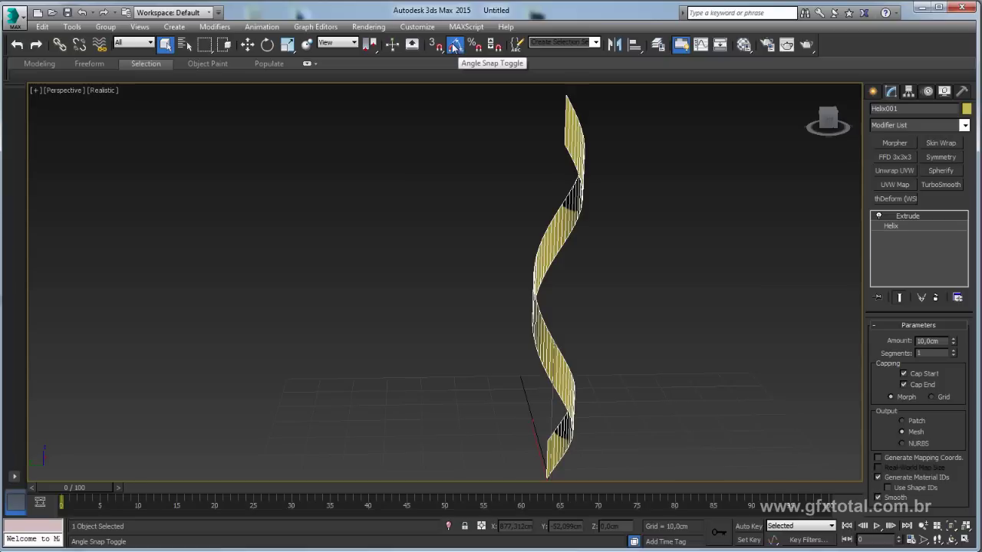
click(267, 45)
mouse_move(592, 337)
alt+middle_down()
mouse_move(609, 322)
mouse_move(622, 337)
mouse_move(603, 333)
mouse_move(598, 430)
alt+middle_up()
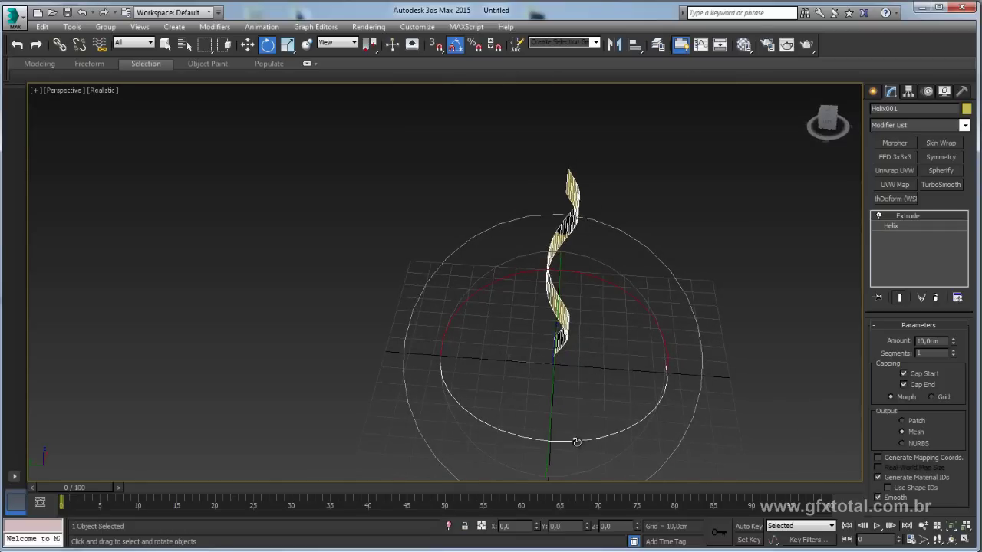
mouse_move(570, 442)
shift+mouse_down()
mouse_move(603, 445)
mouse_move(677, 420)
shift+mouse_up()
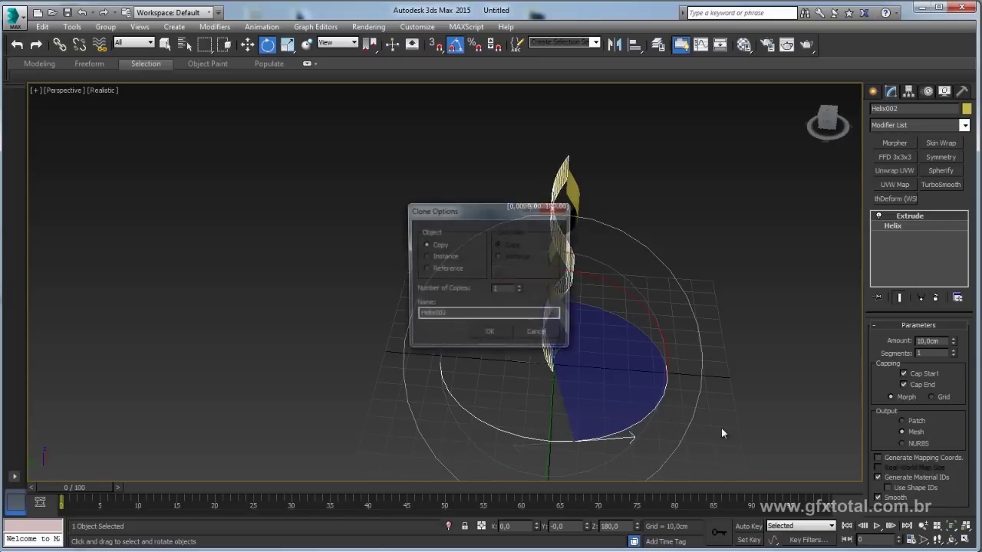
click(490, 336)
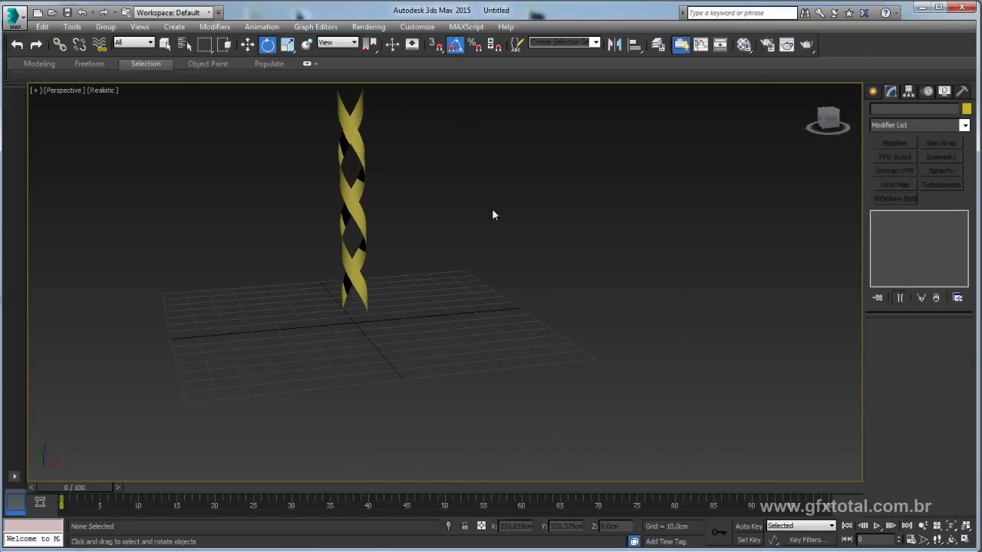
key(ctrl+a)
alt+middle_drag(492, 213, 687, 296)
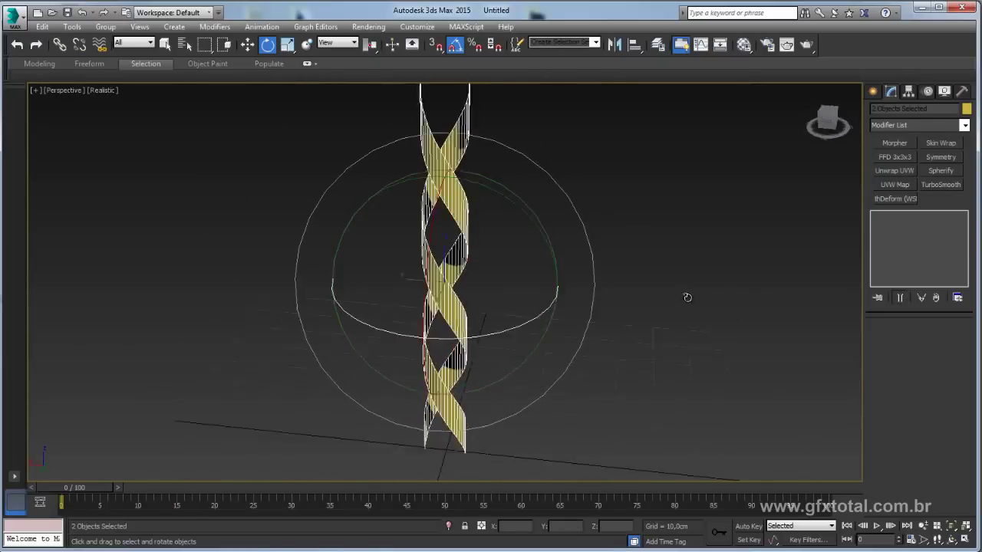
Step: Select Helix002 and convert it to Editable Poly from the quad menu
alt+middle_drag(687, 297, 488, 219)
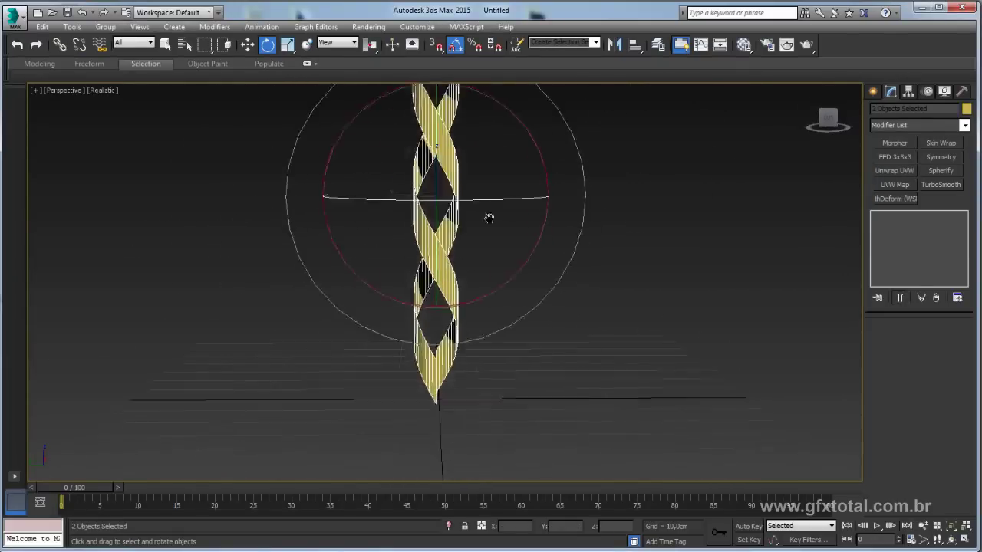
scroll(478, 314, up, 3)
scroll(443, 310, up, 3)
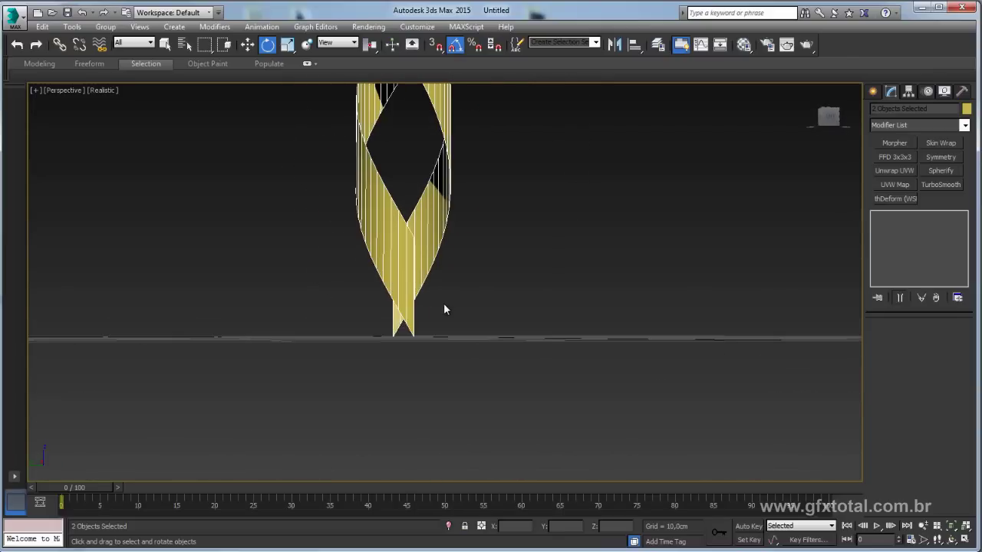
mouse_move(415, 331)
alt+middle_down()
mouse_move(432, 296)
mouse_move(519, 305)
mouse_move(521, 320)
mouse_move(428, 326)
mouse_move(434, 332)
mouse_move(532, 324)
alt+middle_up()
mouse_move(477, 283)
alt+middle_down()
mouse_move(541, 335)
mouse_move(471, 317)
alt+middle_up()
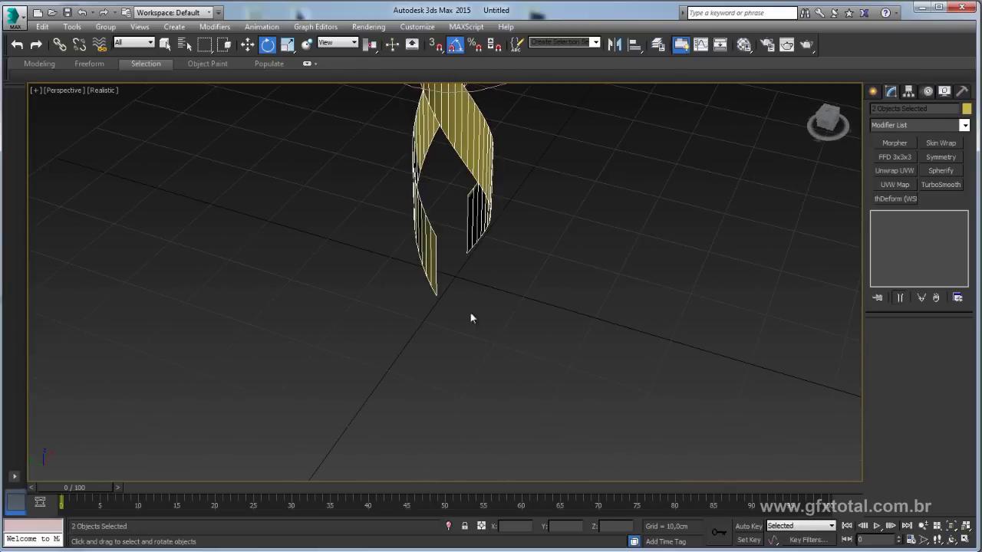
mouse_move(432, 245)
alt+middle_down()
mouse_move(488, 282)
mouse_move(508, 263)
mouse_move(565, 252)
alt+middle_up()
click(491, 239)
scroll(566, 252, down, 5)
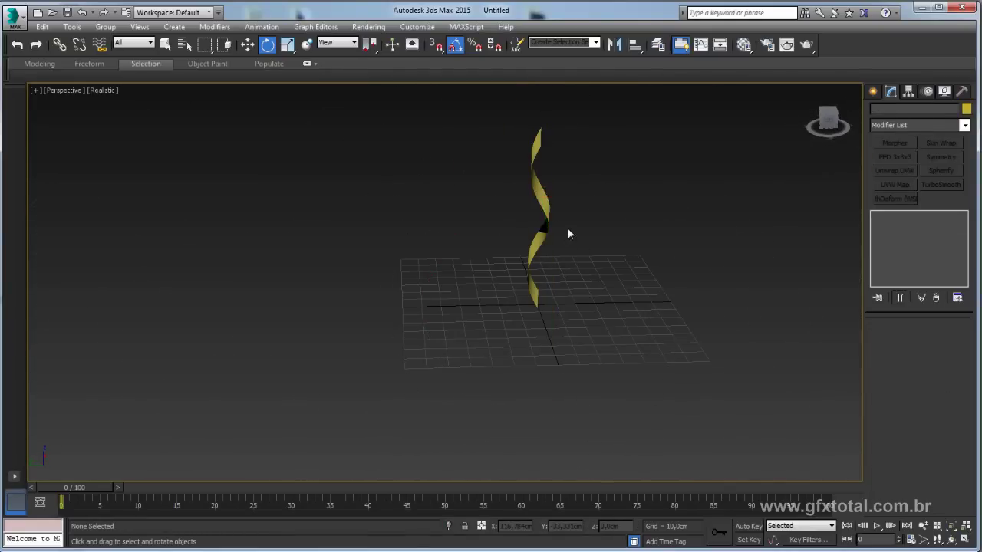
scroll(575, 212, up, 5)
scroll(614, 223, down, 3)
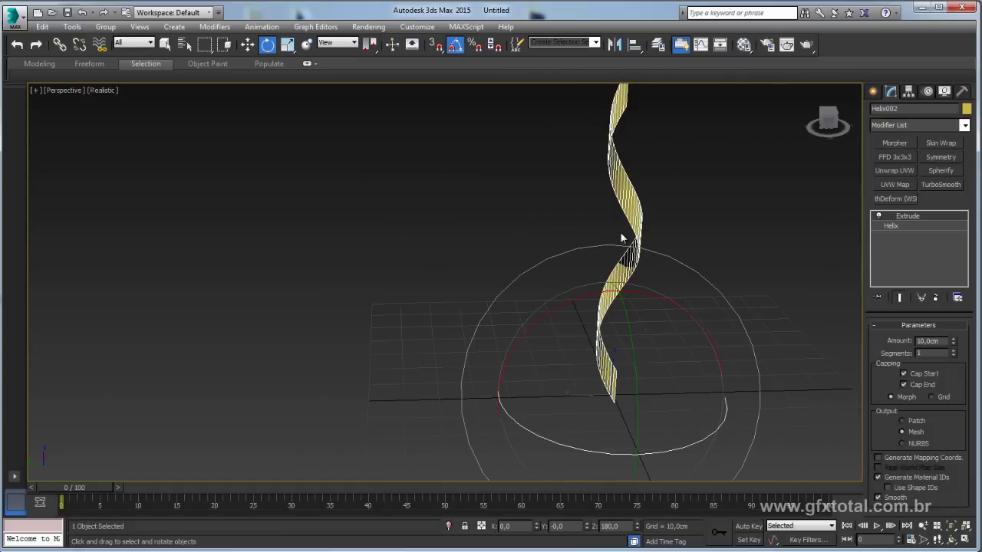
right_click(627, 205)
mouse_move(653, 328)
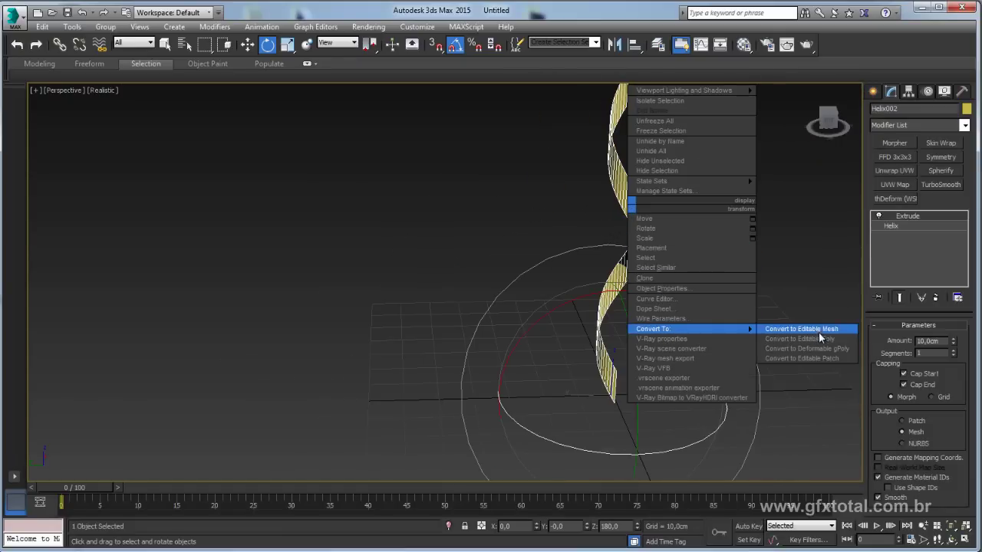
click(819, 337)
middle_drag(771, 332, 662, 307)
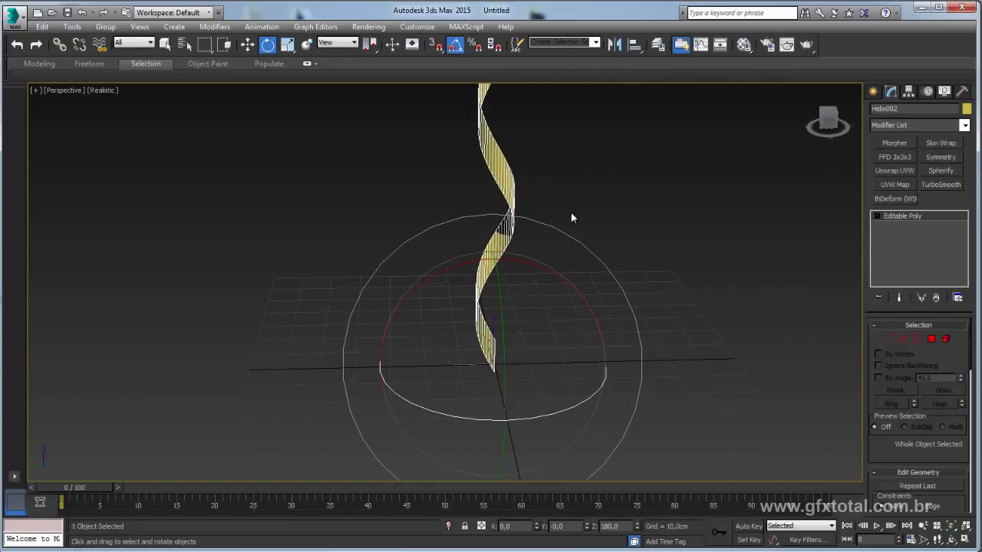
shift+drag(440, 439, 550, 426)
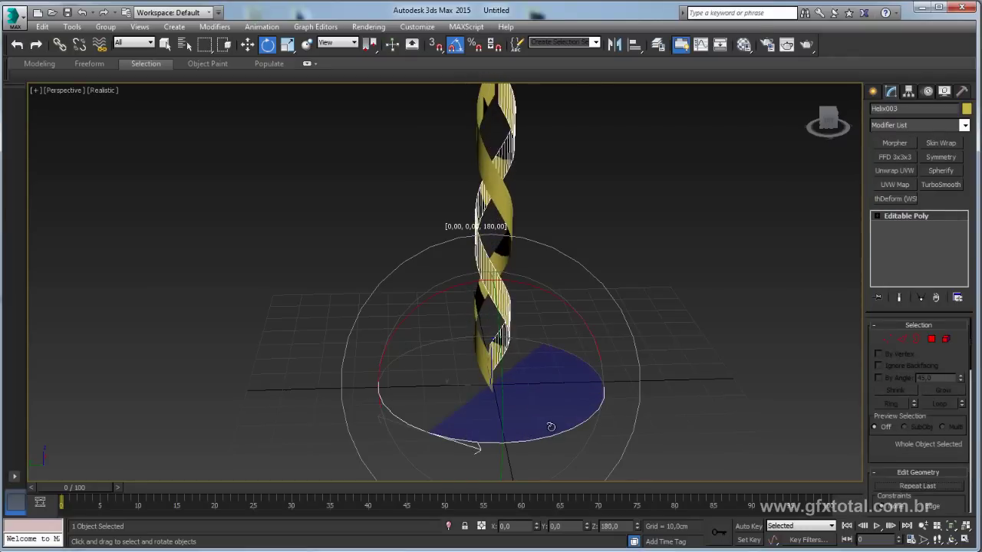
shift+drag(573, 412, 573, 411)
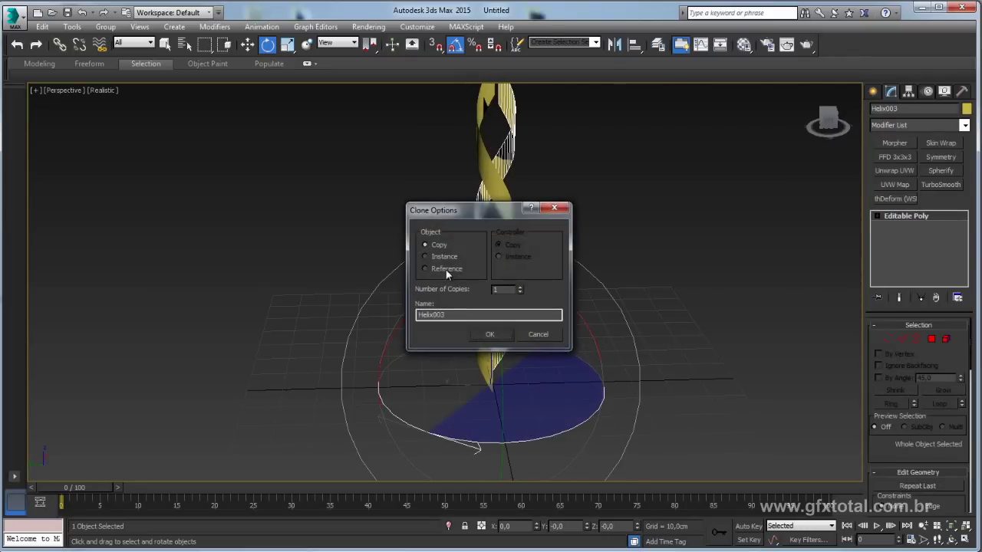
click(490, 335)
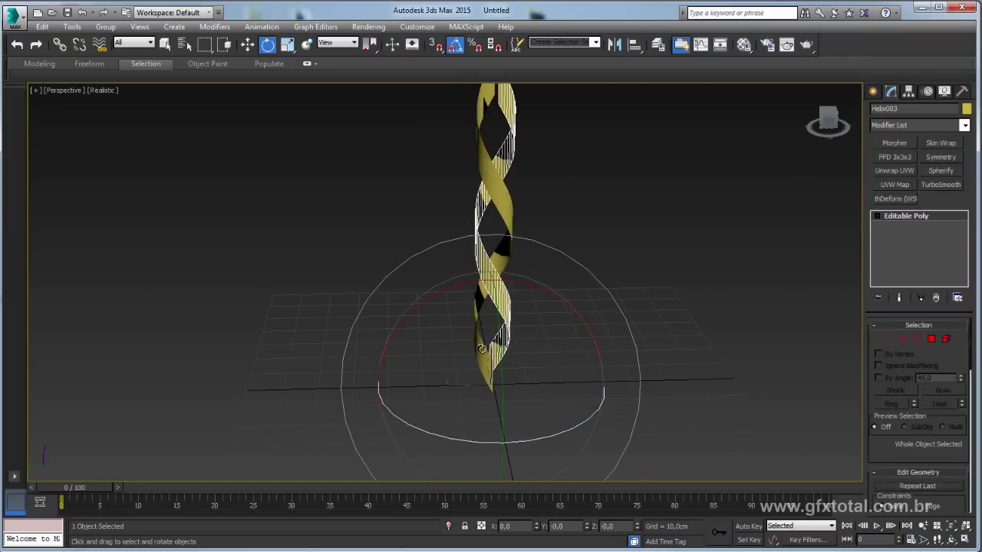
key(ctrl+z)
scroll(520, 361, up, 3)
scroll(550, 253, up, 2)
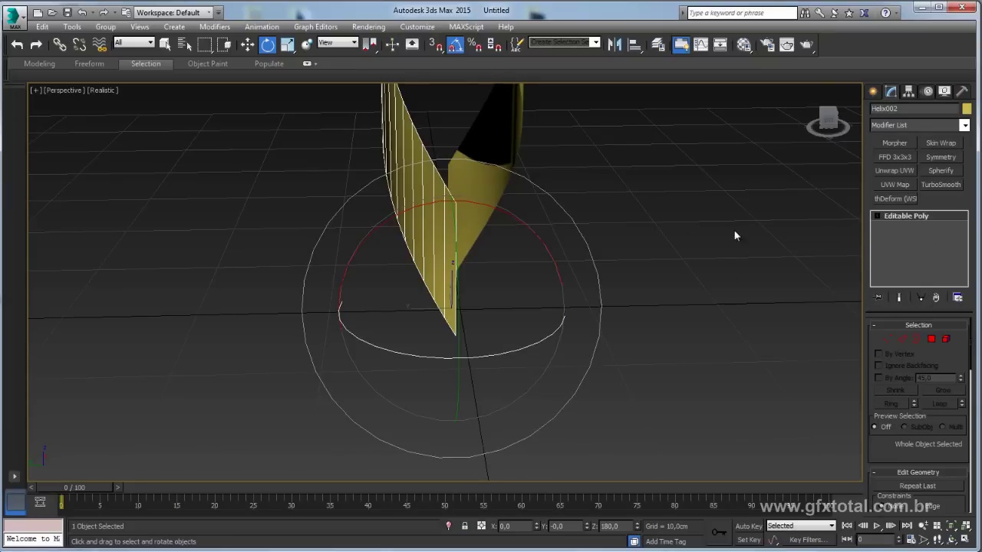
Step: In Edge mode with the Move tool, select the ribbon's lower edges and drag them down and sideways
alt+middle_drag(576, 232, 596, 234)
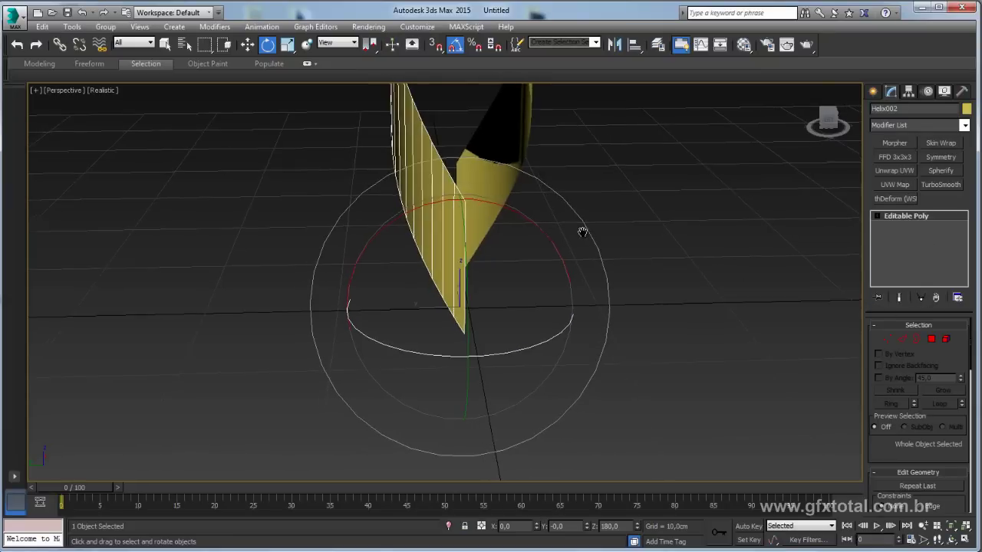
click(901, 340)
mouse_move(511, 240)
alt+middle_down()
mouse_move(552, 263)
mouse_move(569, 258)
alt+middle_up()
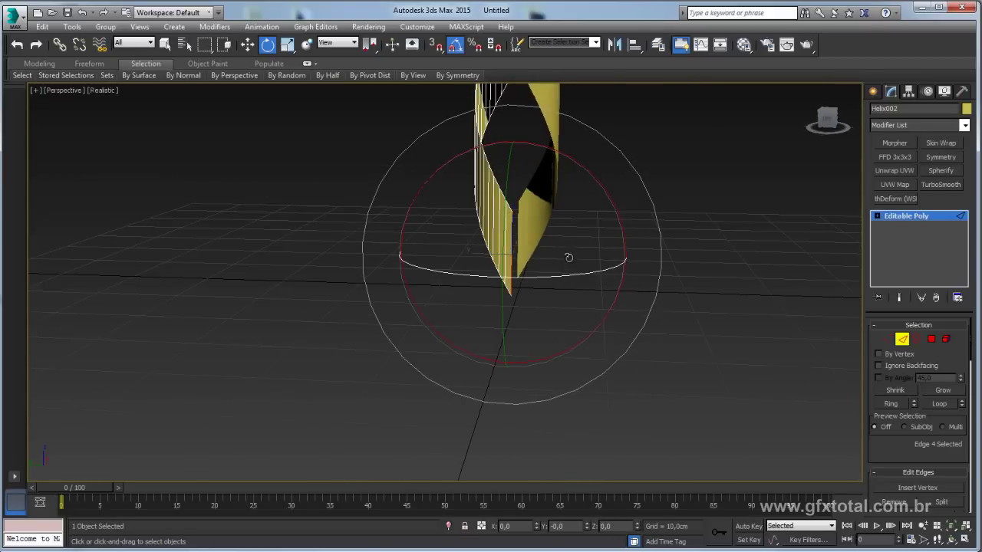
key(w)
mouse_move(552, 142)
alt+middle_down()
mouse_move(481, 173)
mouse_move(471, 193)
mouse_move(584, 154)
alt+middle_up()
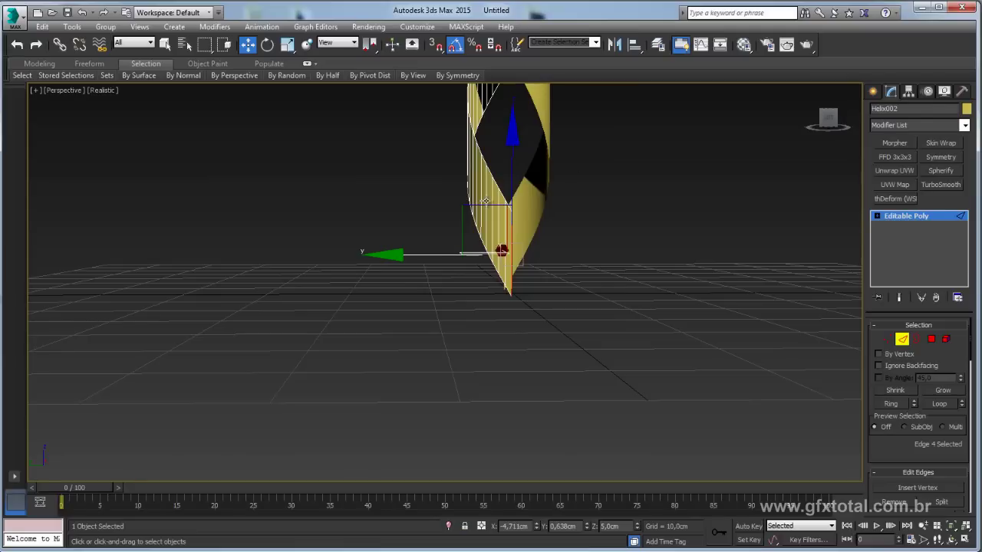
key(alt+l)
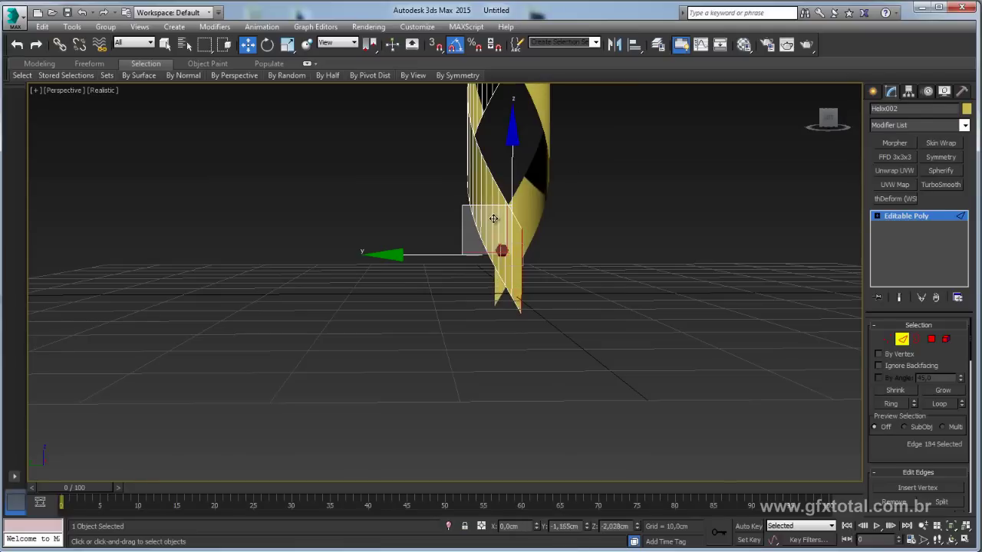
drag(492, 218, 493, 219)
mouse_move(493, 218)
alt+middle_down()
mouse_move(488, 252)
mouse_move(394, 252)
mouse_move(477, 268)
alt+middle_up()
mouse_move(539, 259)
alt+middle_down()
mouse_move(565, 287)
mouse_move(658, 280)
mouse_move(646, 267)
alt+middle_up()
mouse_move(503, 223)
mouse_down()
mouse_move(488, 218)
mouse_move(496, 230)
mouse_up()
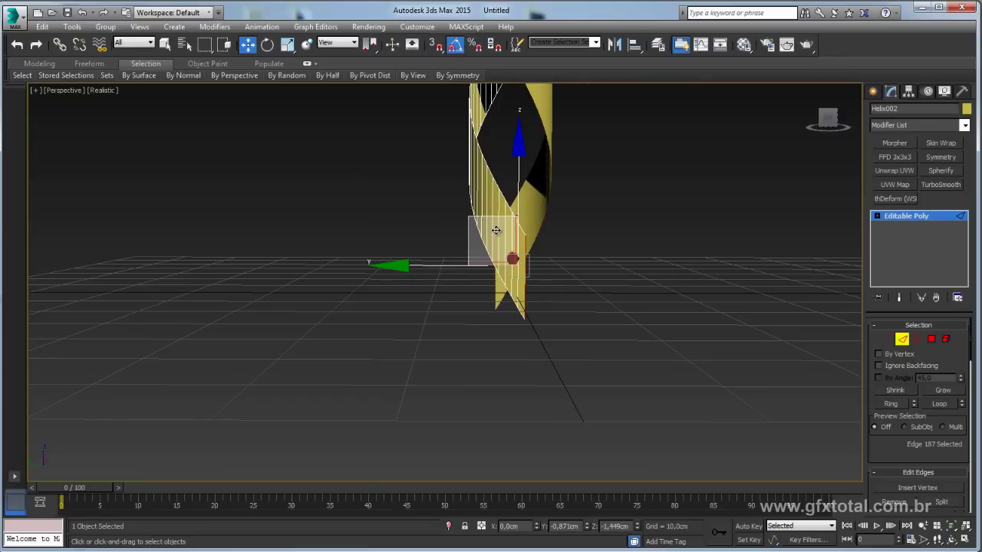
drag(495, 230, 503, 242)
Step: Bend the ribbon's lower vertices outward, then Shift-drag the bottom edge down into a new section
click(886, 338)
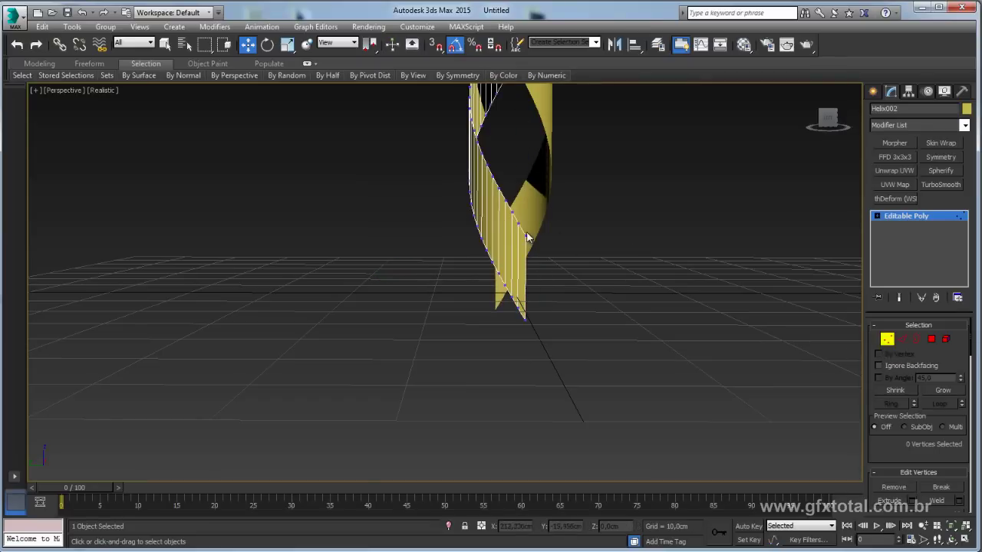
drag(493, 189, 527, 249)
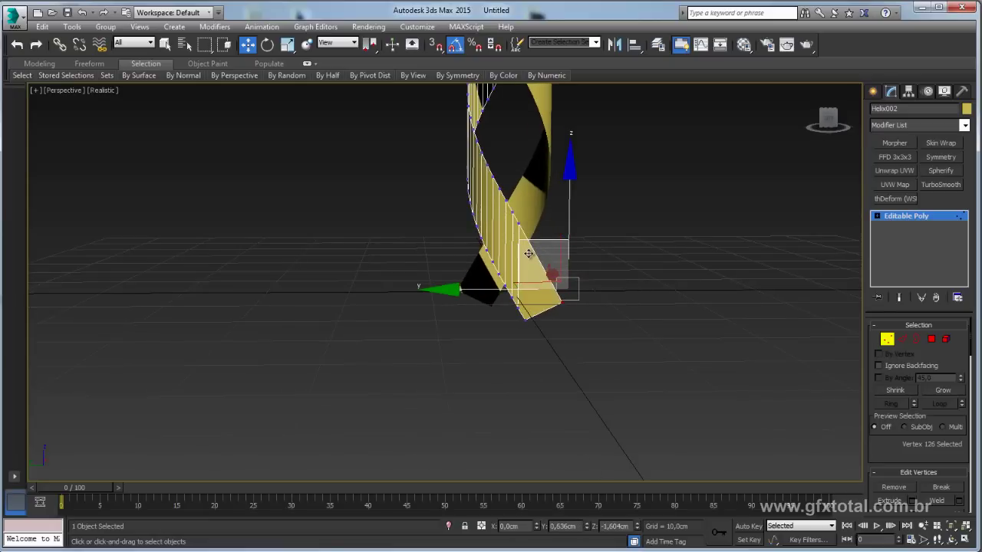
mouse_move(616, 311)
alt+middle_down()
mouse_move(487, 337)
mouse_move(360, 311)
mouse_move(585, 325)
mouse_move(534, 333)
mouse_move(500, 321)
mouse_move(452, 284)
mouse_move(422, 236)
alt+middle_up()
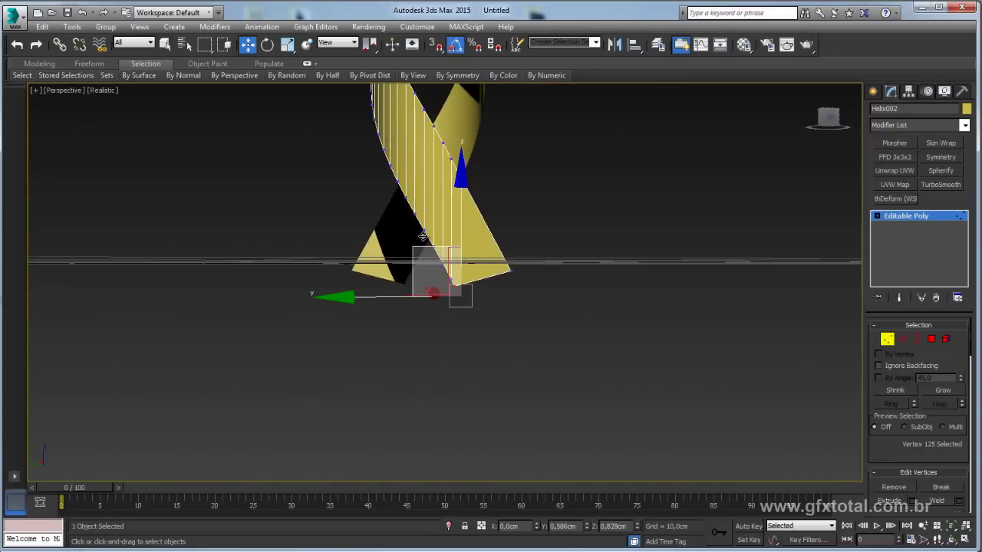
drag(422, 234, 549, 264)
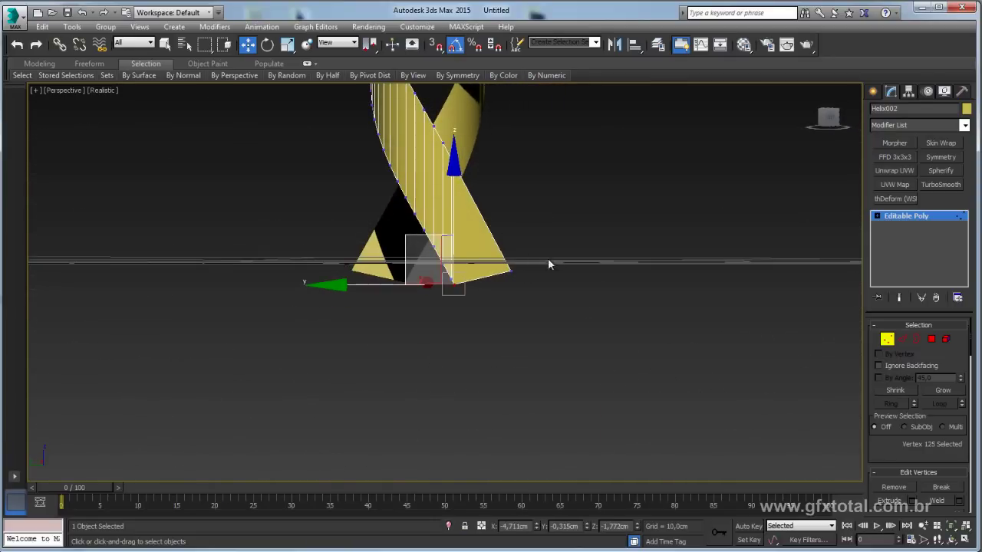
click(902, 340)
shift+drag(449, 229, 487, 263)
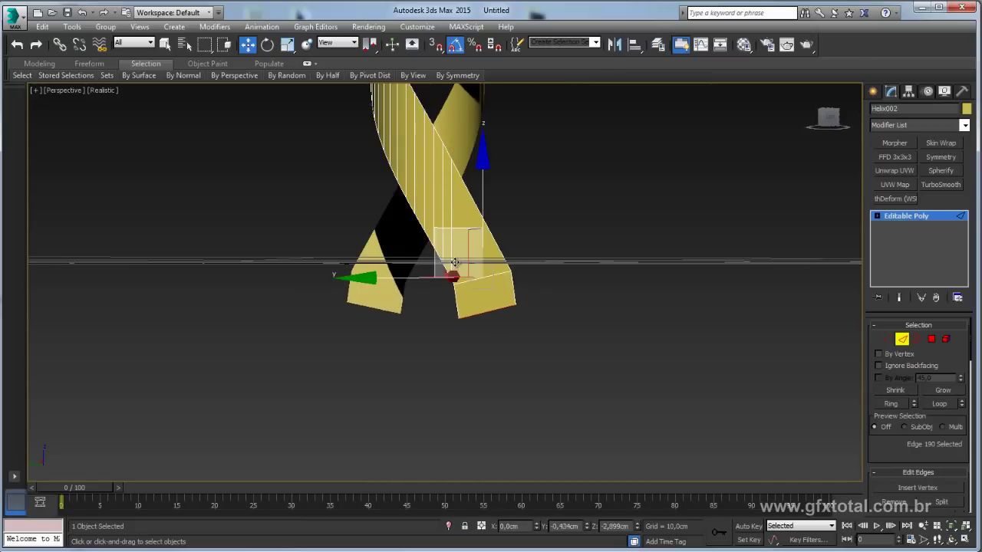
Step: Tilt the new bottom edge 20°, raise it slightly, and turn it 10° about vertical
key(e)
alt+middle_drag(554, 233, 516, 252)
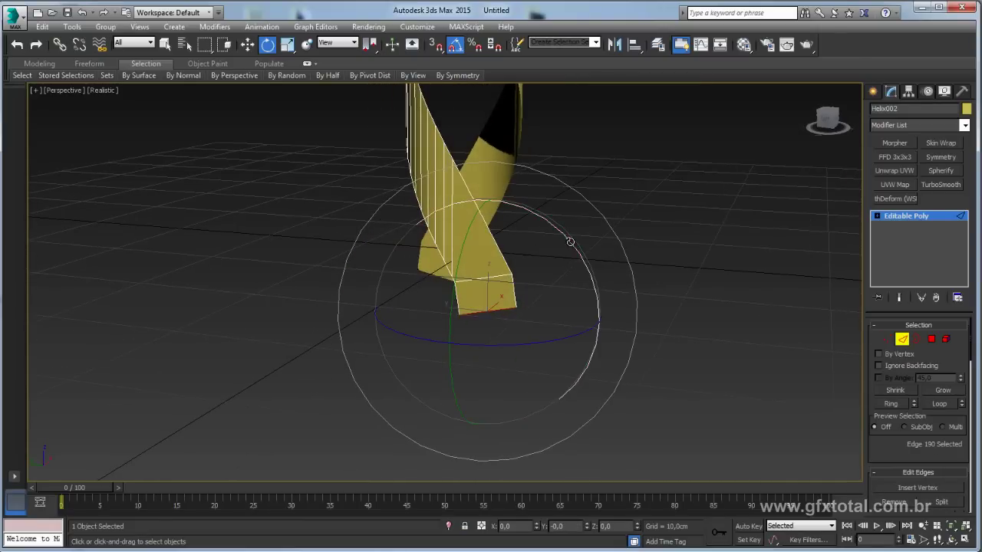
drag(567, 241, 577, 251)
key(w)
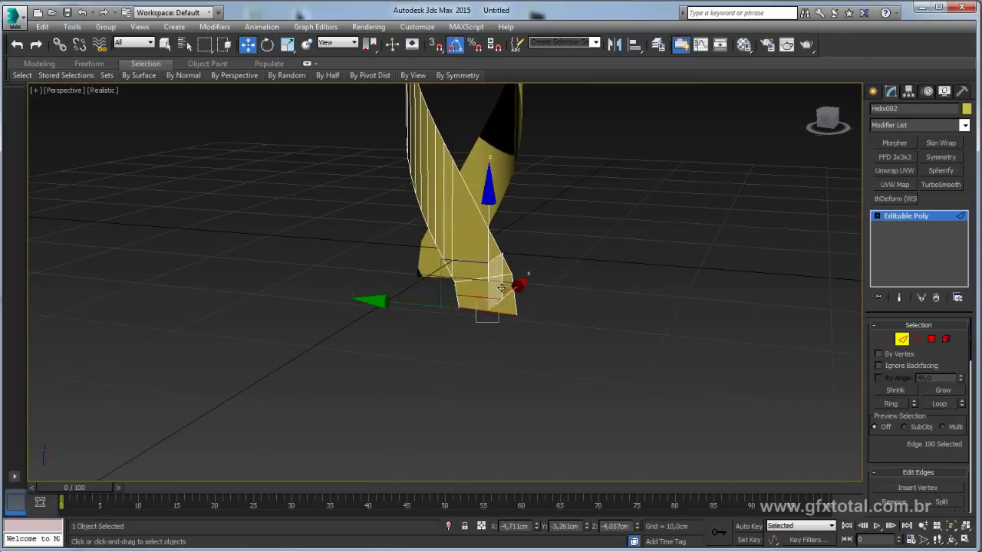
alt+middle_drag(536, 257, 455, 264)
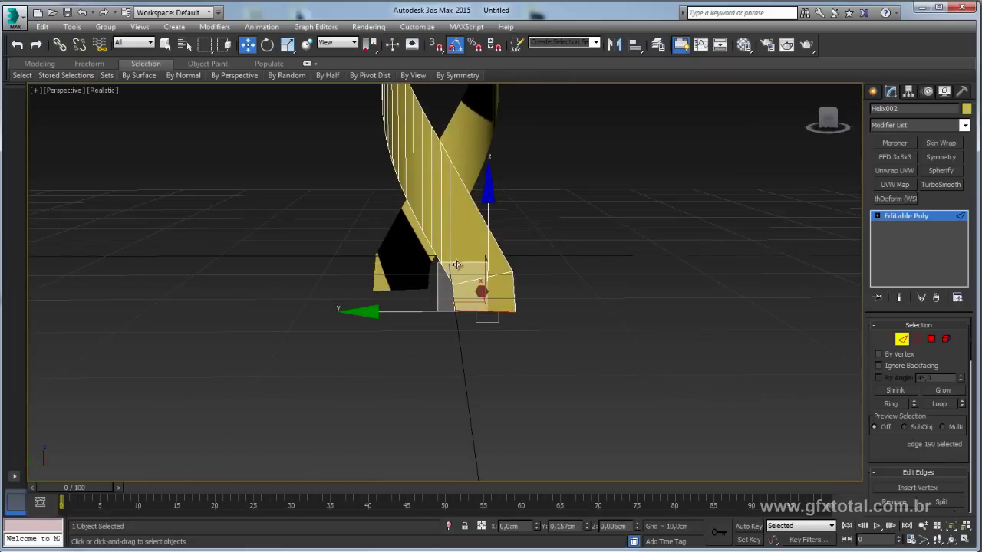
drag(458, 265, 461, 256)
key(e)
alt+middle_drag(537, 281, 526, 389)
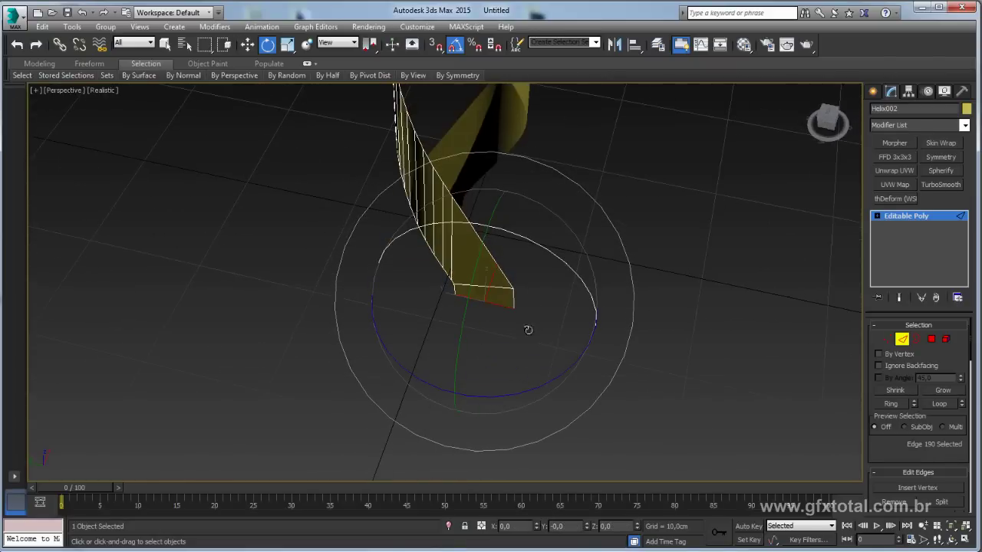
drag(515, 390, 521, 392)
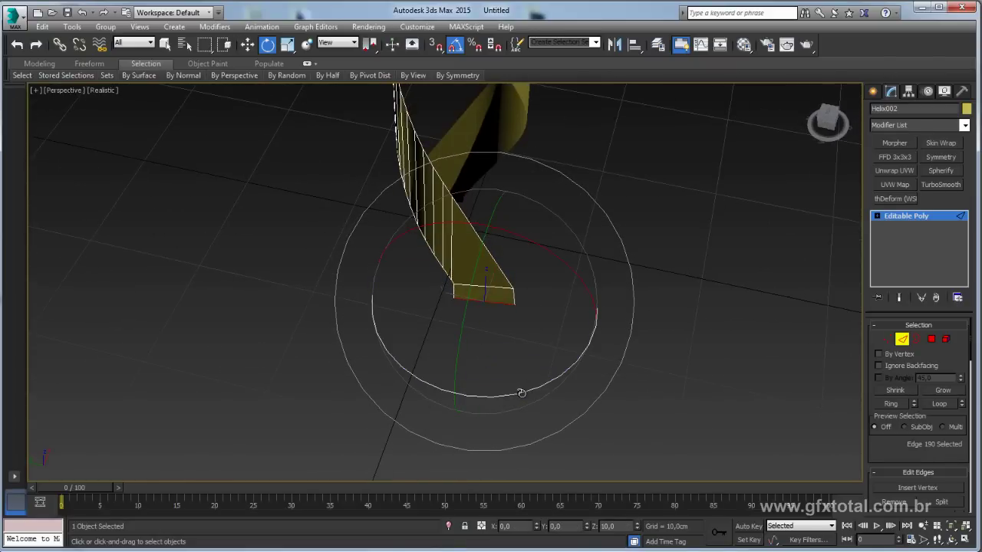
Step: Select the strip's other bottom edge and rotate it 10° around Z
click(483, 285)
key(w)
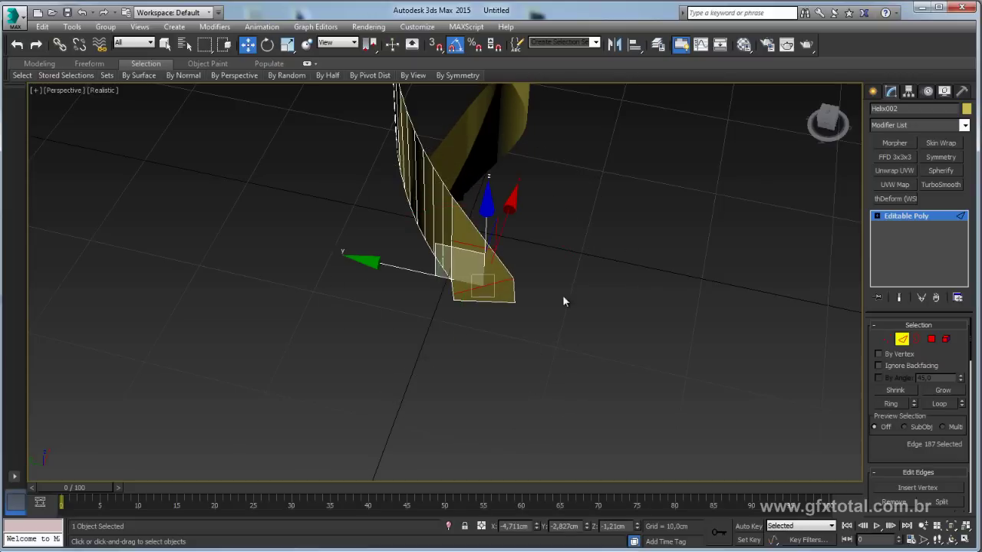
alt+middle_drag(552, 289, 558, 284)
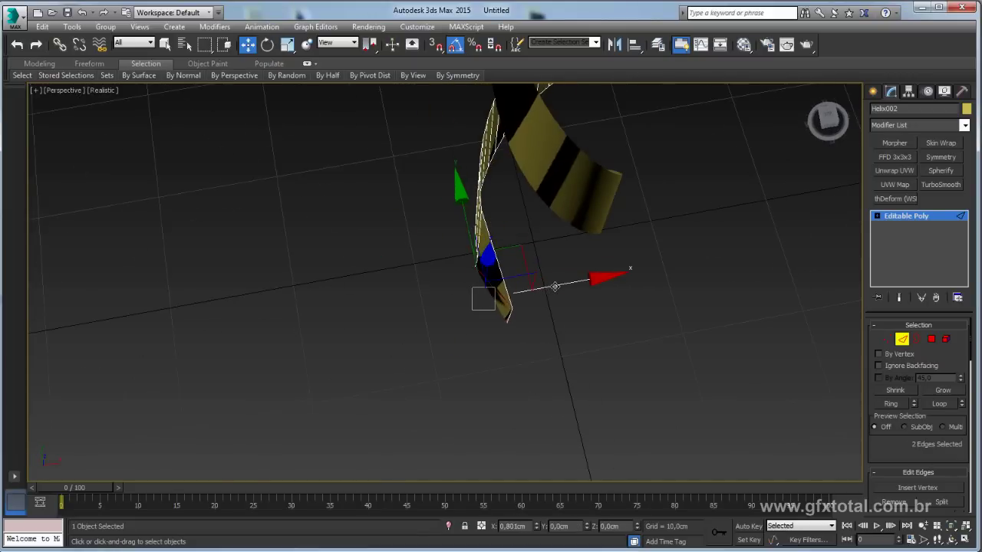
key(ctrl+z)
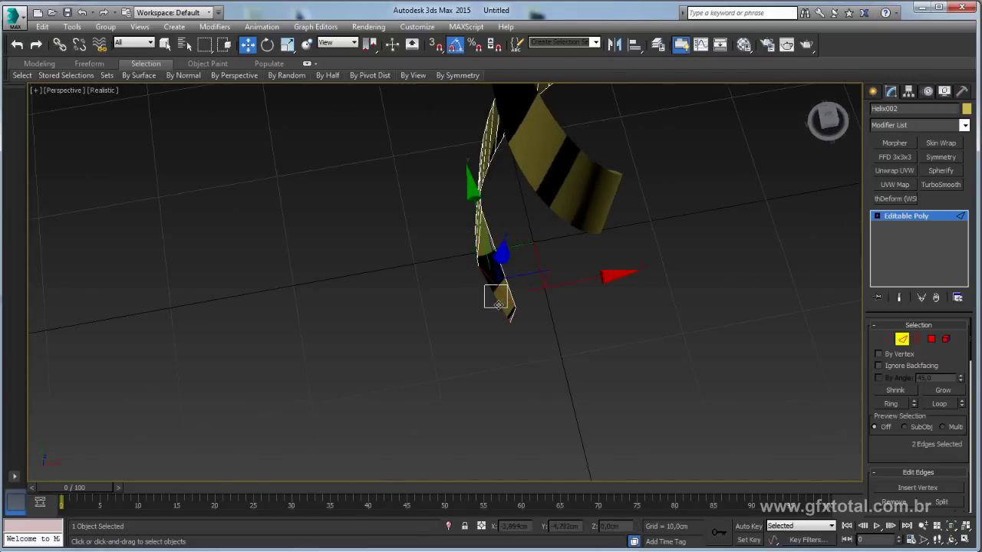
alt+middle_drag(558, 286, 565, 302)
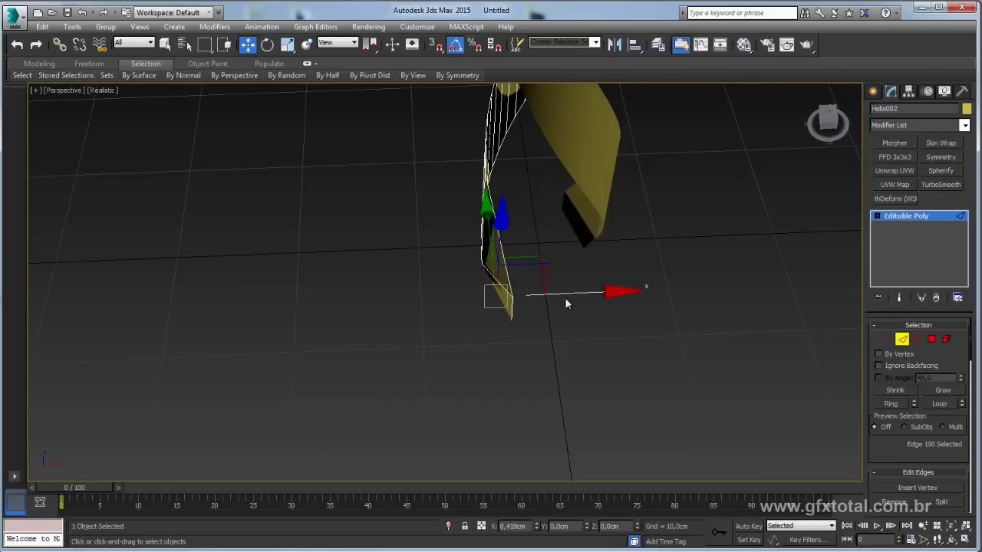
key(e)
drag(537, 390, 543, 388)
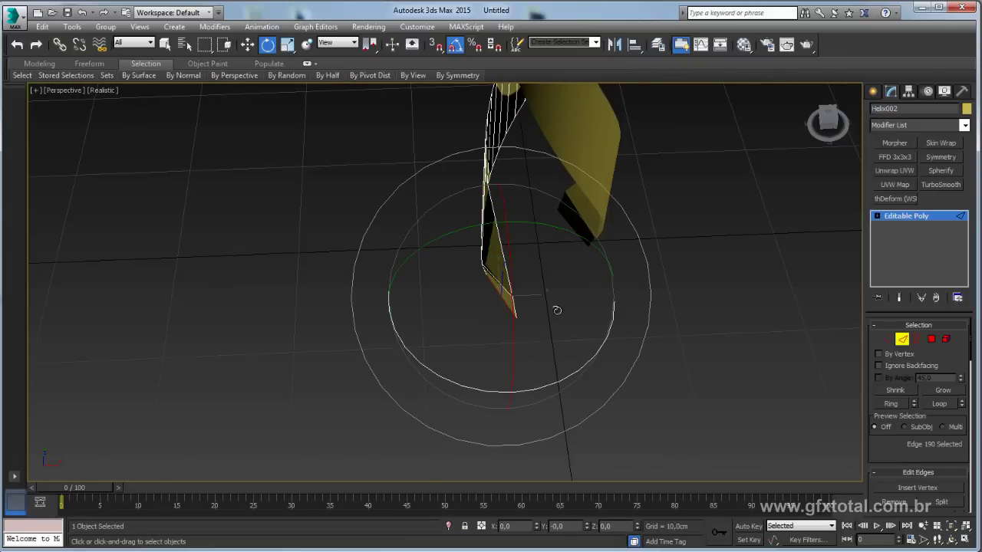
Step: Lower the selected edge further and shift it sideways along X
alt+middle_drag(557, 309, 509, 222)
key(w)
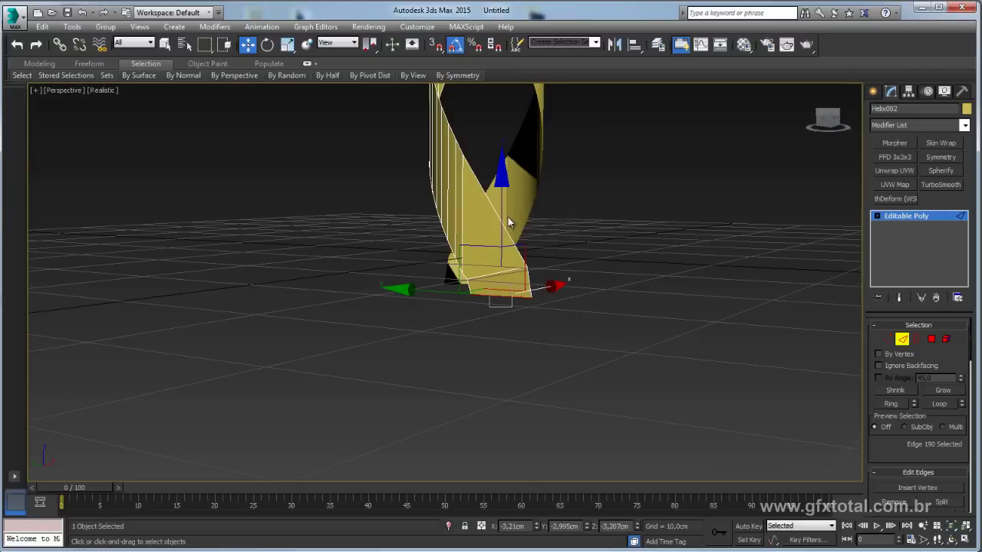
drag(509, 223, 499, 235)
mouse_move(499, 235)
alt+middle_down()
mouse_move(504, 309)
mouse_move(545, 352)
mouse_move(561, 324)
alt+middle_up()
key(e)
key(w)
mouse_move(560, 323)
mouse_down()
mouse_move(577, 325)
mouse_move(552, 336)
mouse_up()
key(e)
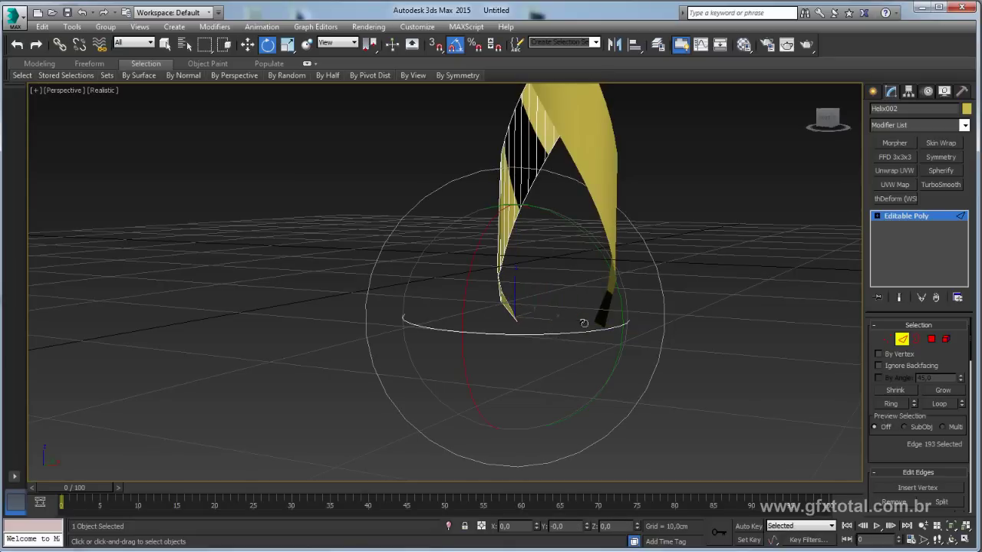
mouse_move(583, 323)
alt+middle_down()
mouse_move(566, 289)
mouse_move(606, 280)
mouse_move(681, 290)
mouse_move(591, 326)
alt+middle_up()
key(w)
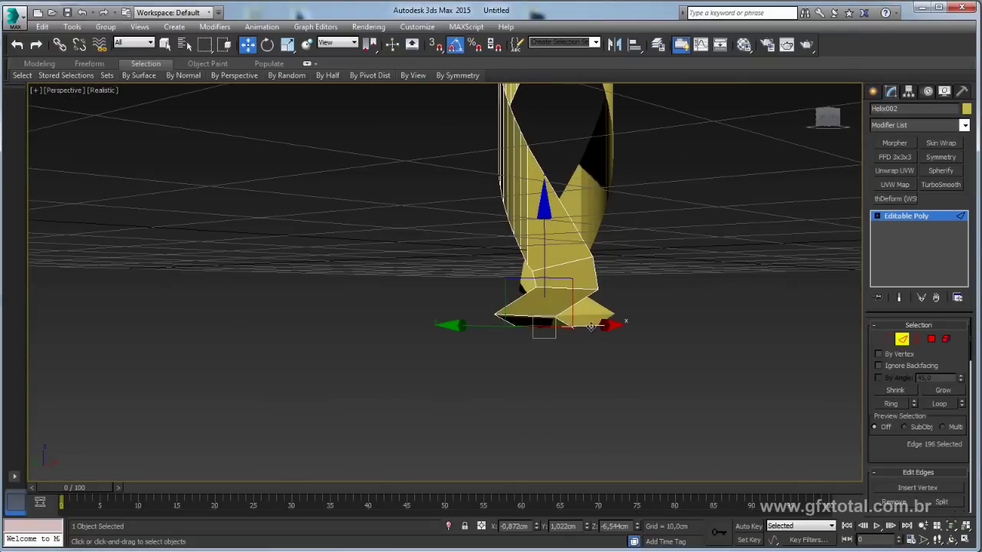
Step: Slide the bottom fold edges sideways across the ground, then orbit and zoom out to check the helix
click(571, 318)
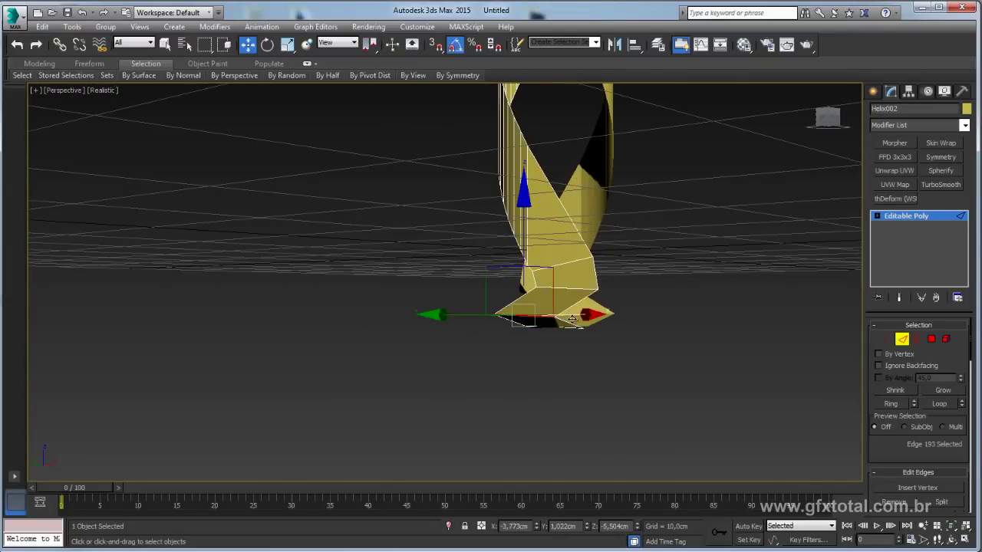
mouse_move(571, 319)
alt+middle_down()
mouse_move(587, 220)
mouse_move(530, 358)
alt+middle_up()
drag(512, 372, 551, 372)
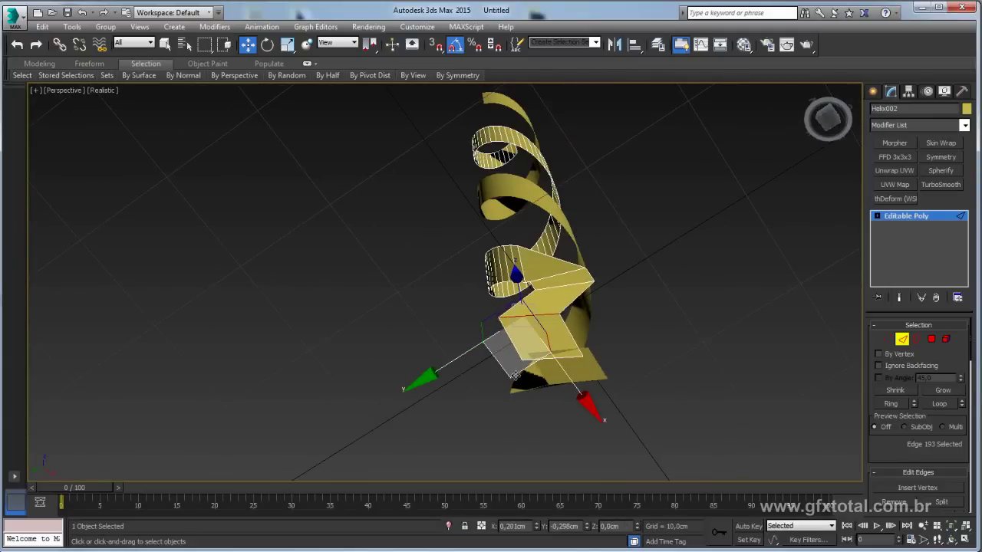
click(549, 373)
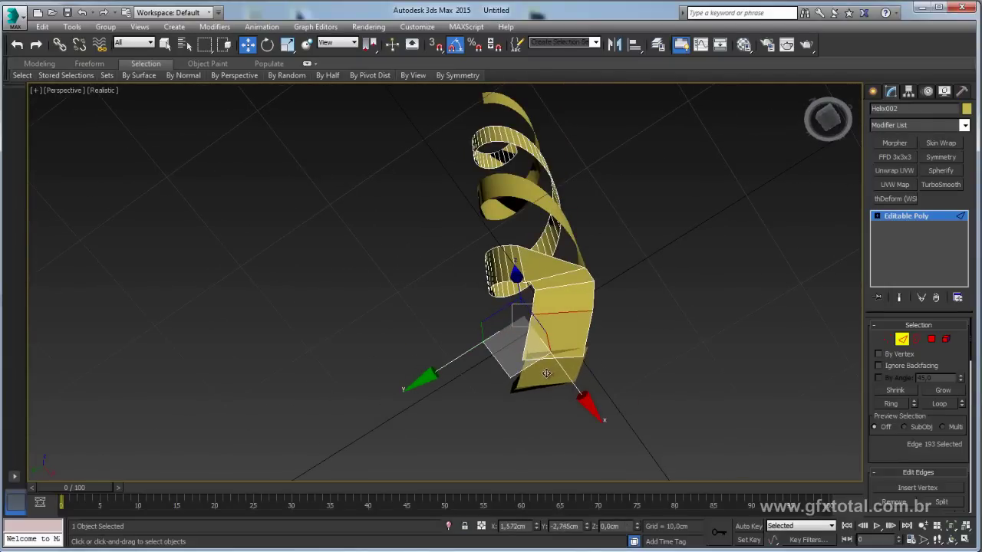
alt+middle_drag(550, 373, 540, 418)
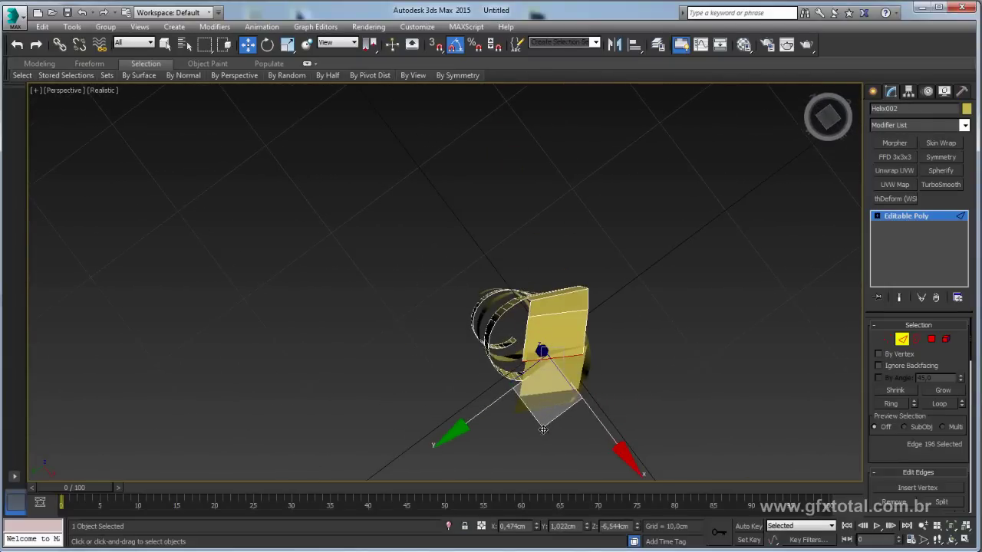
mouse_move(632, 253)
alt+middle_down()
mouse_move(562, 345)
mouse_move(598, 303)
mouse_move(601, 315)
alt+middle_up()
scroll(562, 345, down, 3)
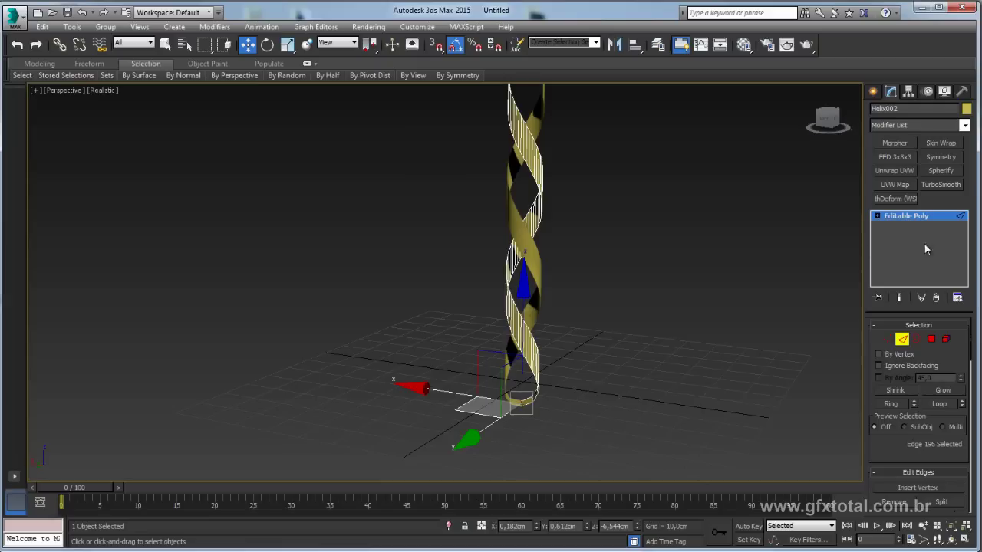
Step: Exit edge editing, clear the selection and reframe the view with the leg on the left
click(910, 216)
key(ctrl+a)
alt+middle_drag(454, 338, 487, 365)
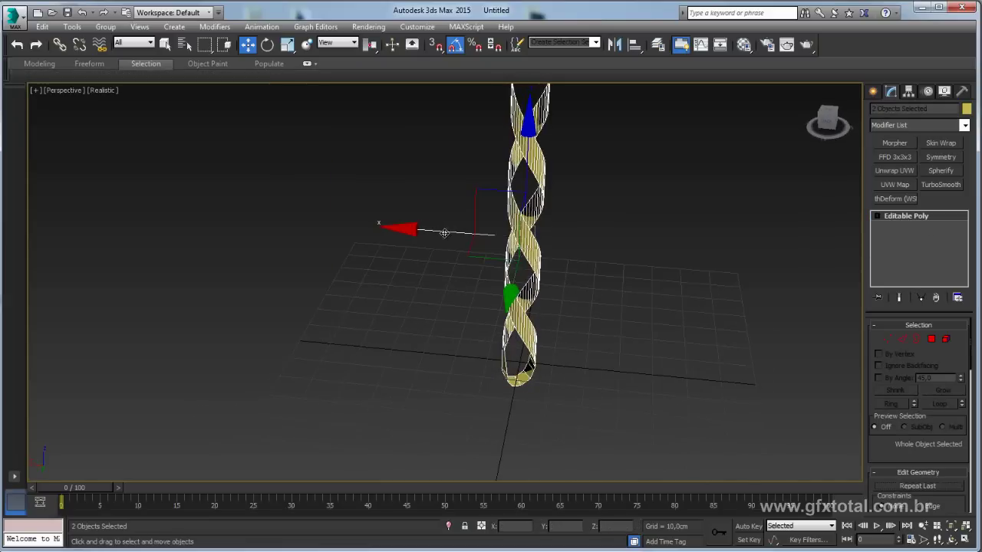
alt+middle_drag(407, 229, 451, 281)
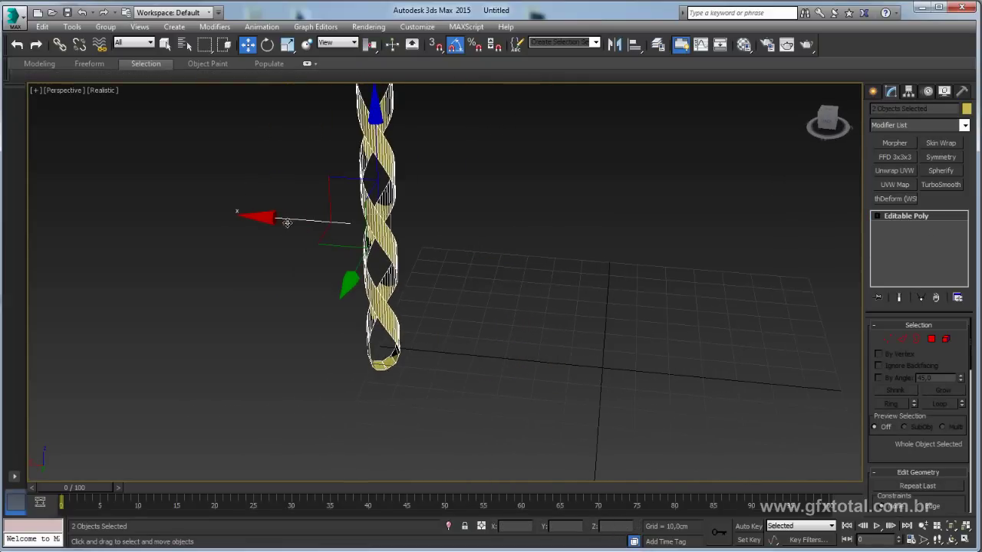
click(618, 285)
Step: Draw a long, narrow Plane primitive on the grid beside the leg
click(872, 91)
click(890, 111)
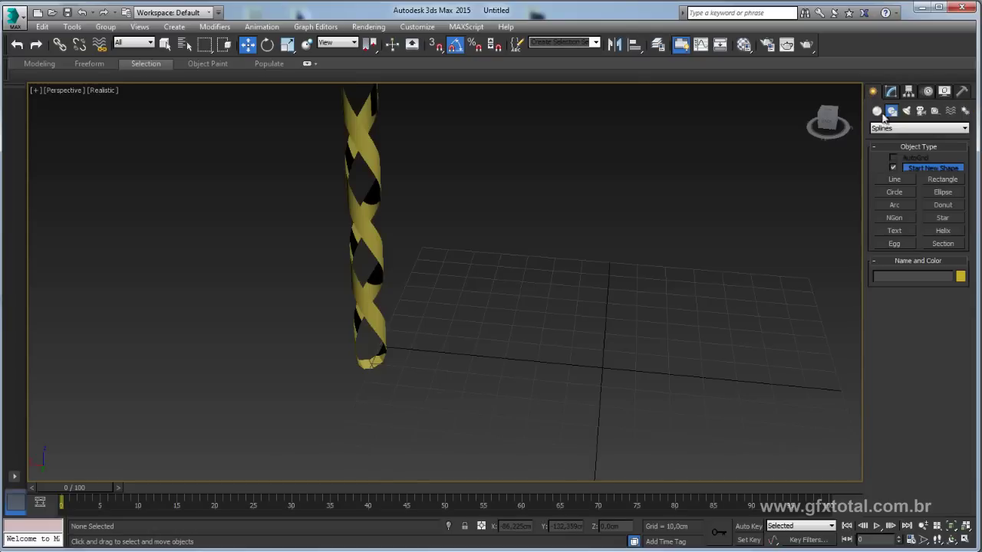
click(876, 110)
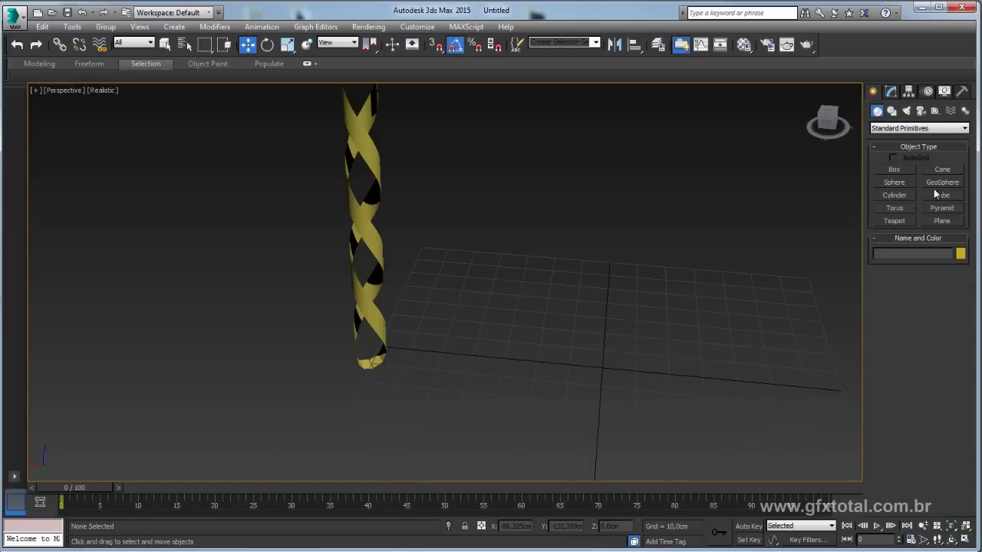
click(942, 220)
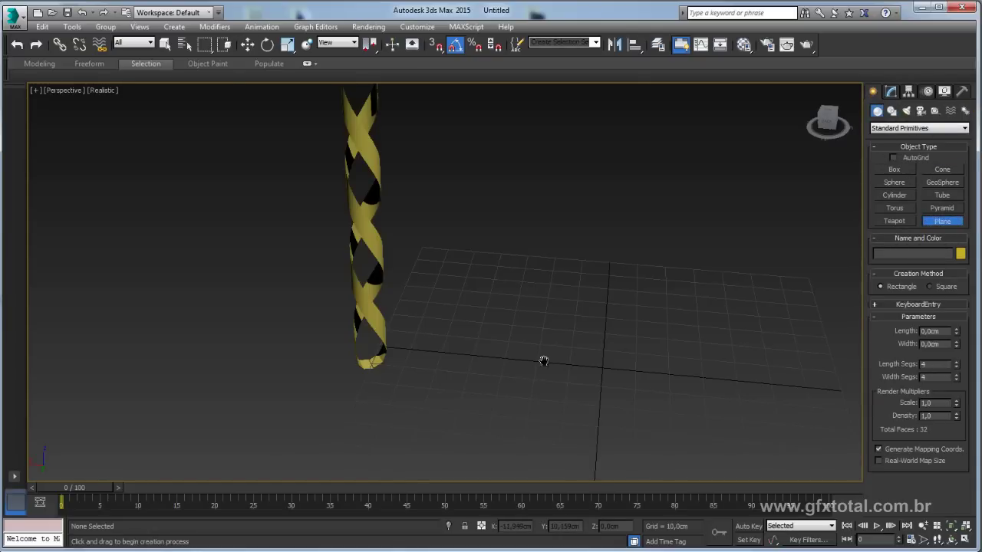
middle_drag(541, 358, 568, 340)
drag(526, 335, 651, 354)
key(w)
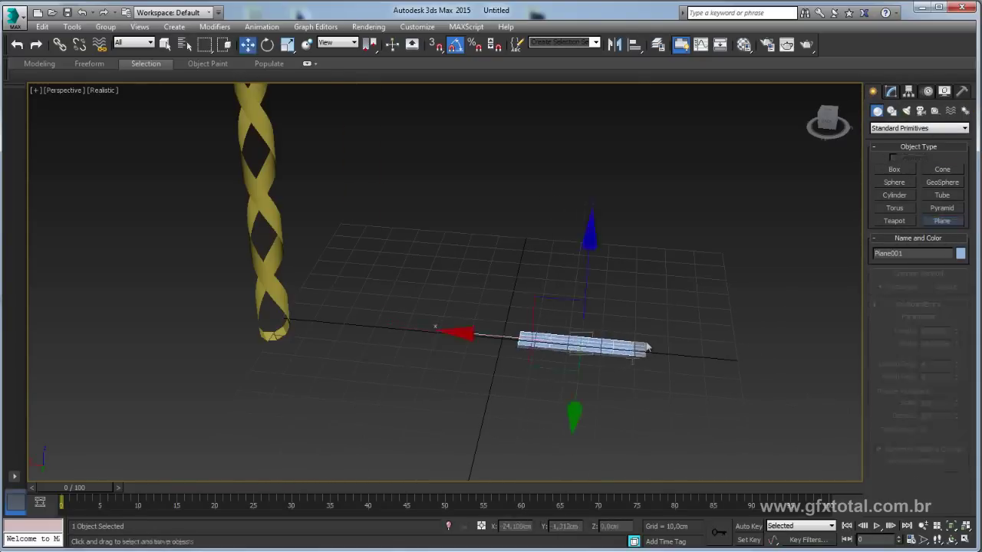
scroll(586, 335, up, 5)
Step: Give the plane 1 length segment and 25 width segments
click(889, 92)
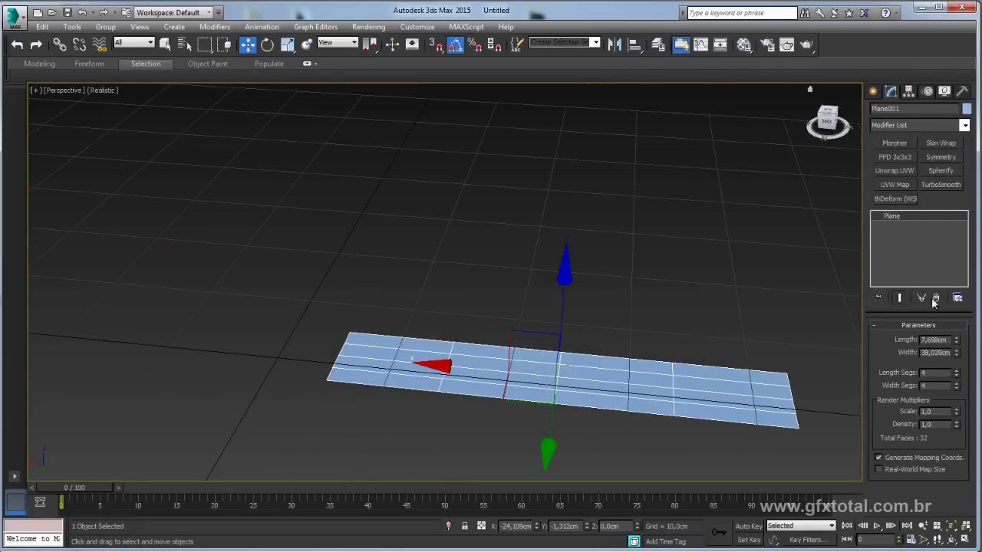
drag(956, 373, 955, 396)
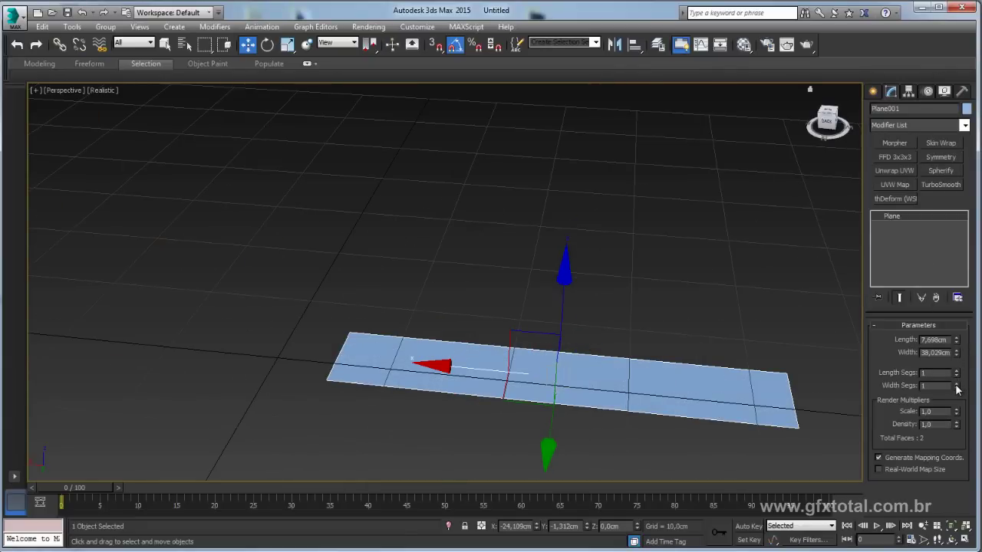
mouse_move(760, 355)
middle_down()
mouse_move(703, 291)
mouse_move(612, 281)
mouse_move(611, 294)
mouse_move(535, 289)
mouse_move(595, 291)
mouse_move(488, 241)
mouse_move(568, 350)
mouse_move(661, 370)
middle_up()
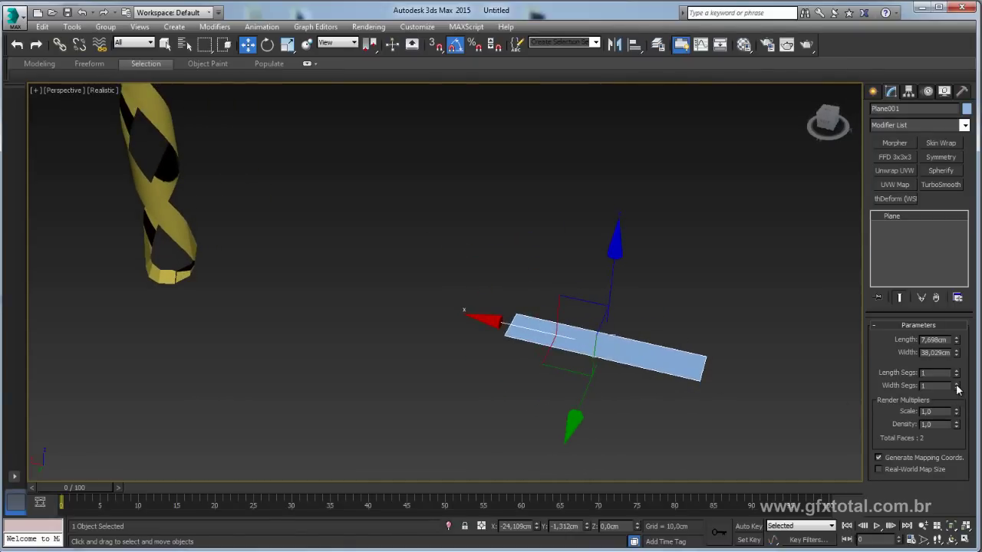
drag(956, 385, 878, 284)
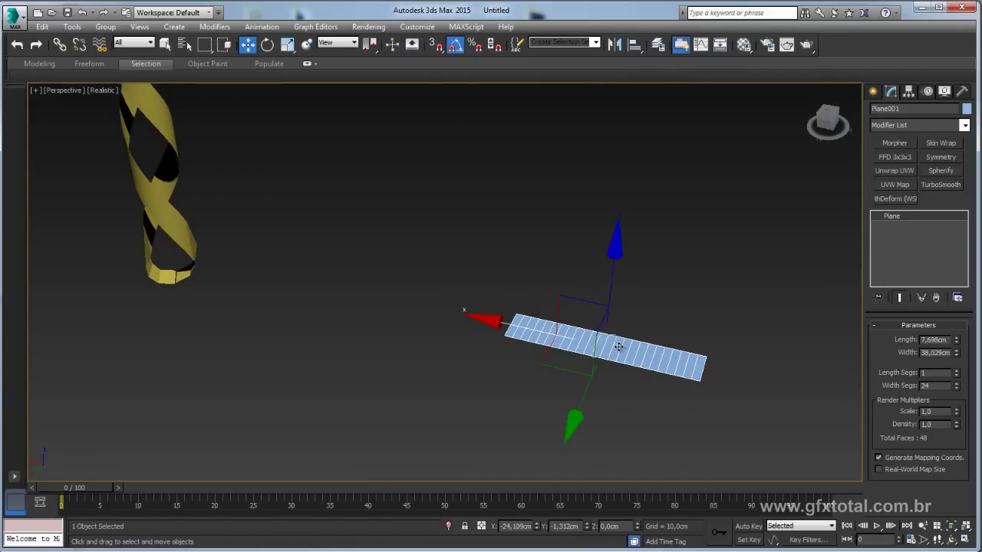
alt+middle_drag(819, 350, 949, 390)
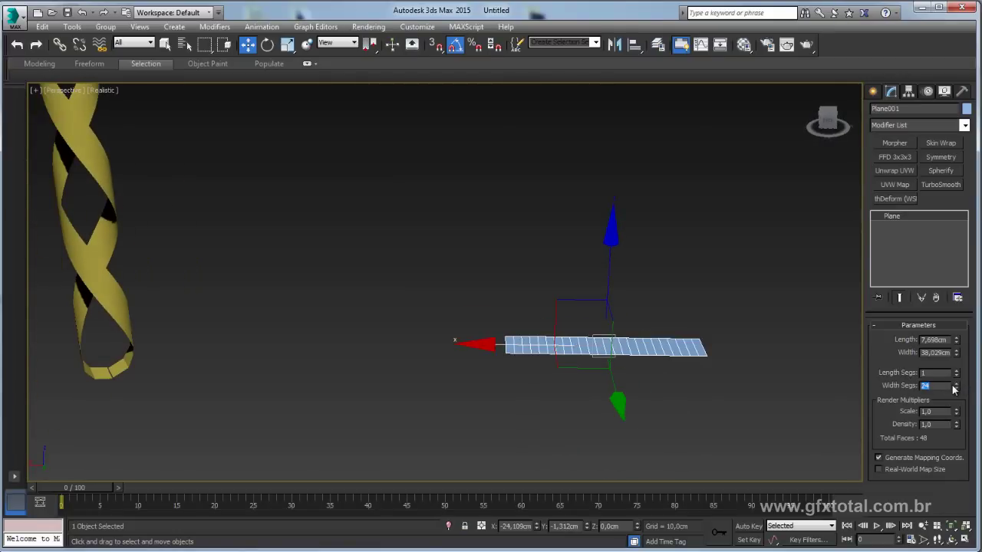
mouse_move(832, 388)
alt+middle_down()
mouse_move(564, 351)
mouse_move(392, 206)
mouse_move(514, 285)
mouse_move(886, 199)
alt+middle_up()
Step: Add a Bend modifier to the plane and set its bend axis to X
click(964, 125)
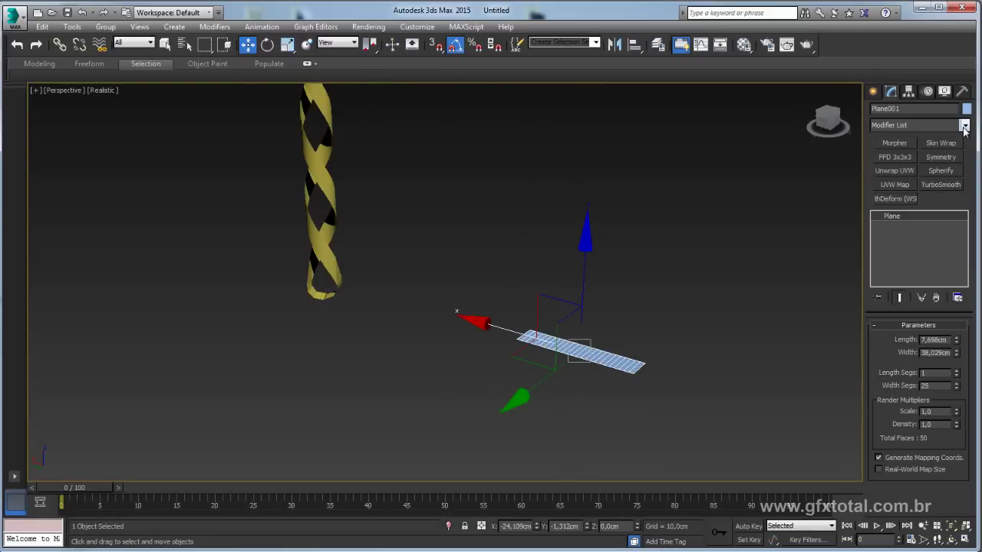
scroll(900, 238, down, 2)
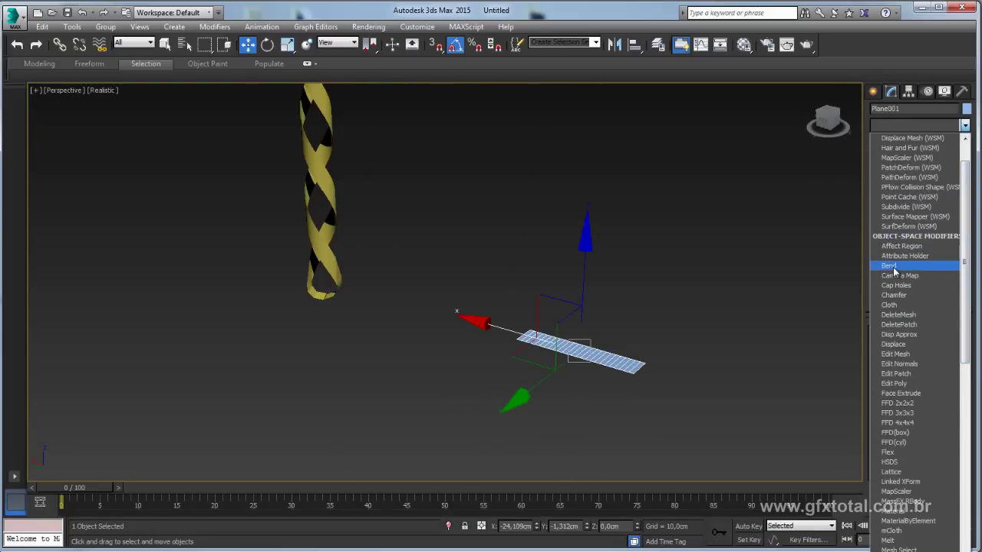
click(890, 265)
drag(953, 350, 944, 242)
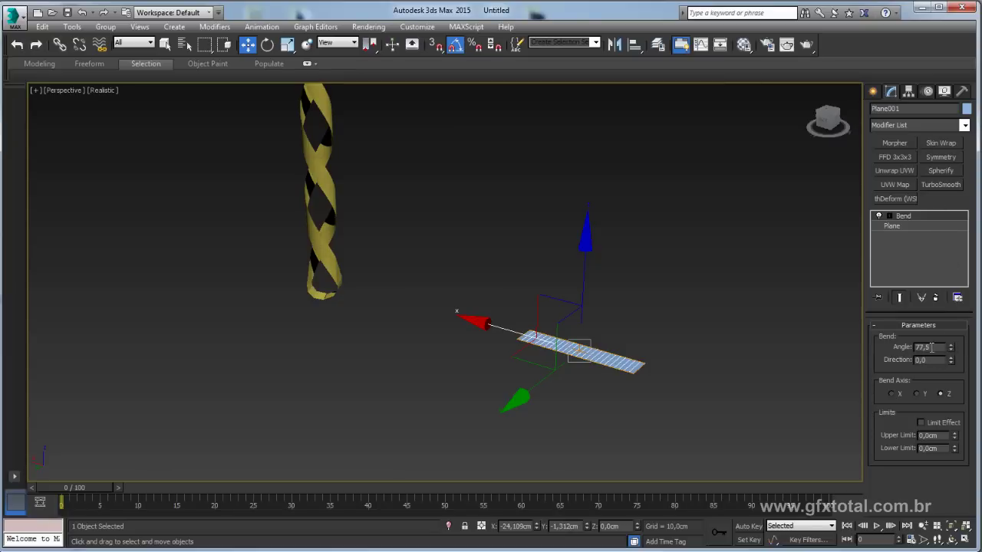
drag(951, 351, 951, 345)
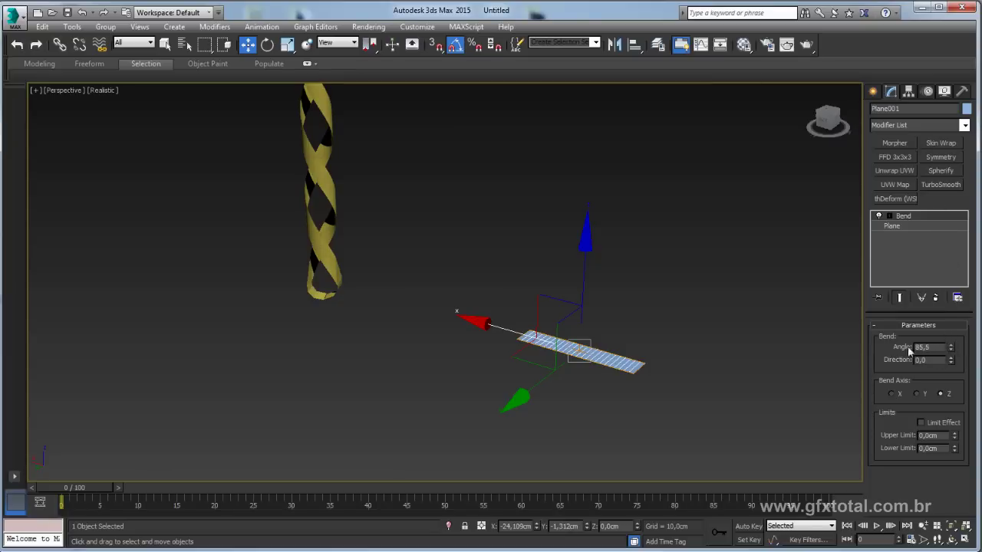
click(916, 394)
middle_drag(632, 382, 522, 365)
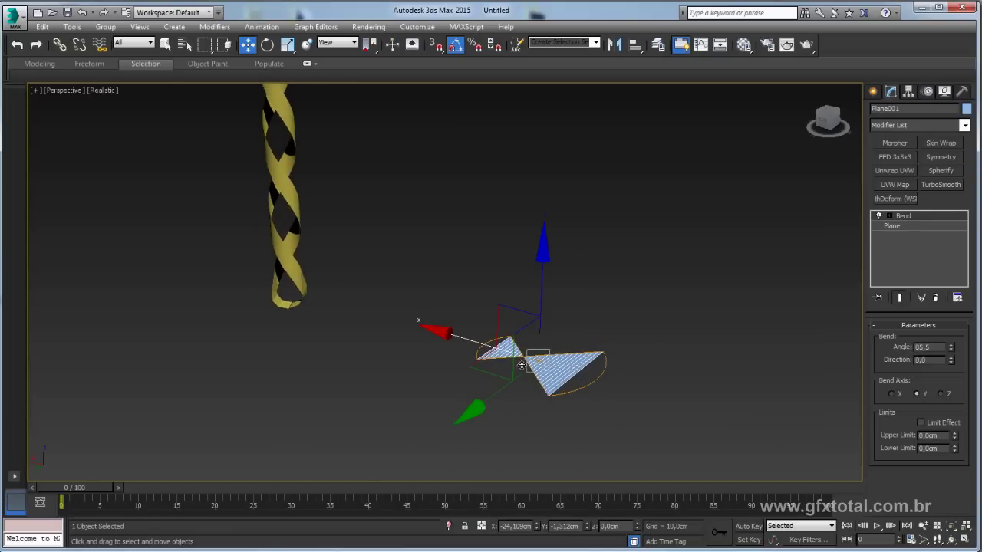
click(891, 394)
middle_drag(578, 383, 632, 343)
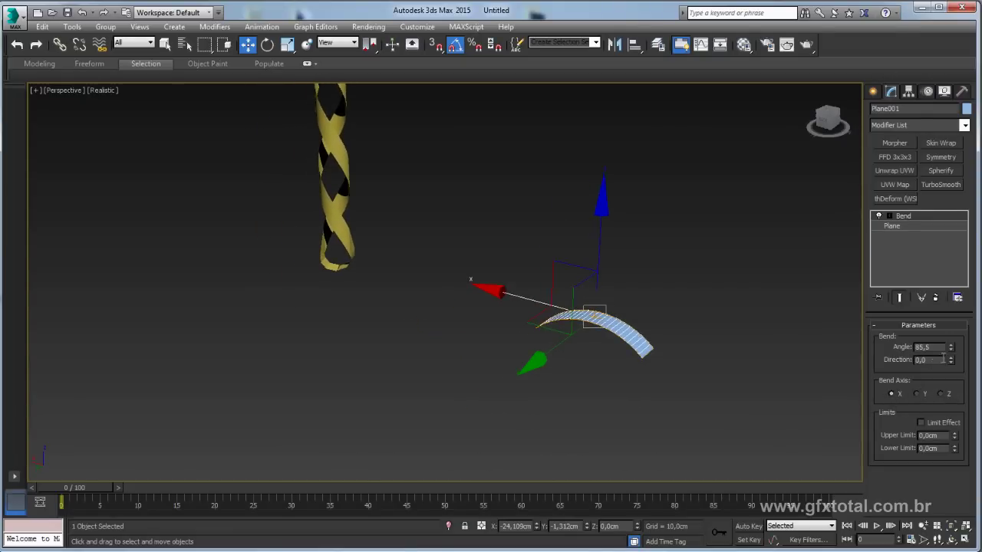
drag(950, 347, 945, 251)
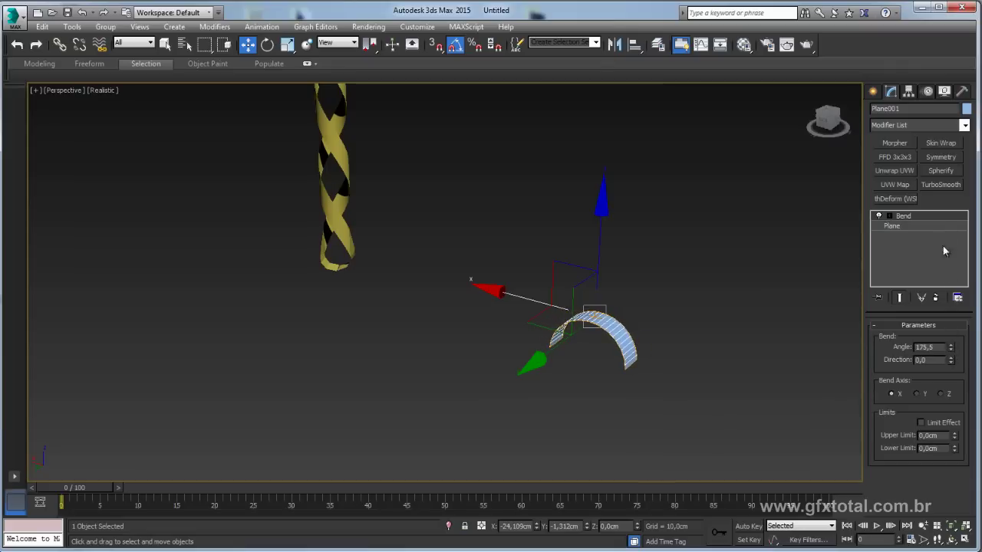
Step: Set the bend angle to -180 so the strip curls into a U
double_click(927, 348)
text(1)
key(Return)
mouse_move(789, 362)
alt+middle_down()
mouse_move(707, 291)
mouse_move(658, 347)
alt+middle_up()
alt+middle_drag(689, 130, 679, 256)
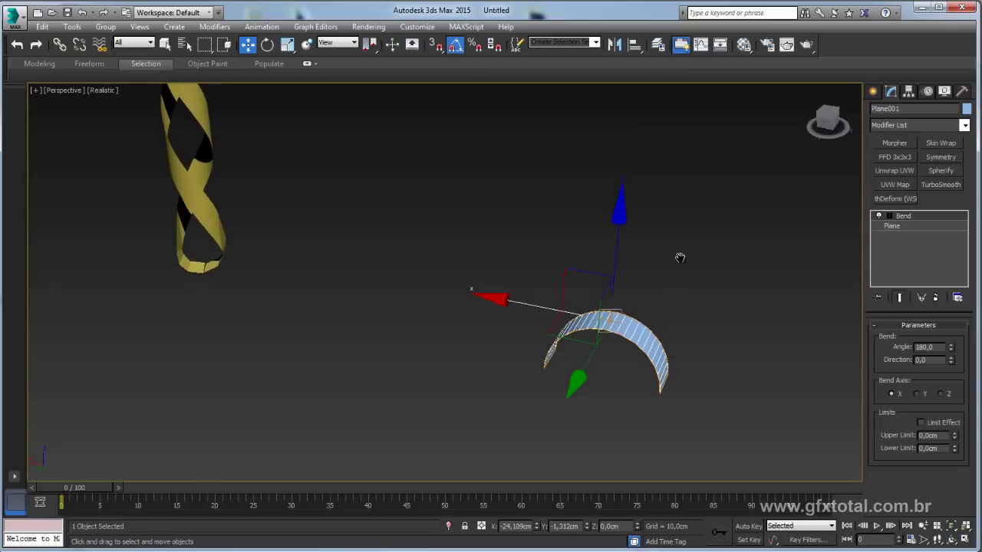
drag(940, 346, 906, 348)
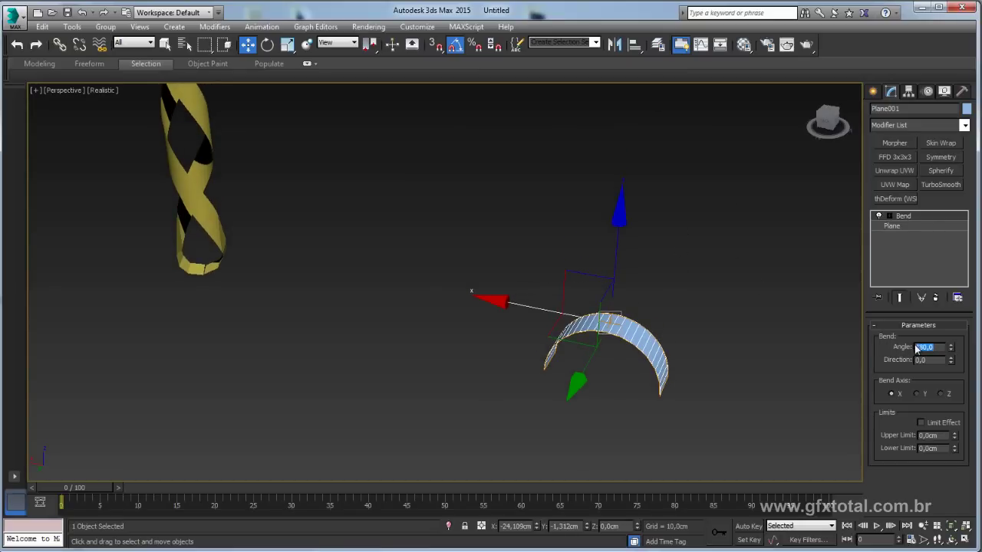
text(-180)
key(Return)
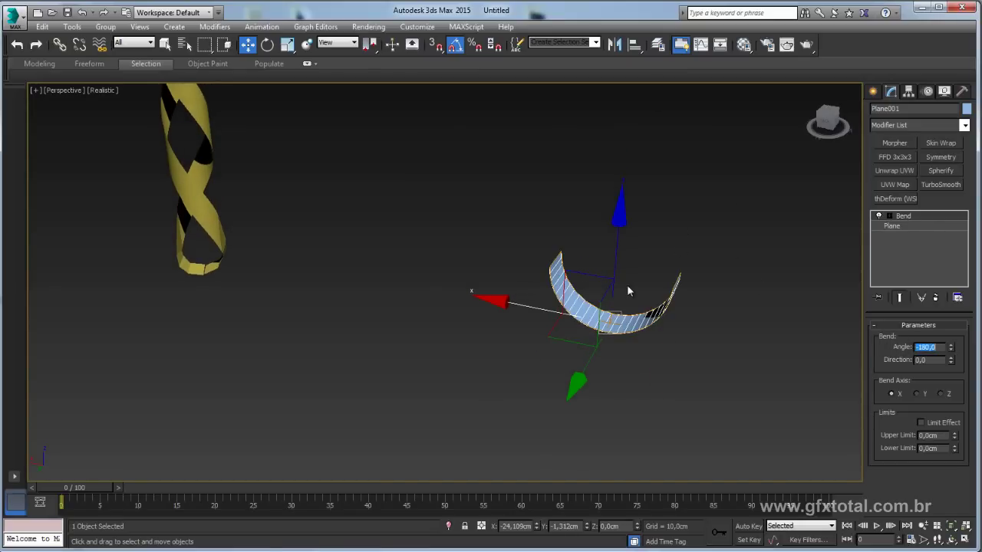
mouse_move(629, 292)
alt+middle_down()
mouse_move(665, 312)
mouse_move(603, 298)
alt+middle_up()
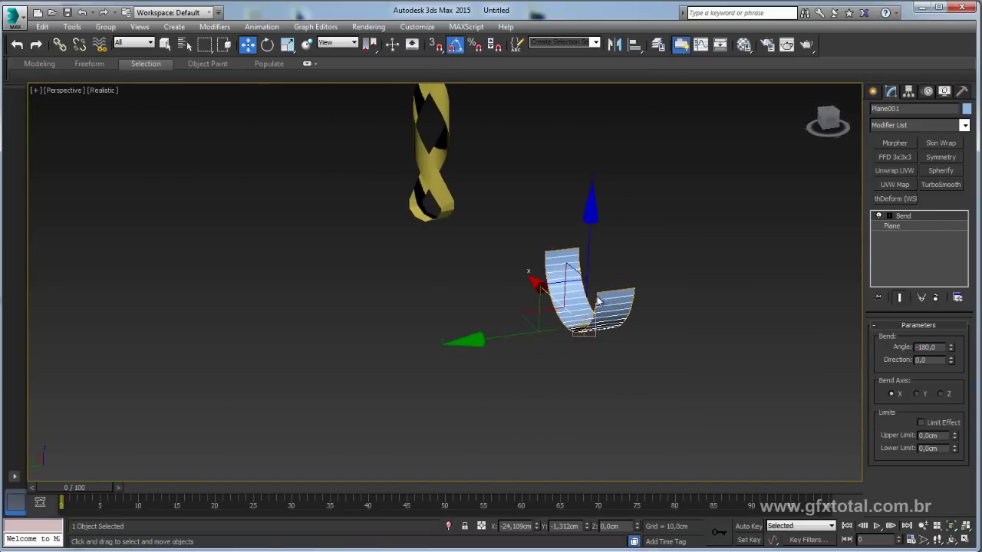
mouse_move(570, 275)
alt+middle_down()
mouse_move(626, 274)
mouse_move(473, 263)
mouse_move(548, 300)
mouse_move(487, 268)
mouse_move(504, 271)
alt+middle_up()
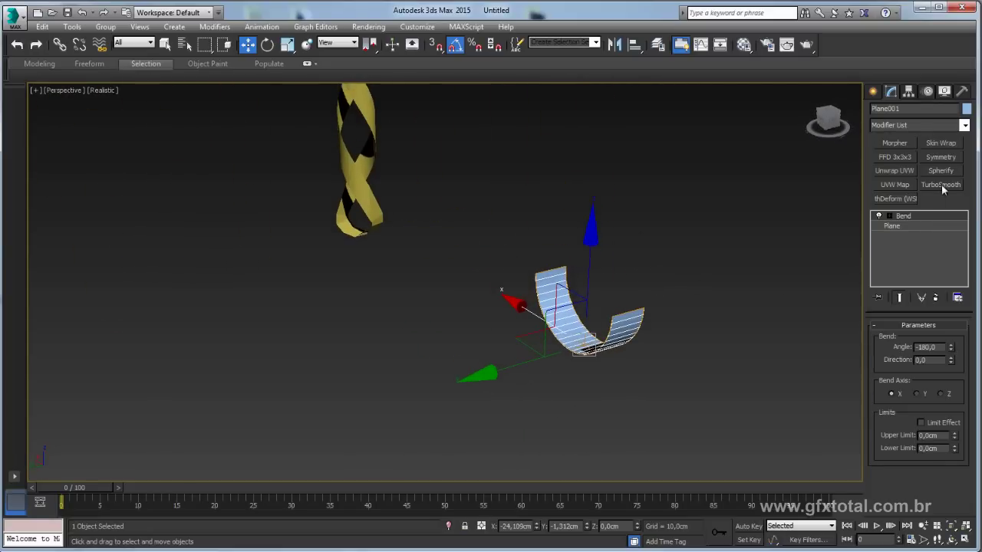
Step: Add an Edit Poly modifier above the Bend on Plane001
click(964, 125)
click(965, 126)
click(966, 127)
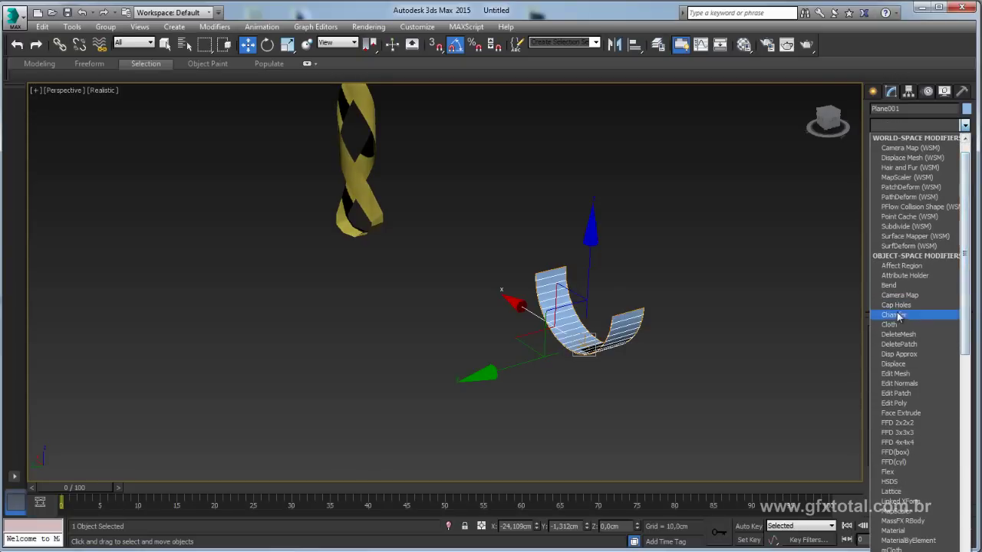
click(868, 399)
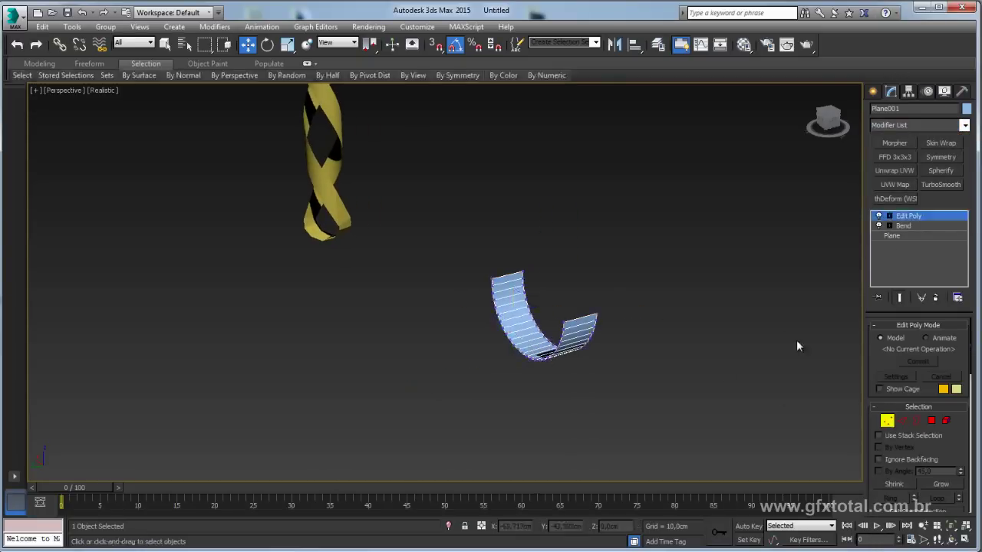
click(519, 378)
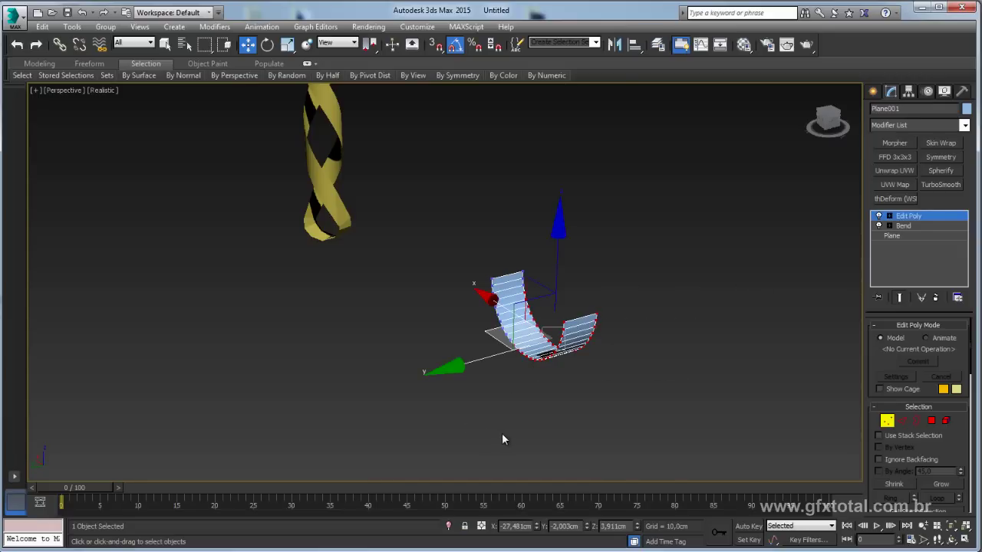
click(910, 216)
Step: Set the underlying Plane's length to 10,931 cm
click(905, 226)
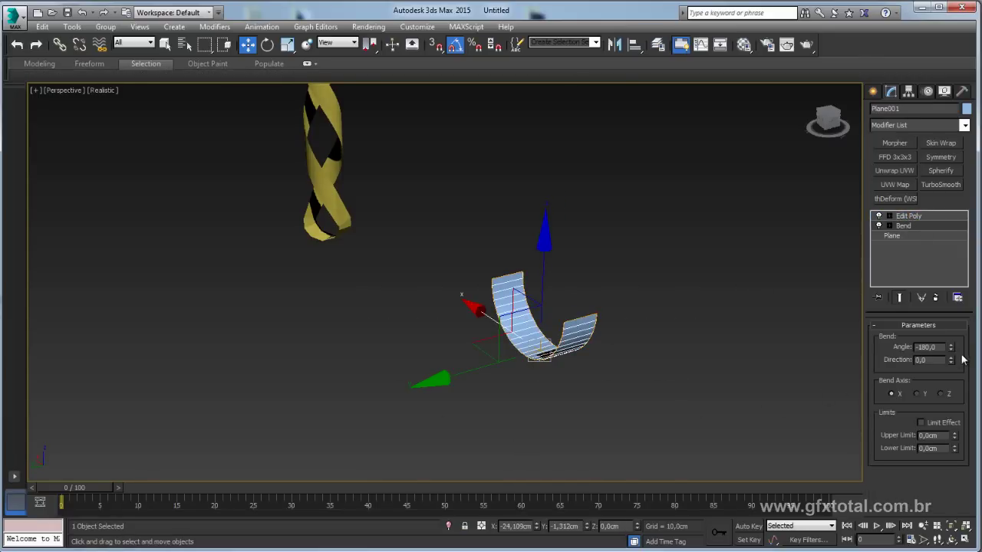
mouse_move(952, 349)
mouse_down()
mouse_move(834, 275)
mouse_move(663, 312)
mouse_up()
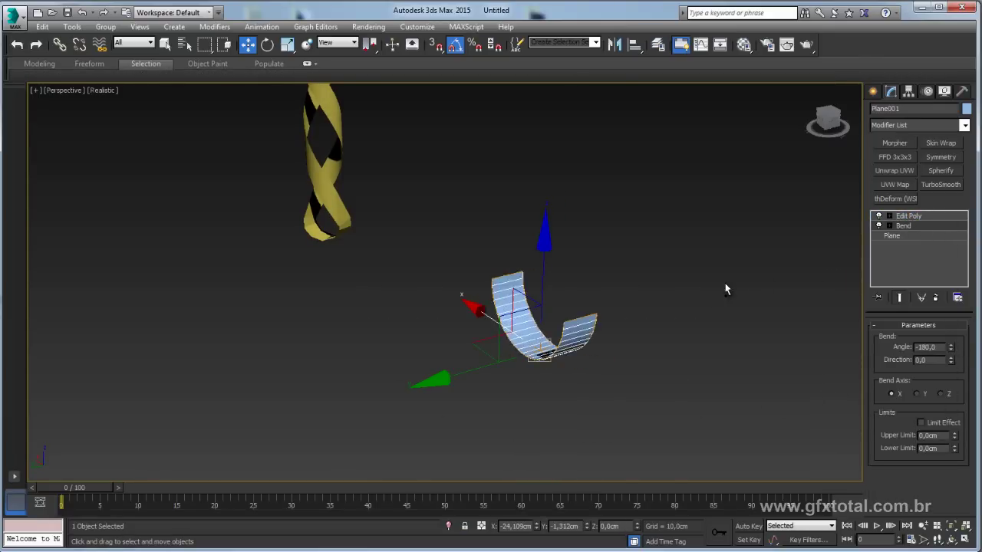
click(910, 235)
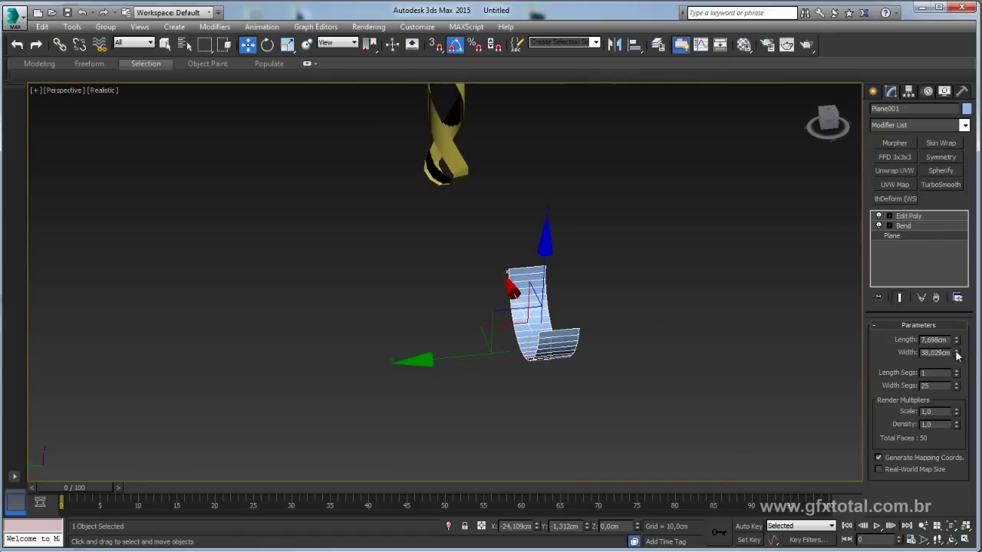
drag(957, 343, 951, 312)
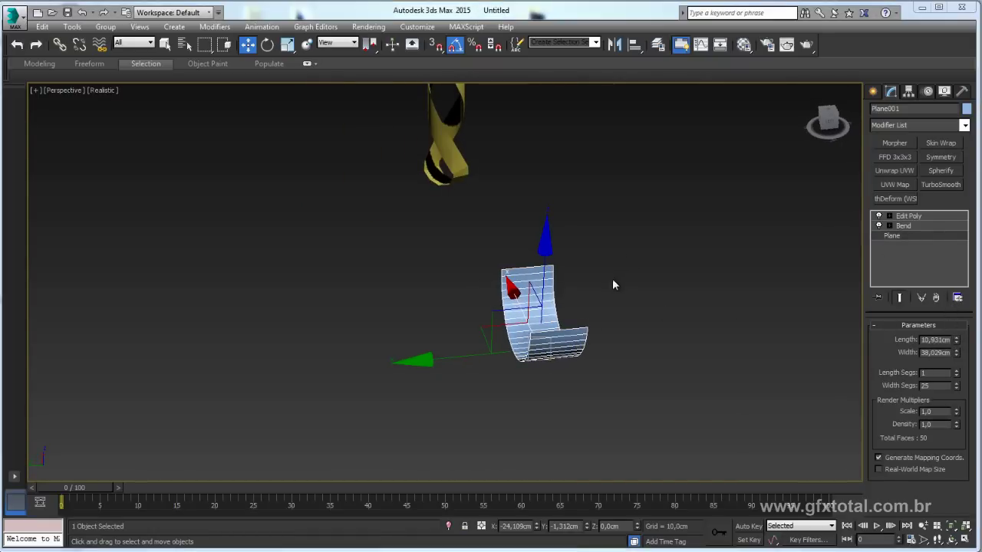
click(888, 216)
Step: Inspect the strip's edges, then scale the curled strip down at object level
alt+middle_drag(618, 254, 676, 270)
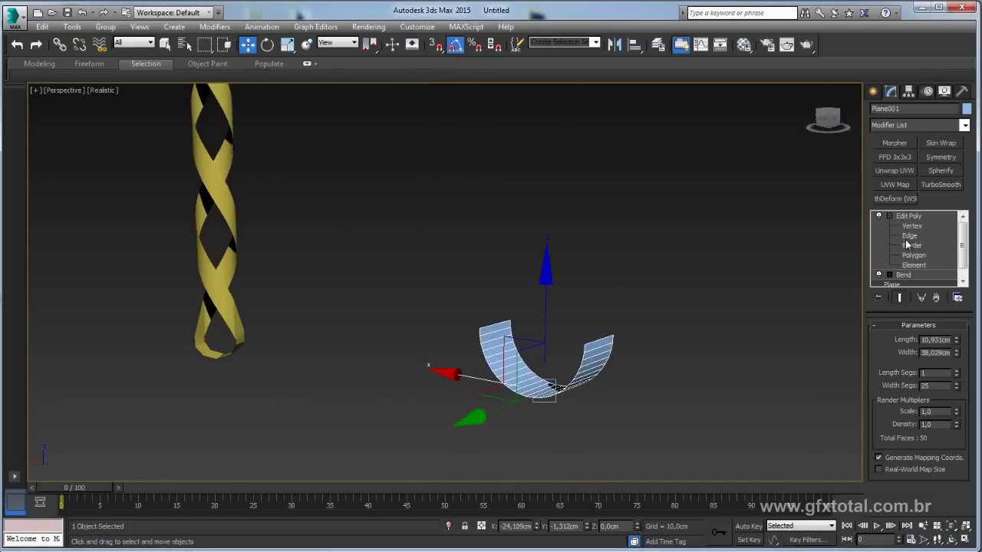
click(912, 226)
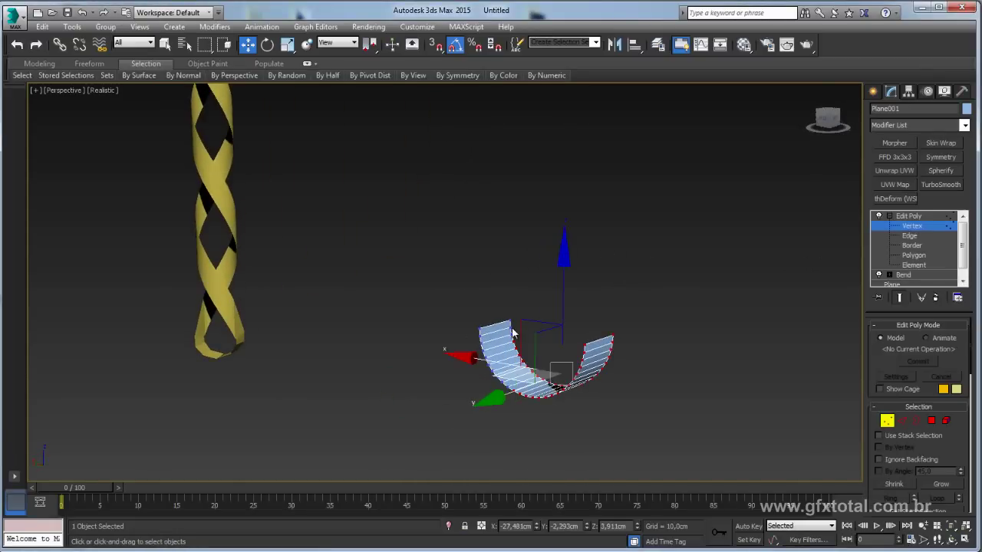
click(910, 236)
click(601, 337)
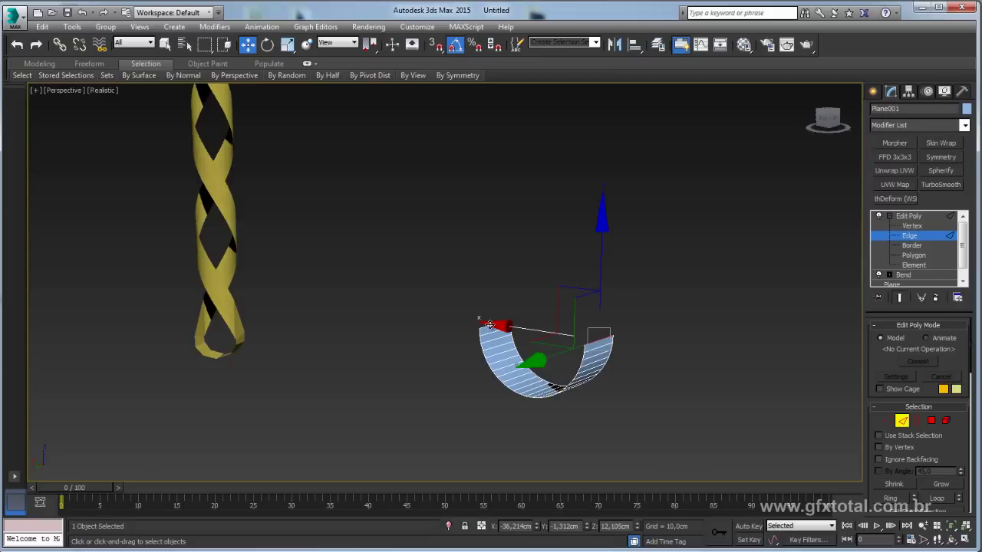
alt+middle_drag(597, 270, 704, 295)
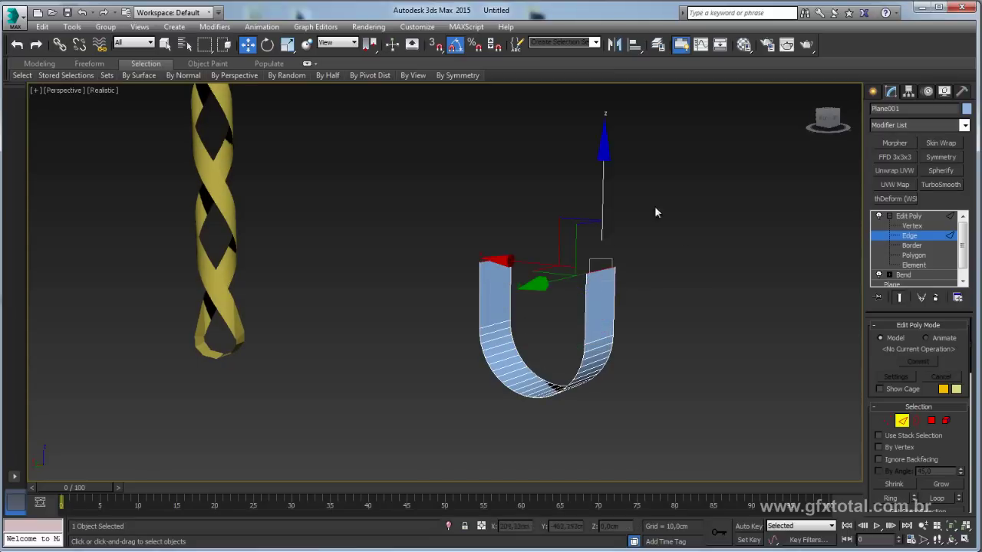
click(908, 217)
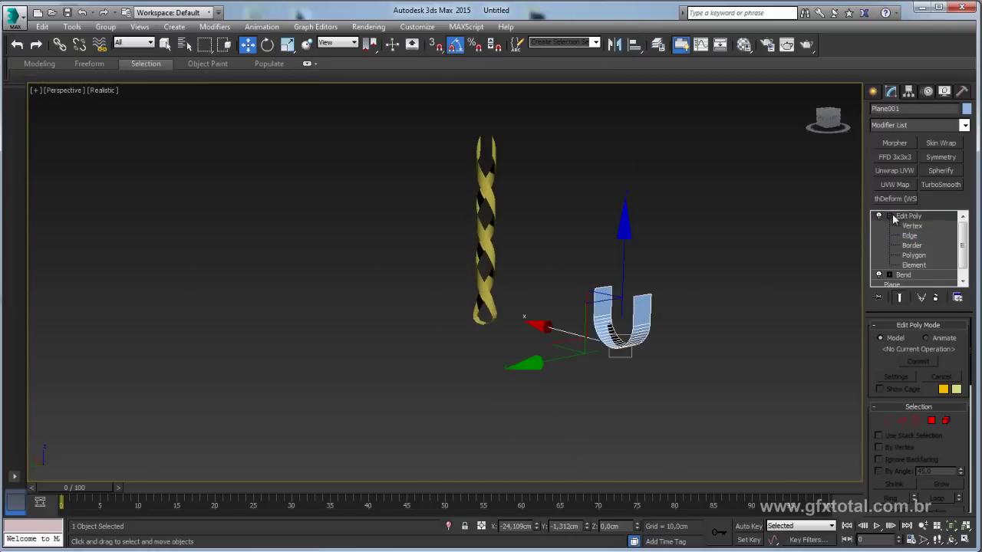
click(888, 216)
alt+middle_drag(672, 305, 620, 341)
key(r)
drag(620, 340, 647, 410)
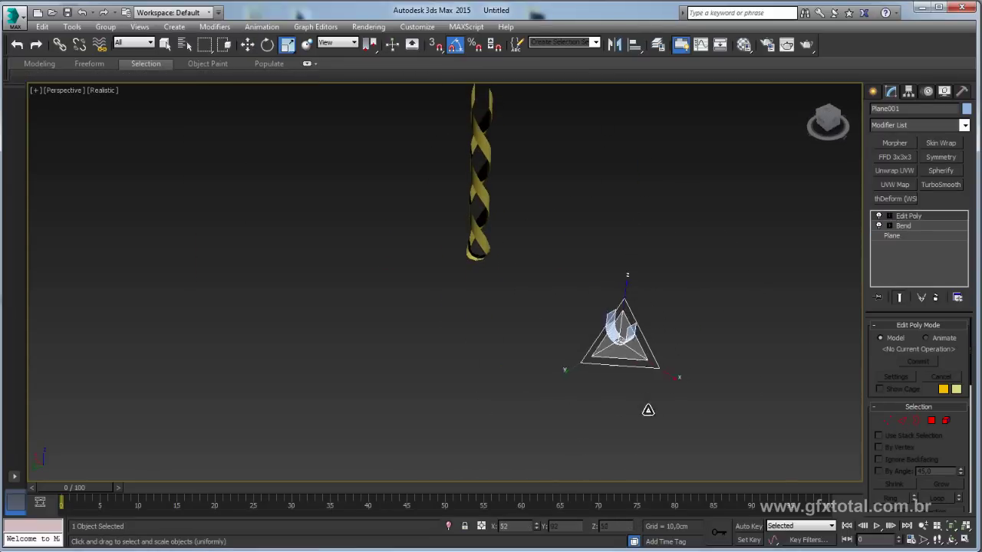
key(w)
Step: Move the bent plane down to the base of the braided strips
drag(568, 325, 468, 257)
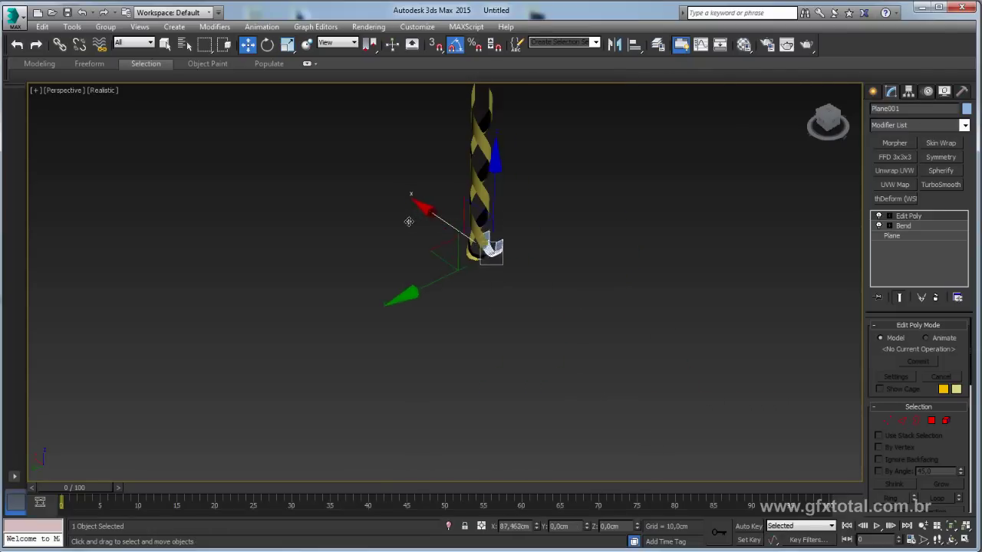
mouse_move(468, 257)
alt+middle_down()
mouse_move(464, 230)
mouse_move(485, 292)
alt+middle_up()
scroll(485, 293, up, 3)
alt+middle_drag(497, 259, 557, 262)
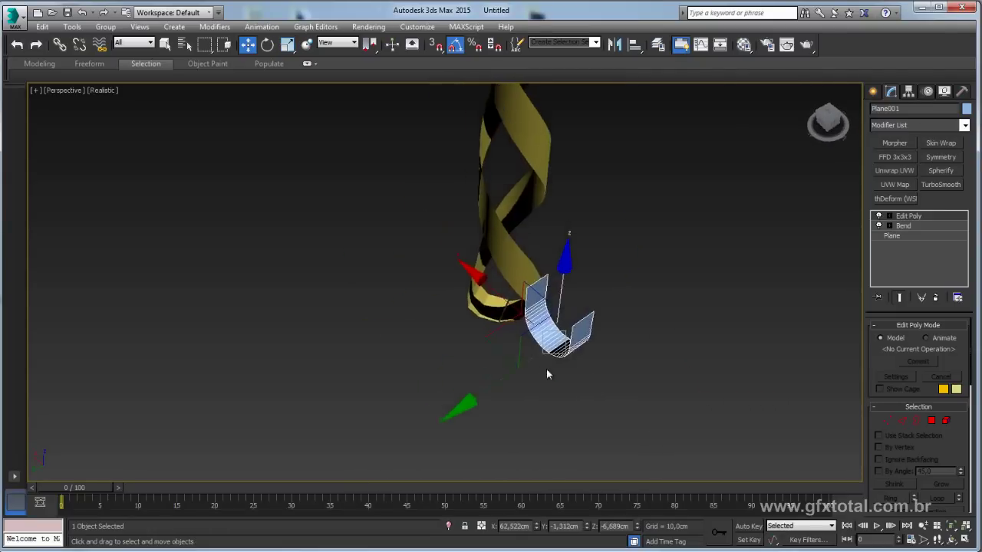
key(r)
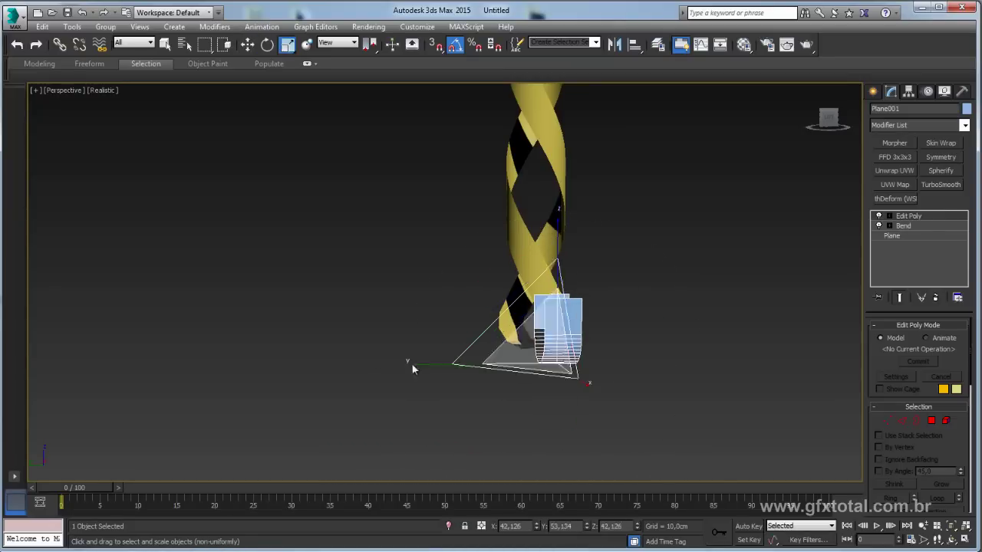
alt+middle_drag(412, 366, 429, 322)
Step: Select the U's top vertices and stretch its arms up beside the braid
click(904, 420)
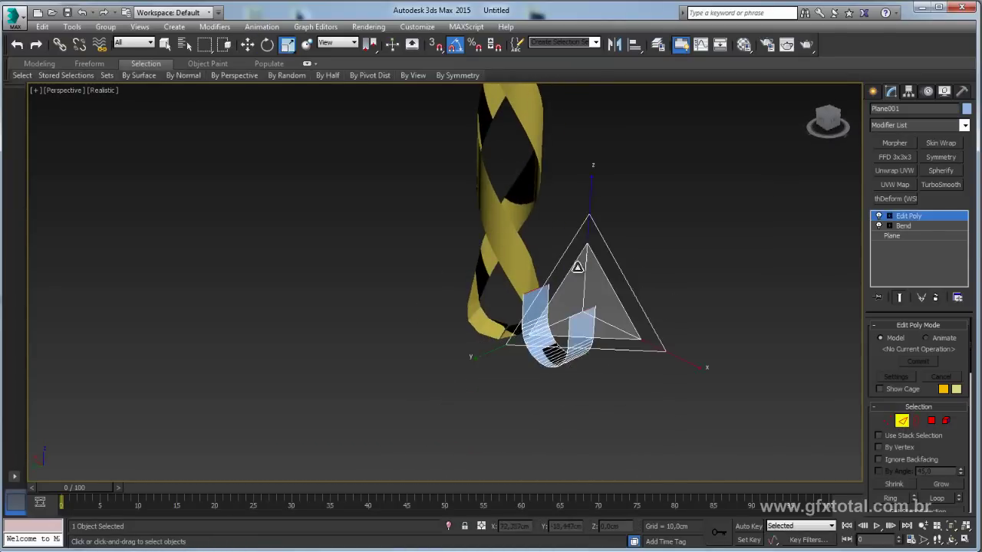
mouse_move(581, 268)
alt+middle_down()
mouse_move(583, 317)
mouse_move(566, 339)
alt+middle_up()
key(w)
mouse_move(583, 263)
alt+middle_down()
mouse_move(614, 230)
mouse_move(716, 253)
alt+middle_up()
drag(716, 253, 409, 275)
mouse_move(409, 274)
alt+middle_down()
mouse_move(623, 302)
mouse_move(657, 337)
alt+middle_up()
scroll(930, 445, down, 5)
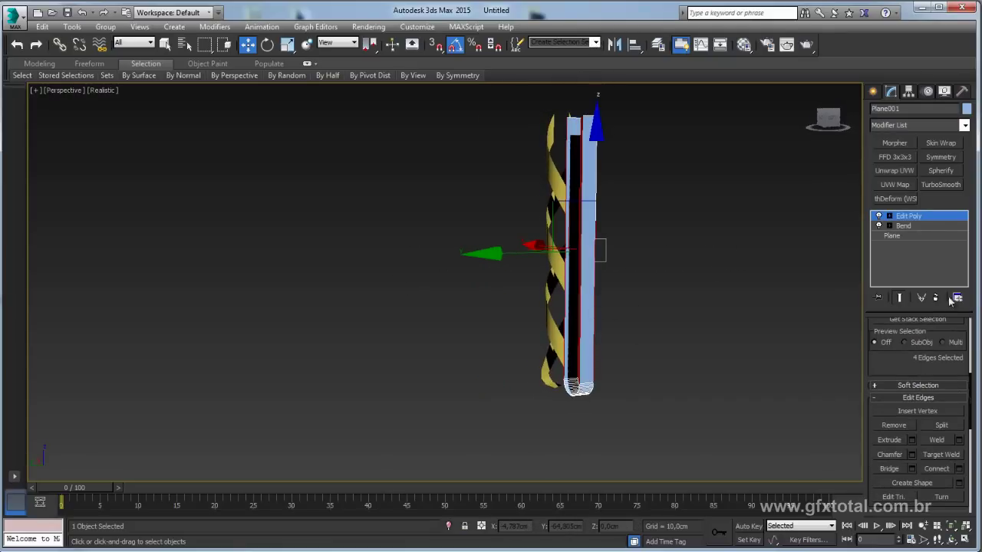
Step: Connect 45 edge segments along the strip's length and return to object level
key(ctrl+shift+e)
drag(453, 289, 456, 188)
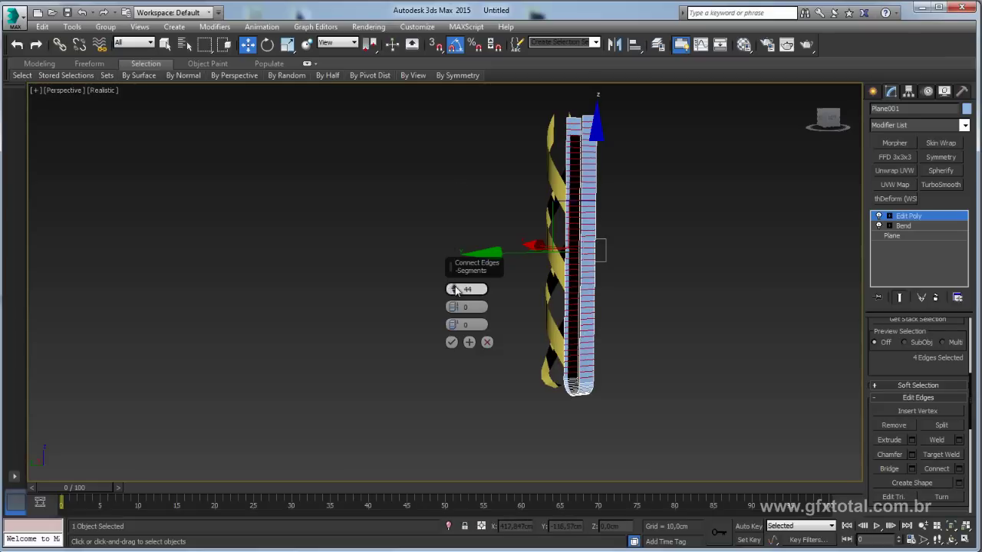
drag(456, 289, 454, 282)
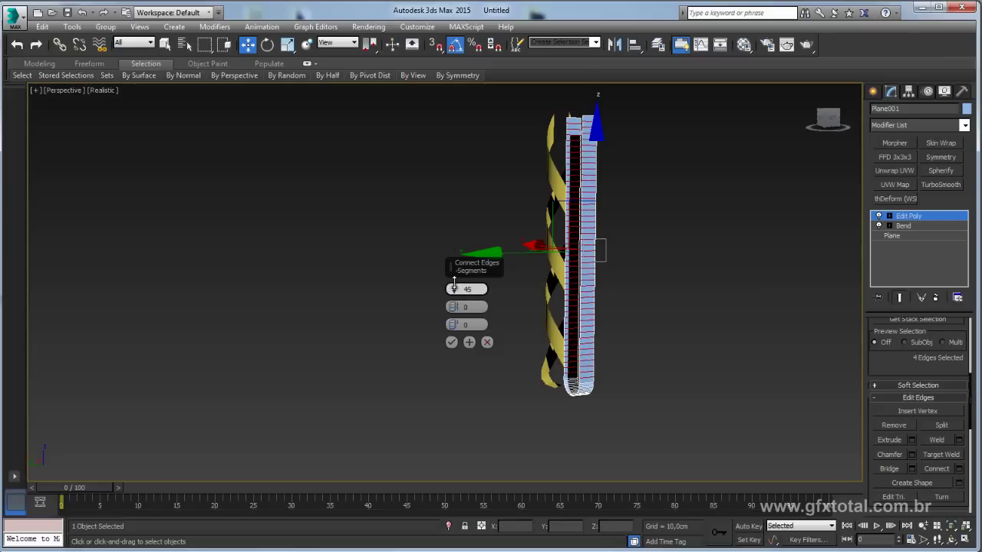
click(451, 343)
middle_drag(556, 325, 622, 291)
scroll(690, 276, up, 1)
scroll(661, 305, up, 2)
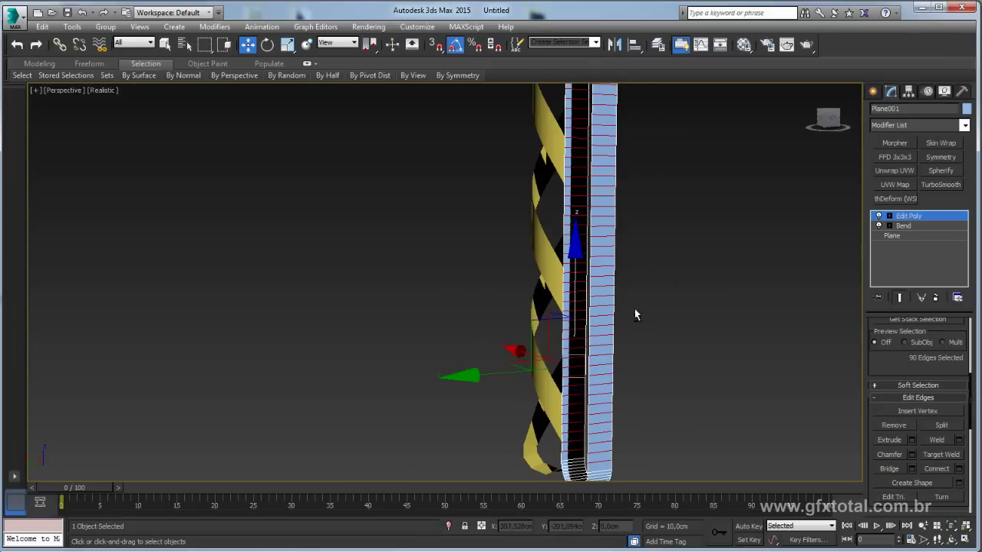
scroll(636, 314, up, 2)
click(916, 219)
scroll(649, 294, up, 3)
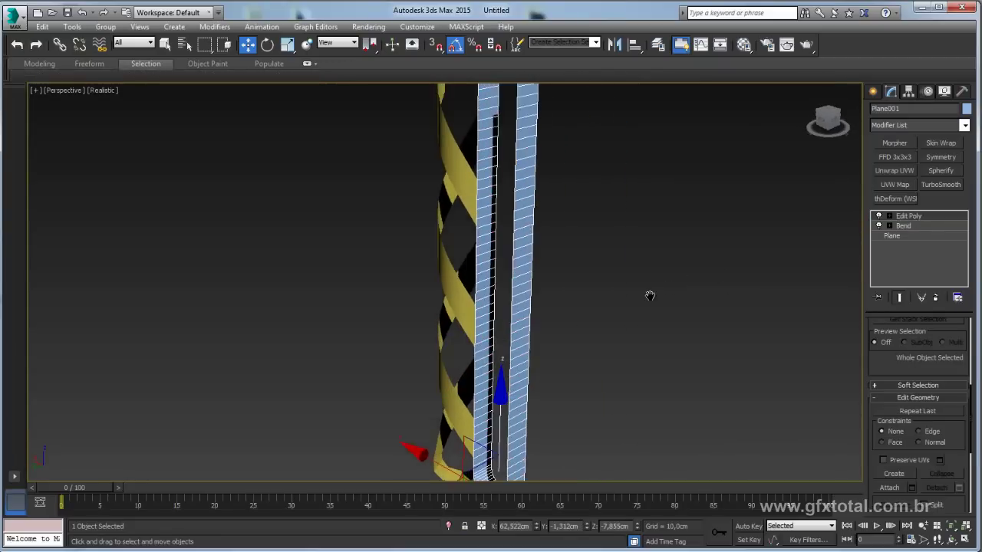
scroll(648, 293, down, 5)
scroll(646, 289, up, 2)
scroll(648, 268, up, 3)
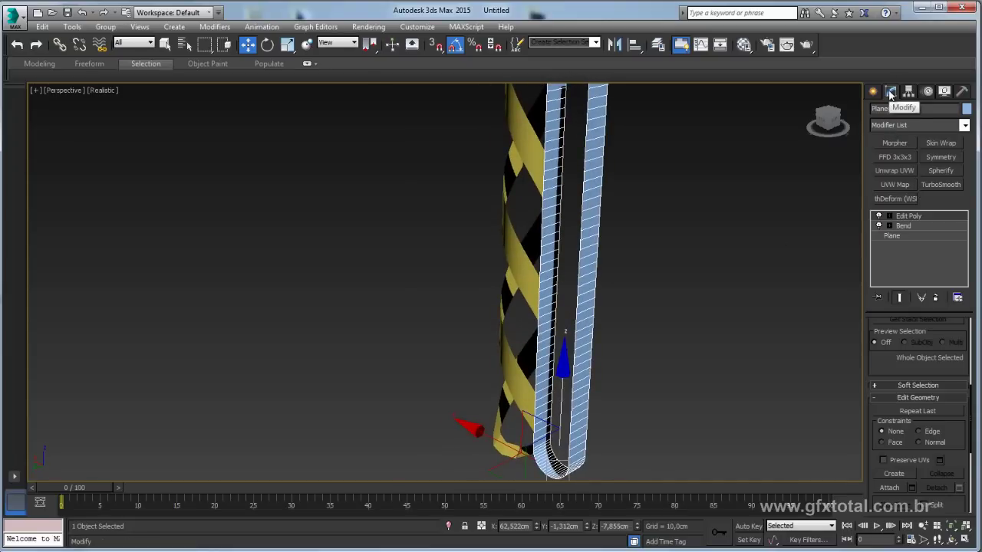
Step: Add a Twist modifier with a 540° angle on the Z axis
click(965, 128)
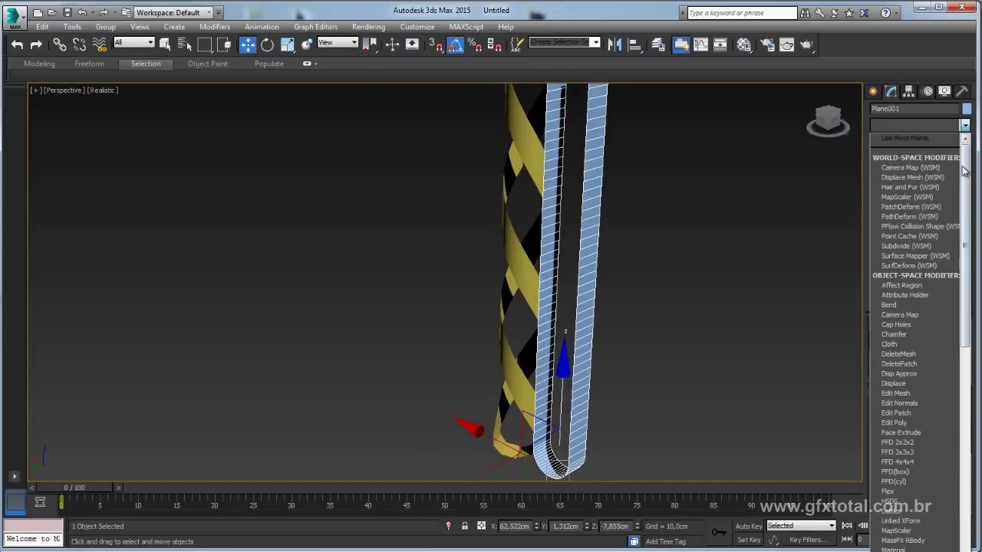
drag(965, 164, 979, 526)
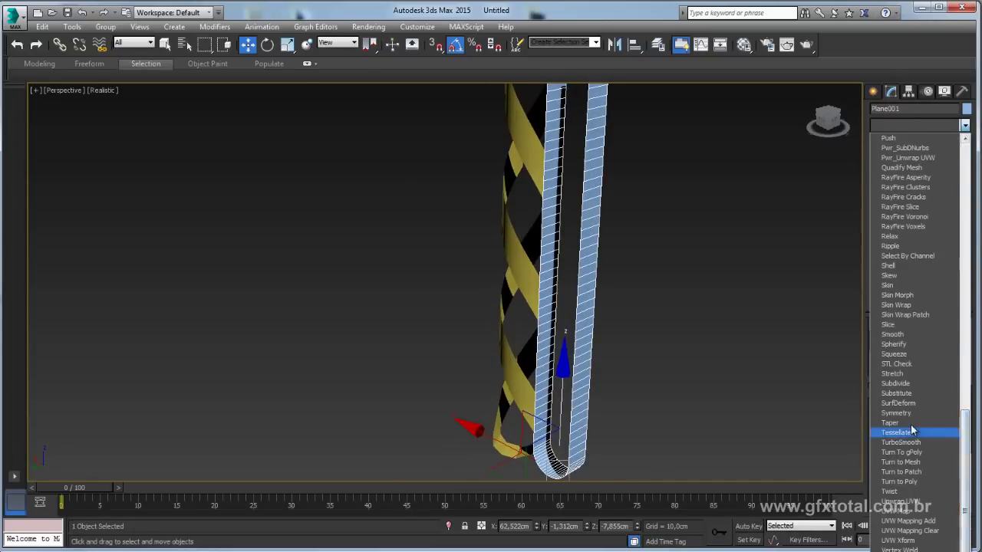
click(890, 491)
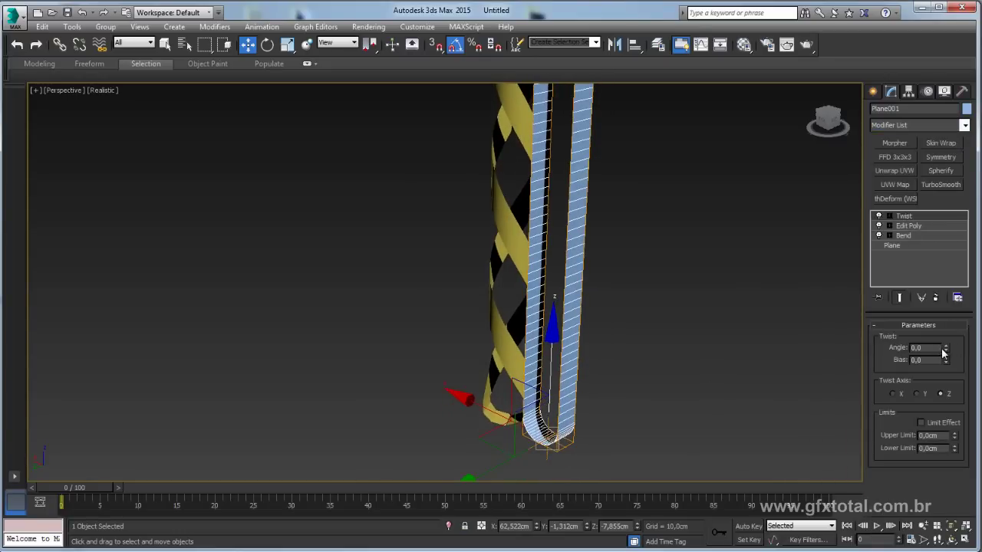
drag(944, 353, 896, 39)
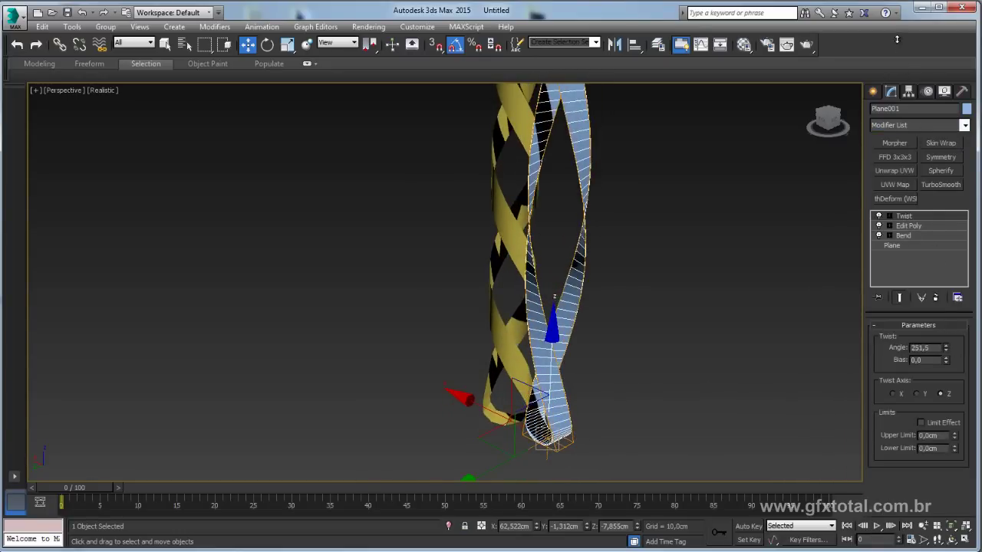
scroll(639, 299, down, 3)
mouse_move(638, 298)
middle_down()
mouse_move(547, 275)
mouse_move(547, 284)
middle_up()
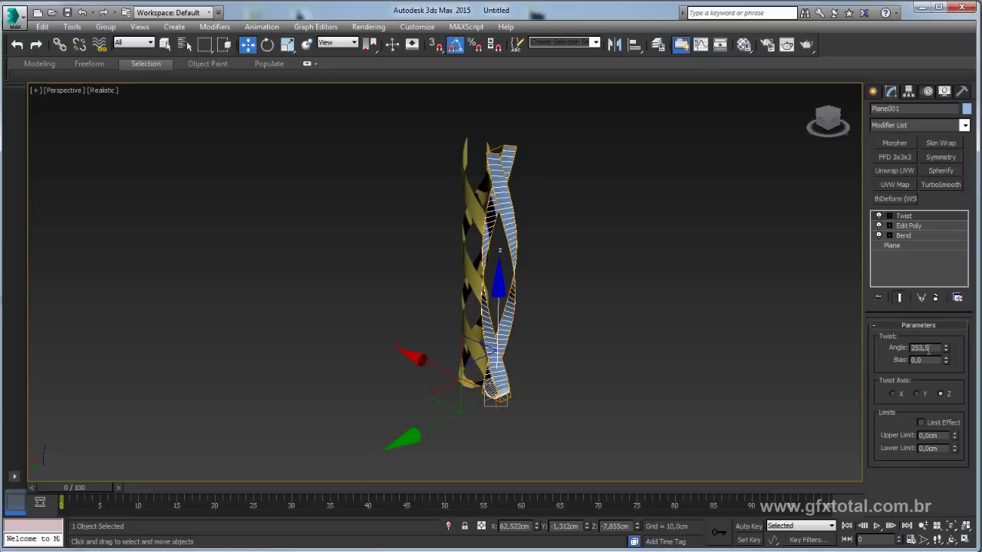
text(540)
key(Return)
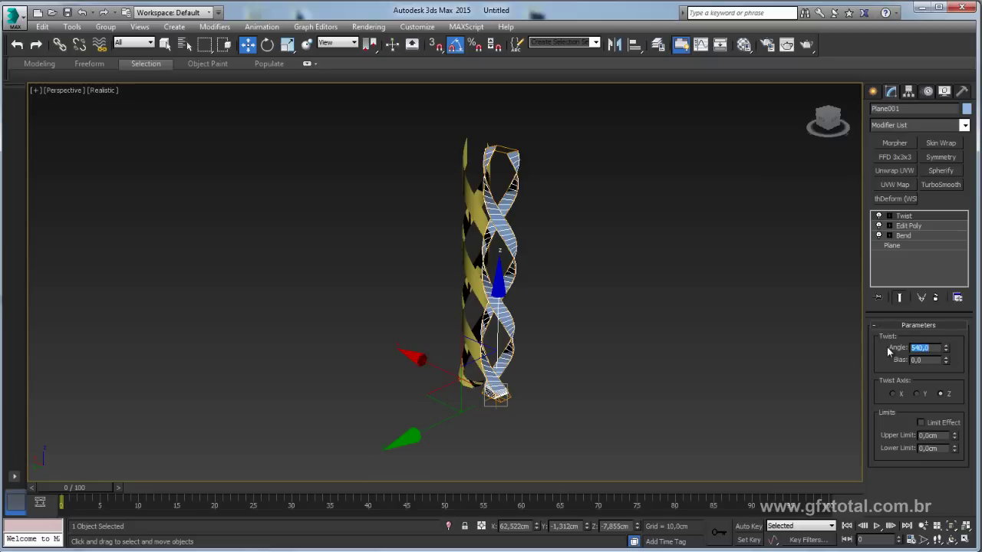
Step: Orbit around the yellow and blue ribbons, selecting each, to inspect the double braid
mouse_move(536, 263)
middle_down()
mouse_move(615, 269)
mouse_move(620, 325)
mouse_move(690, 246)
mouse_move(668, 220)
mouse_move(579, 277)
mouse_move(585, 294)
middle_up()
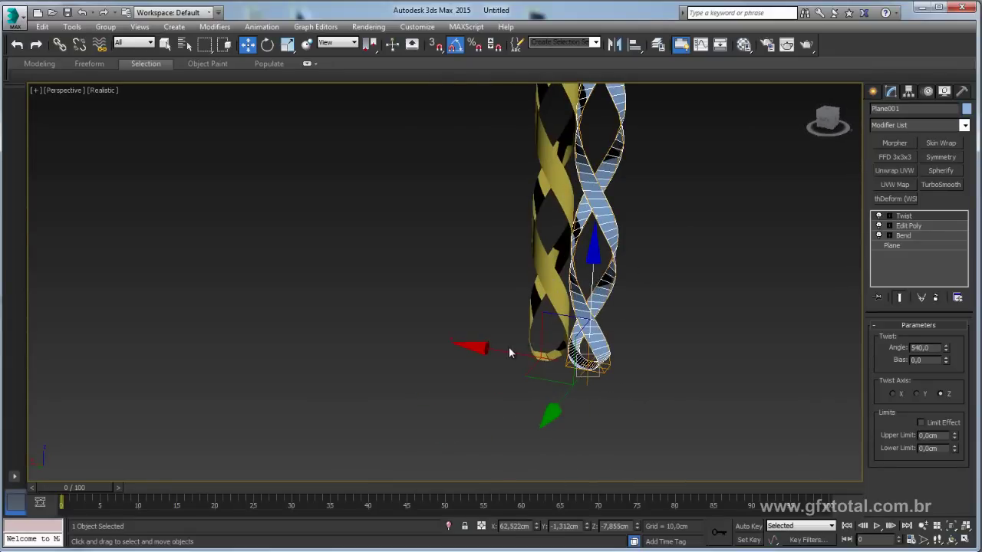
mouse_move(510, 352)
alt+middle_down()
mouse_move(593, 260)
mouse_move(575, 235)
alt+middle_up()
click(523, 170)
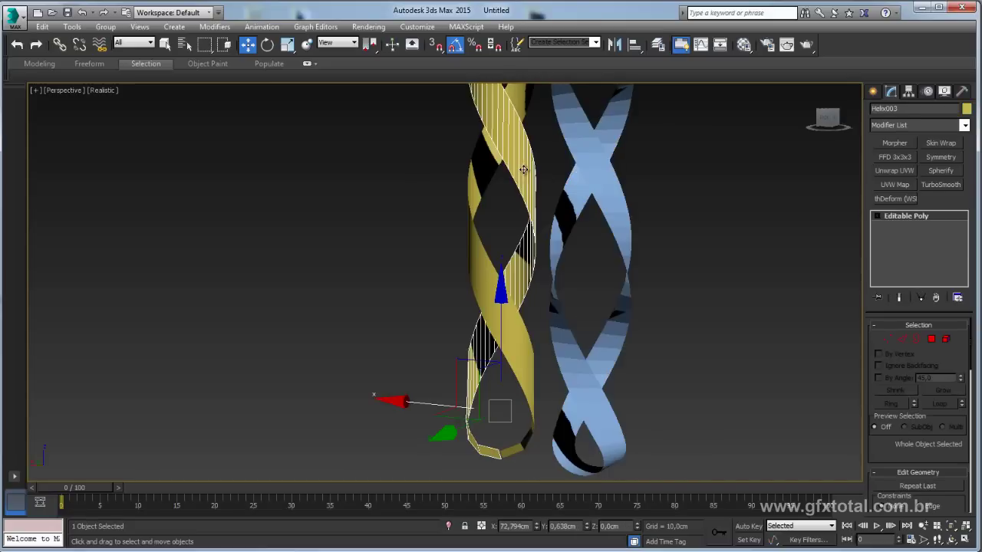
scroll(523, 170, up, 2)
click(537, 253)
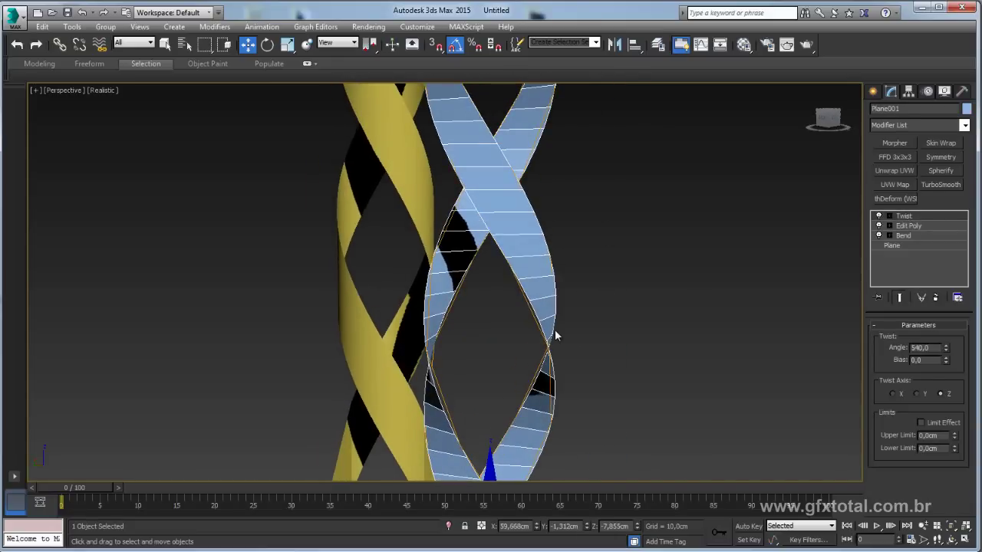
mouse_move(591, 300)
alt+middle_down()
mouse_move(519, 314)
mouse_move(569, 353)
alt+middle_up()
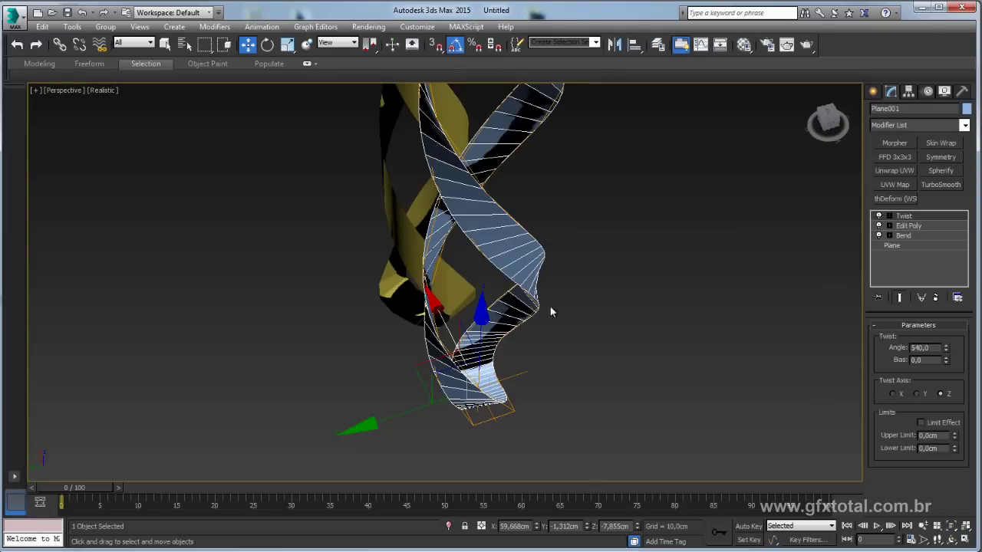
mouse_move(550, 311)
alt+middle_down()
mouse_move(537, 288)
mouse_move(597, 318)
mouse_move(488, 280)
mouse_move(652, 276)
mouse_move(656, 243)
mouse_move(657, 268)
mouse_move(598, 303)
mouse_move(456, 322)
mouse_move(556, 331)
mouse_move(587, 347)
alt+middle_up()
scroll(663, 289, down, 2)
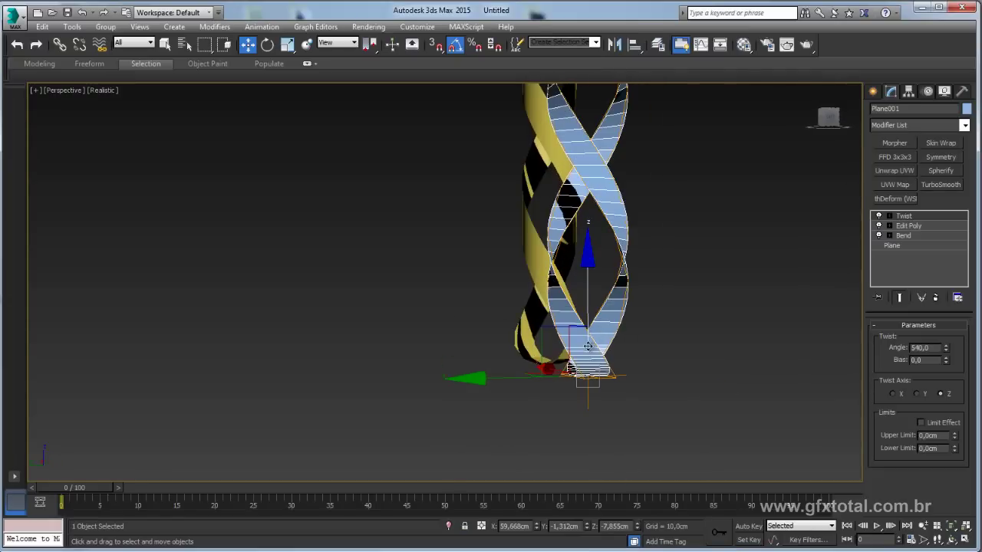
Step: Convert the twisted strip to Editable Poly and select its bottom curl polygons
right_click(571, 328)
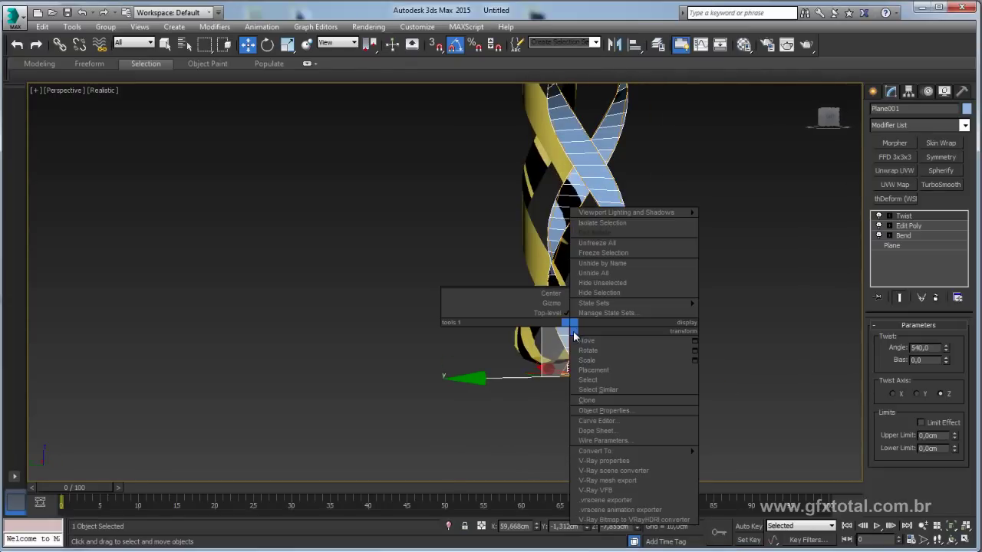
mouse_move(606, 451)
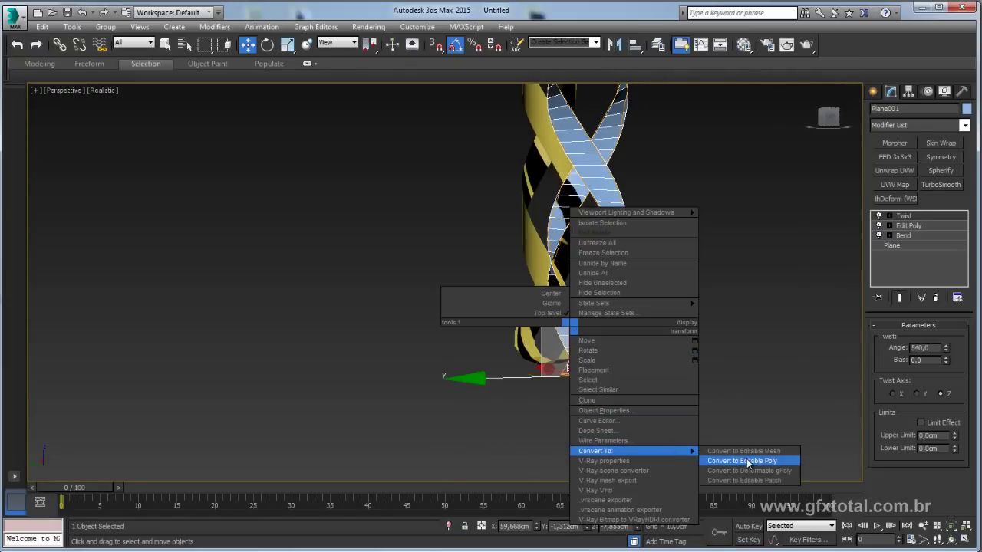
click(742, 461)
click(929, 339)
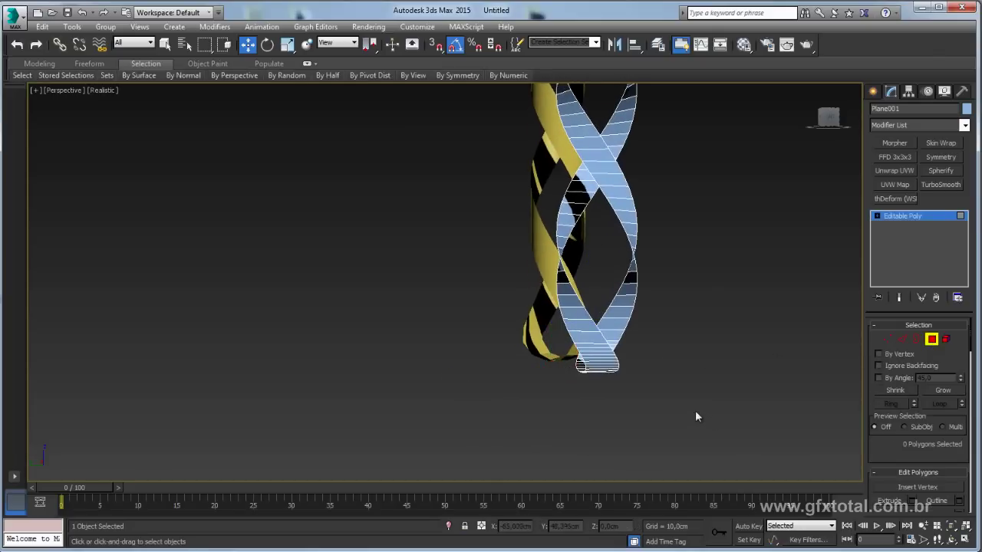
drag(710, 415, 517, 337)
mouse_move(517, 338)
alt+middle_down()
mouse_move(669, 367)
mouse_move(654, 373)
alt+middle_up()
scroll(930, 429, down, 1)
scroll(943, 376, down, 3)
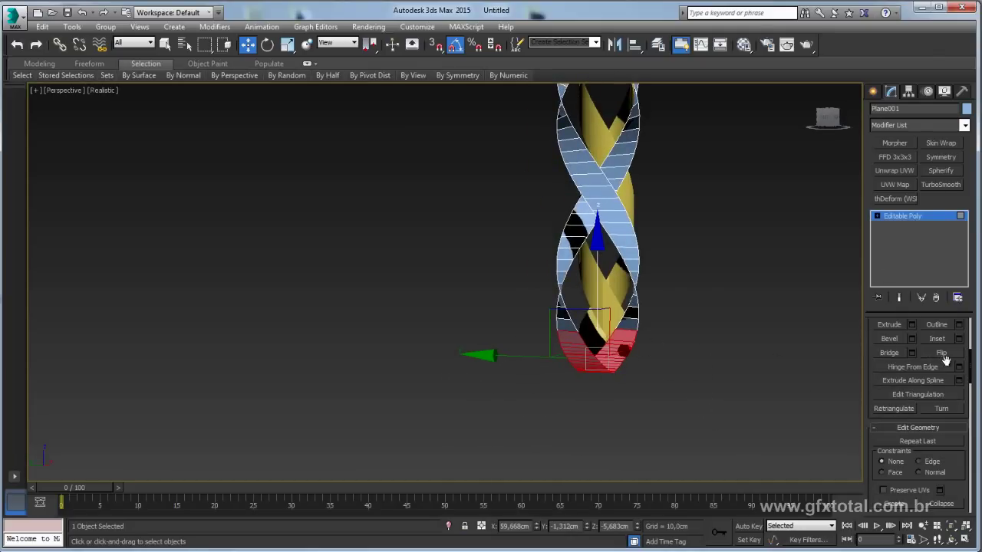
scroll(957, 452, down, 2)
scroll(957, 452, down, 1)
Step: Detach the bottom polygons as Object001, then reselect Plane001
click(941, 442)
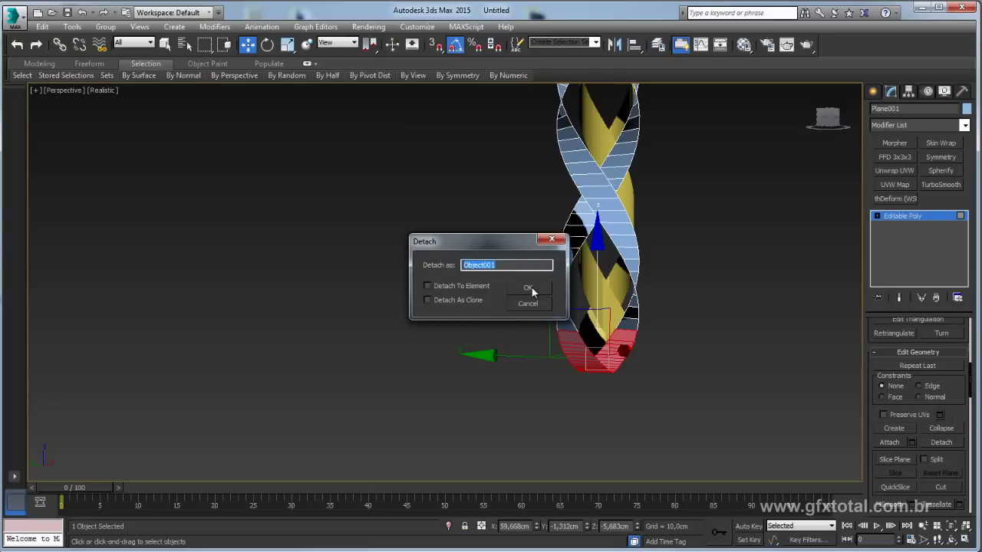
click(542, 289)
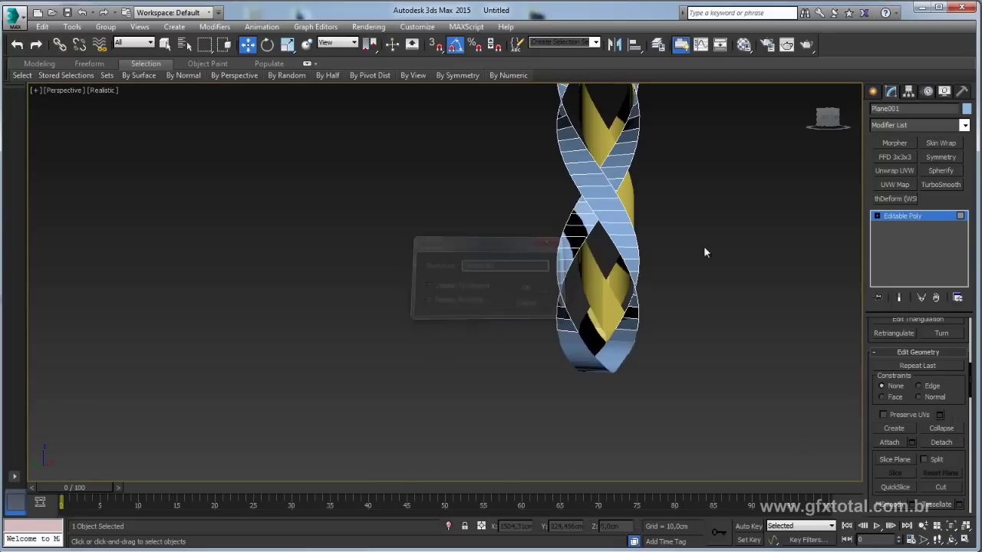
click(902, 216)
click(565, 352)
drag(566, 352, 492, 380)
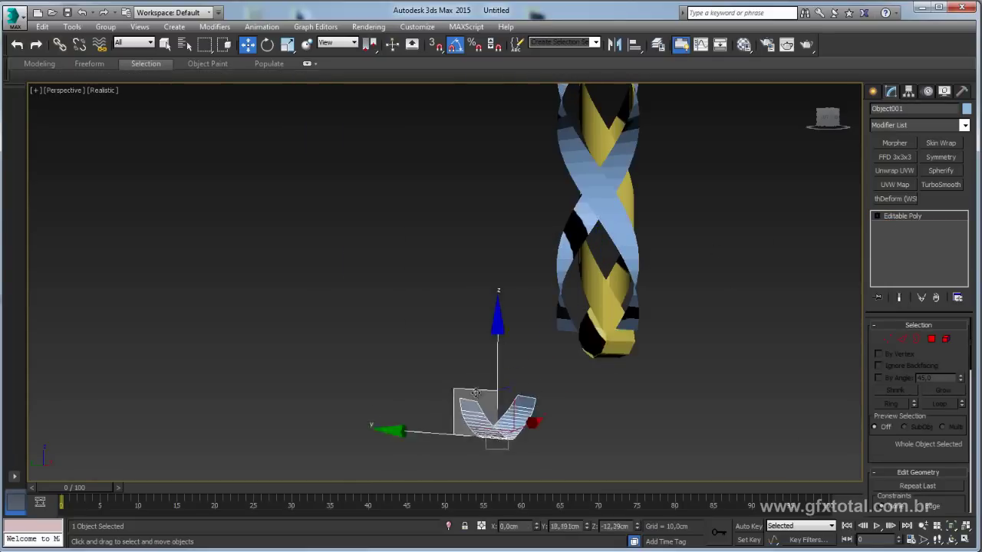
key(ctrl+z)
click(613, 271)
middle_drag(613, 271, 606, 325)
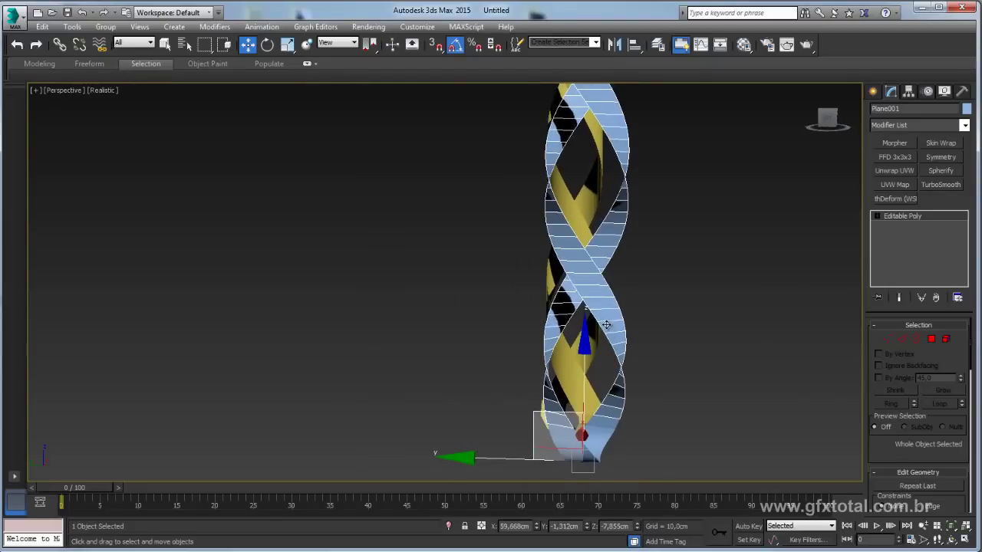
Step: In Edge mode, select the blue strip's border edge loop with the helixes framed side by side
click(904, 341)
alt+middle_drag(664, 390, 590, 397)
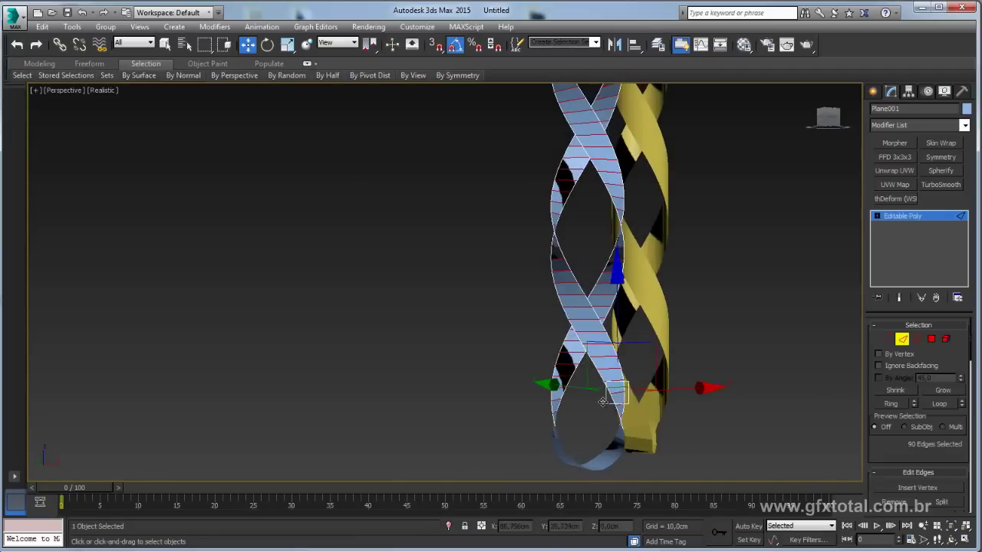
scroll(590, 397, up, 3)
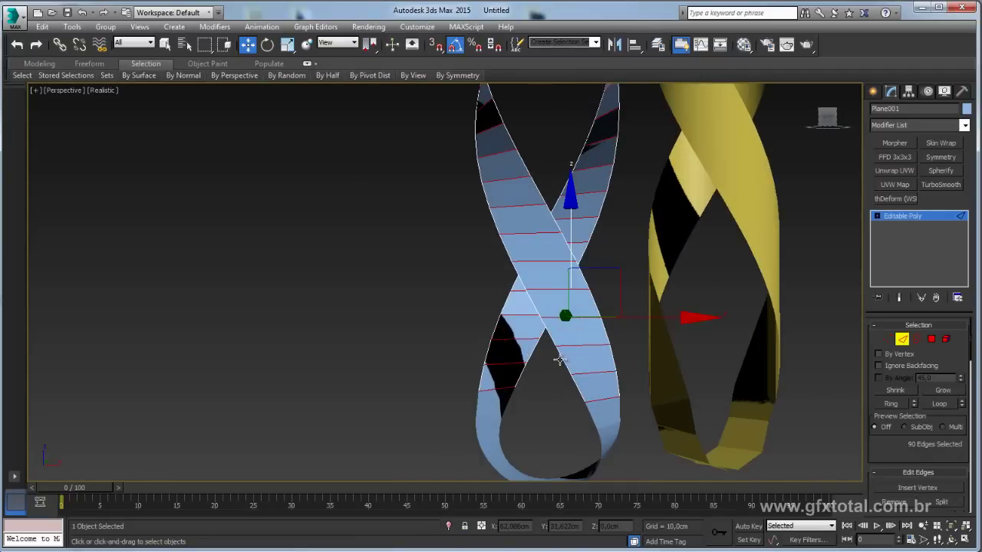
double_click(536, 344)
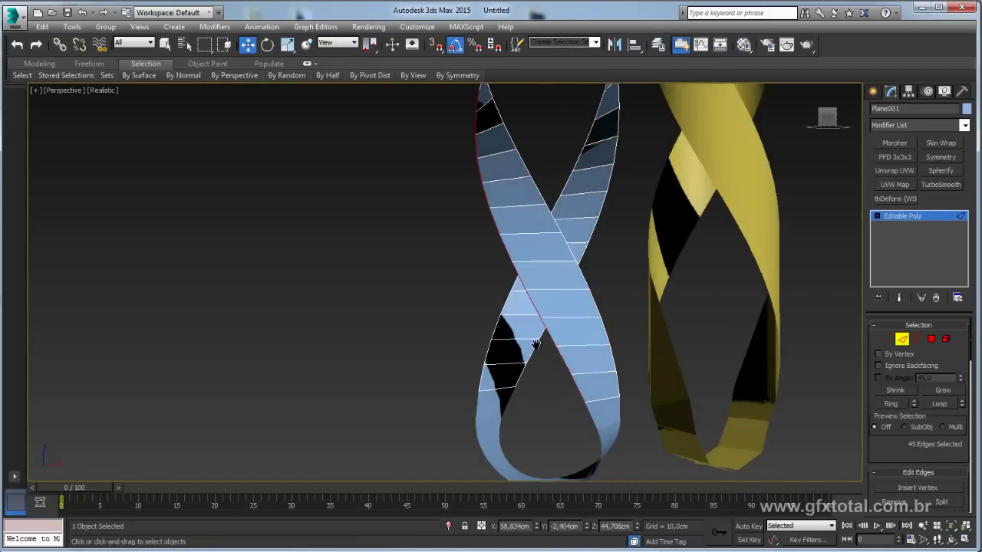
mouse_move(536, 344)
alt+middle_down()
mouse_move(540, 362)
mouse_move(503, 172)
mouse_move(531, 262)
alt+middle_up()
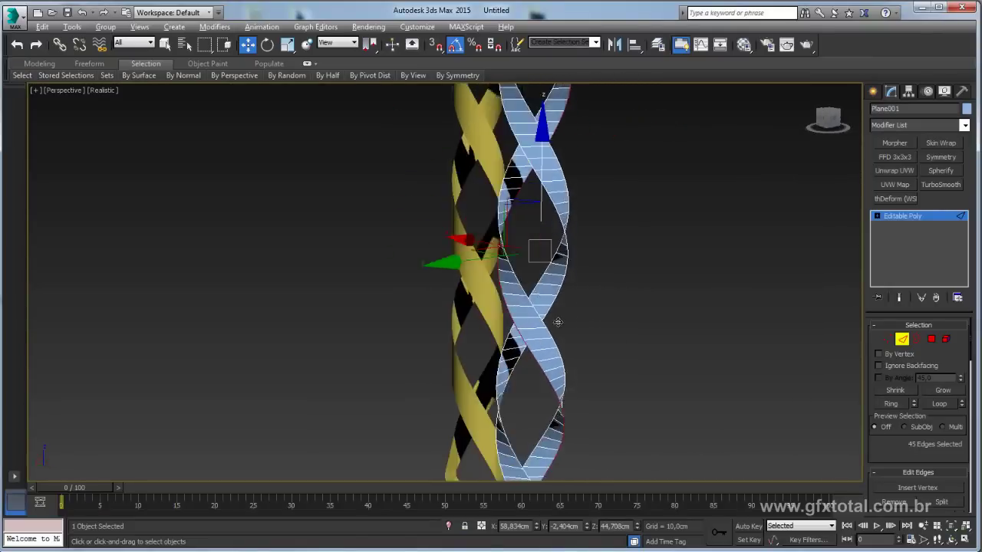
scroll(536, 276, up, 4)
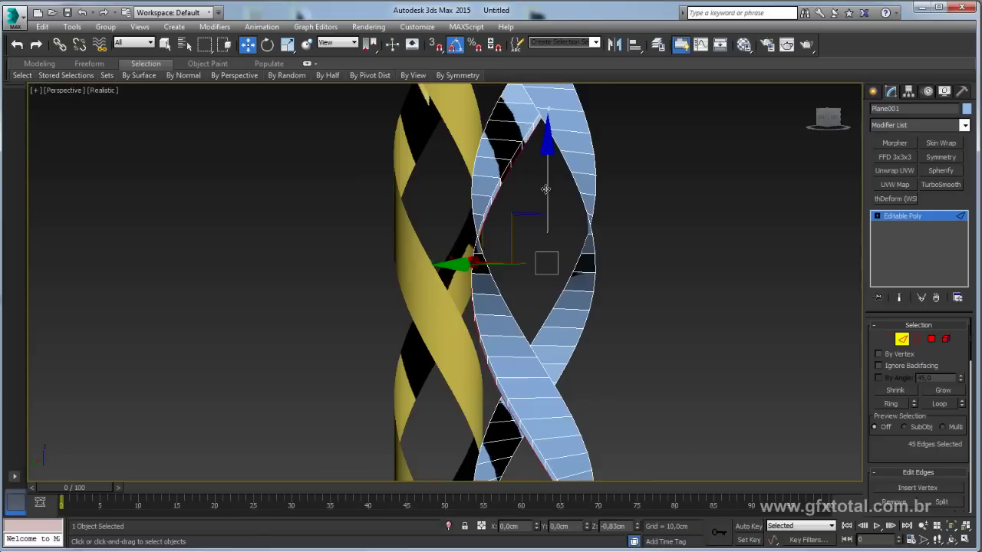
middle_drag(545, 360, 568, 245)
scroll(568, 245, up, 2)
scroll(550, 267, up, 4)
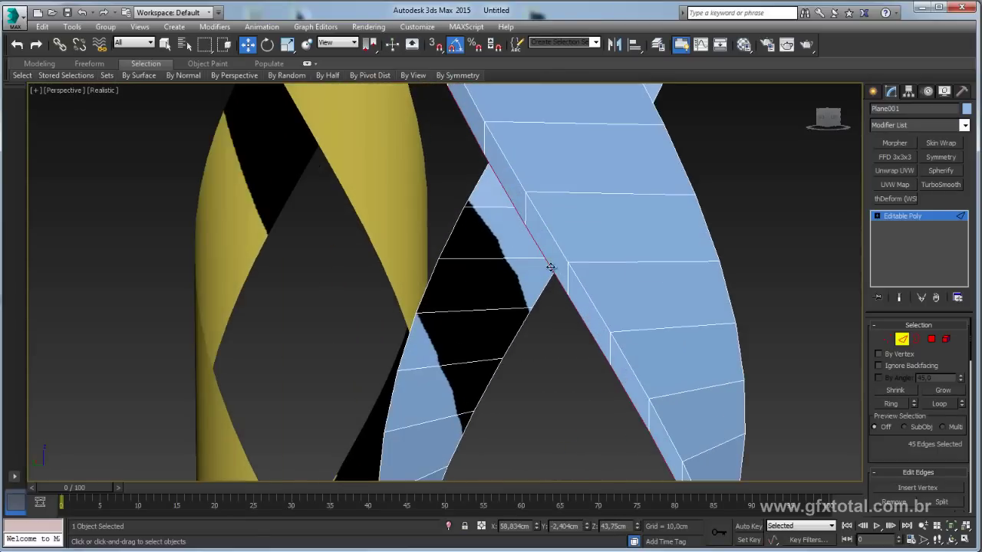
scroll(538, 240, down, 5)
scroll(529, 268, down, 3)
scroll(514, 306, down, 3)
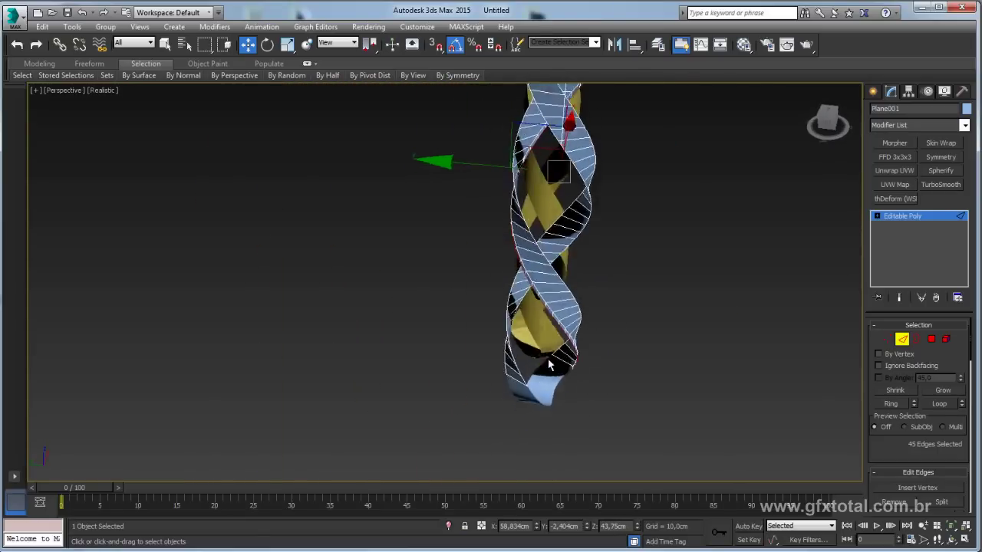
mouse_move(496, 355)
alt+middle_down()
mouse_move(450, 340)
mouse_move(574, 326)
alt+middle_up()
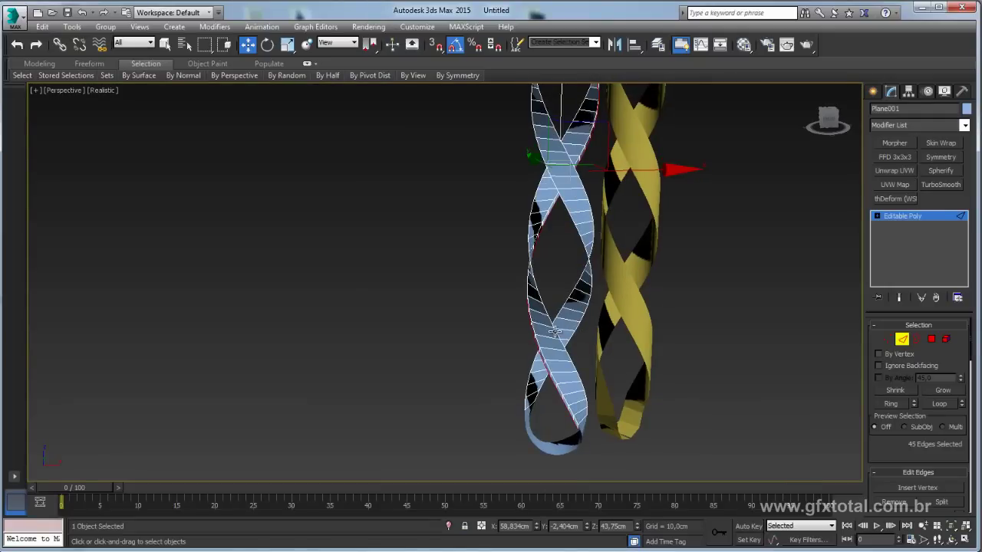
Step: Clear that selection and reselect the blue strip's bottom border edge loop
click(555, 331)
click(580, 349)
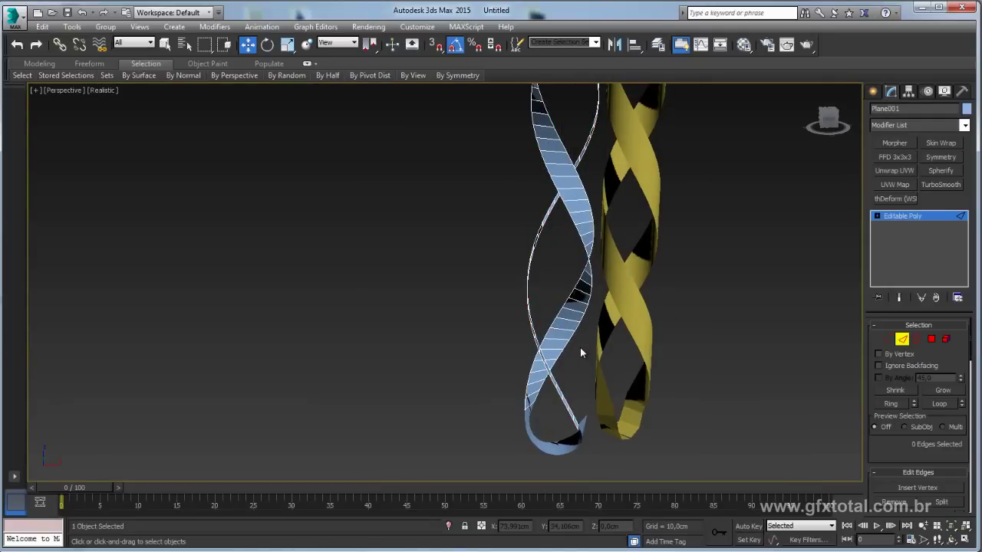
alt+middle_drag(580, 350, 934, 345)
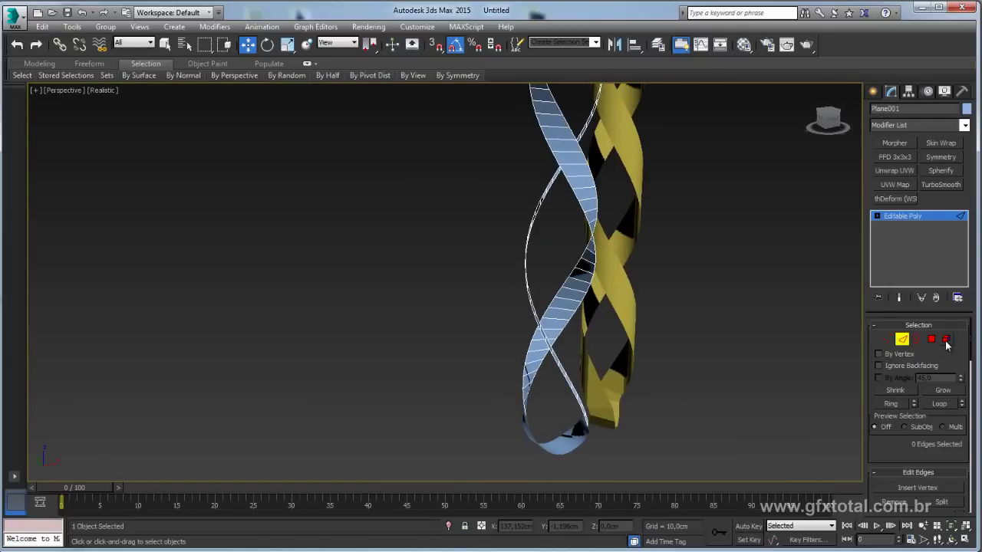
click(946, 340)
click(902, 339)
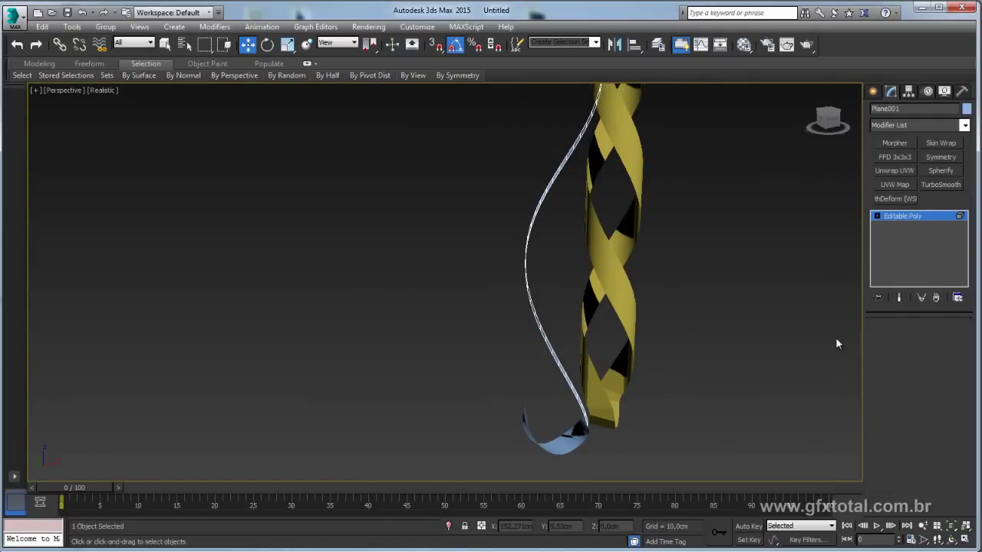
scroll(547, 337, up, 3)
scroll(546, 349, up, 3)
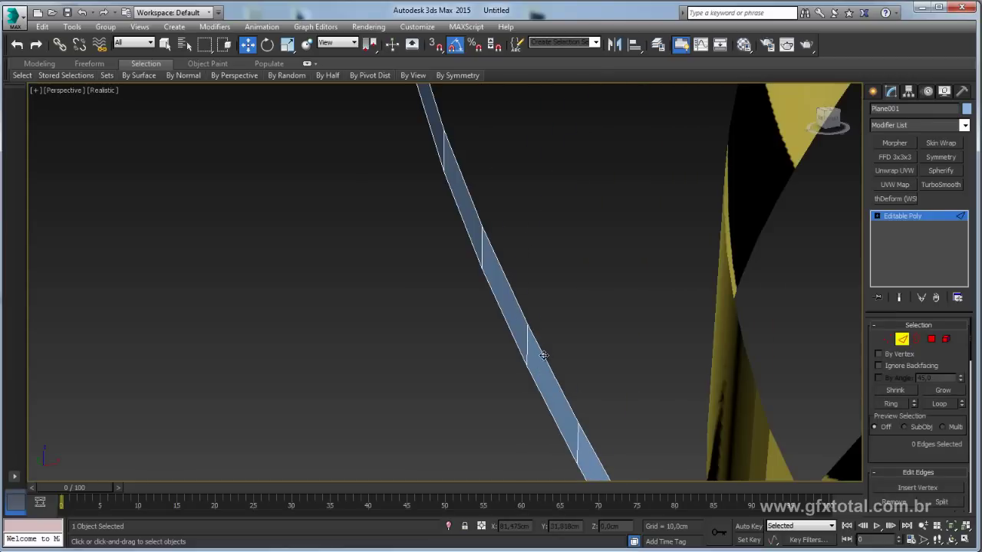
double_click(543, 355)
scroll(548, 358, down, 5)
mouse_move(558, 253)
alt+middle_down()
mouse_move(579, 313)
mouse_move(595, 171)
alt+middle_up()
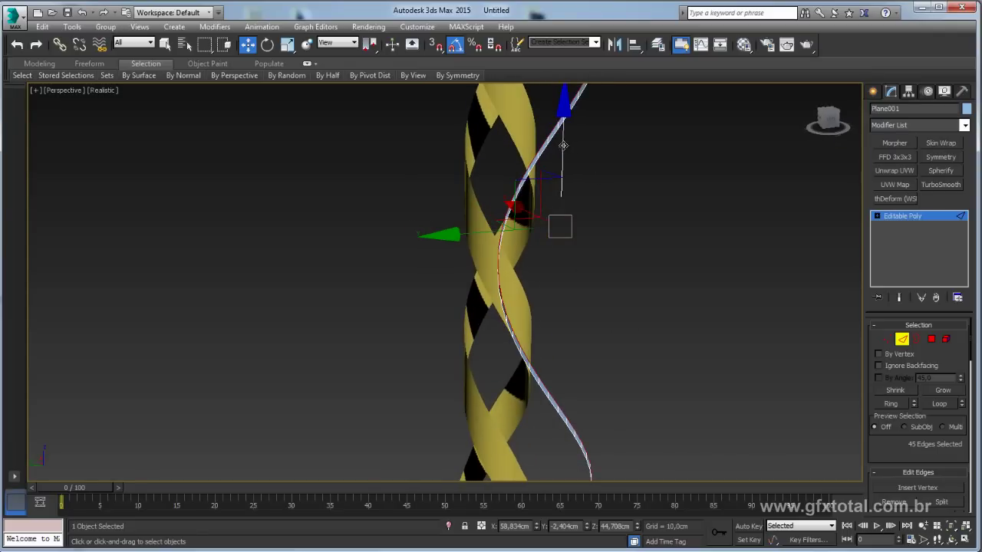
Step: Shift-drag the border edges to extrude a widening band that starts to curl, then exit Edge mode
shift+drag(563, 146, 563, 82)
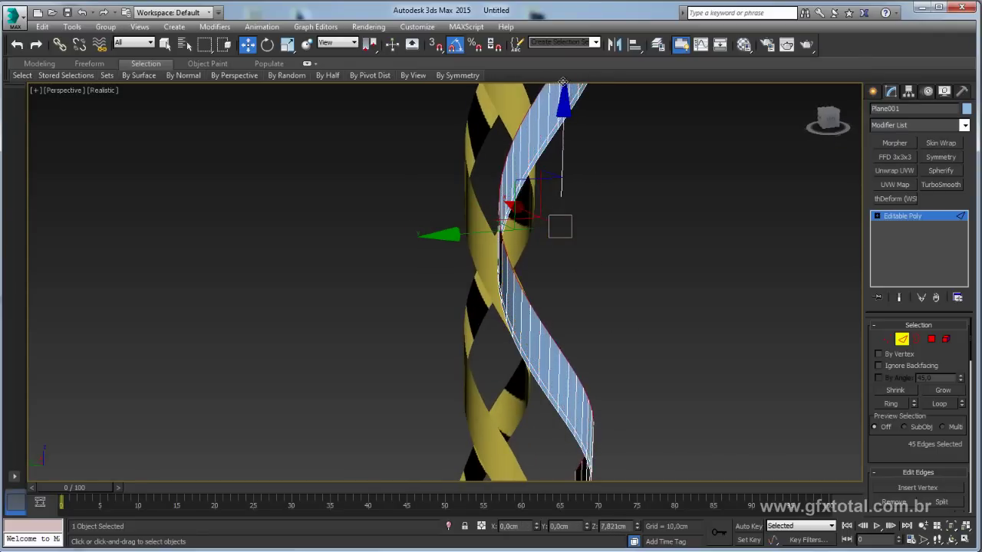
alt+middle_drag(563, 82, 710, 272)
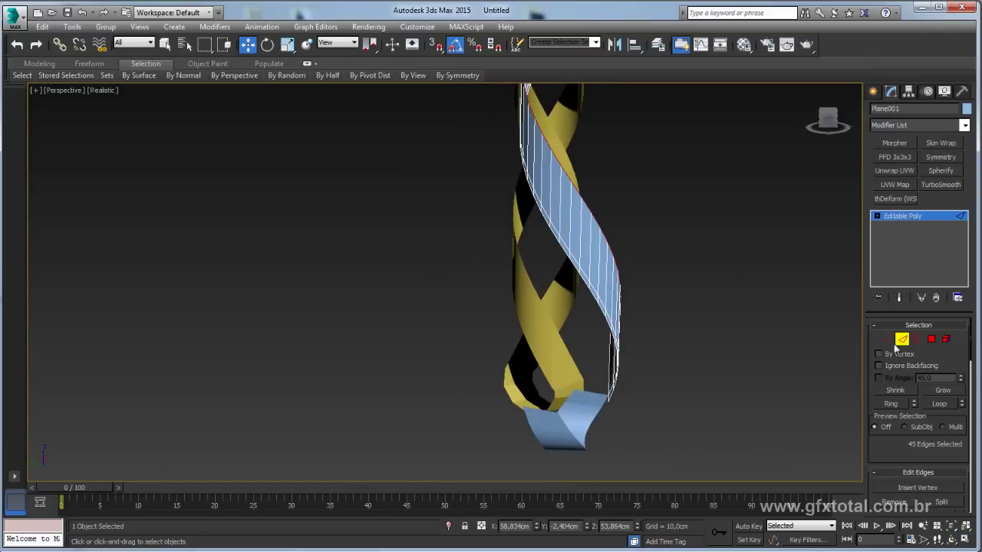
scroll(653, 402, up, 3)
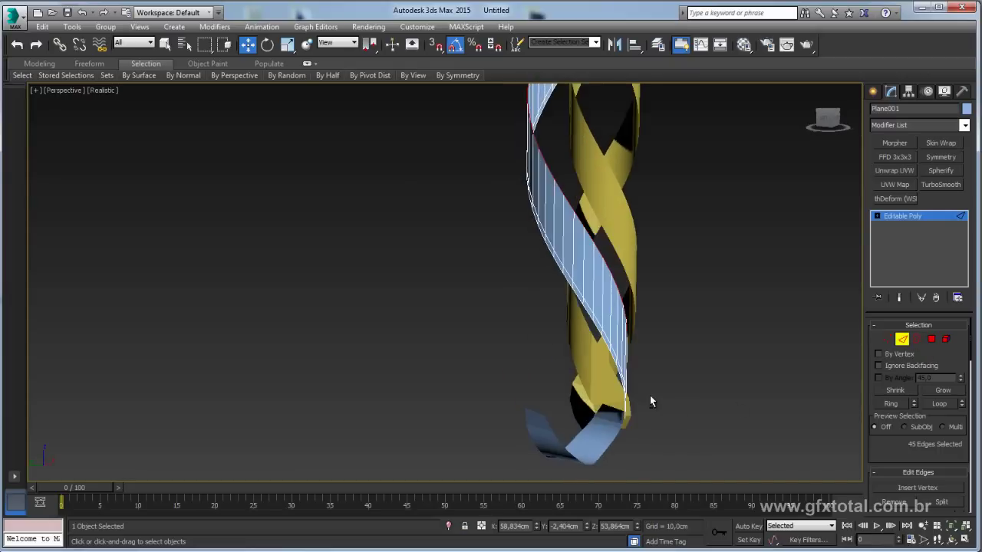
scroll(609, 349, up, 3)
double_click(596, 330)
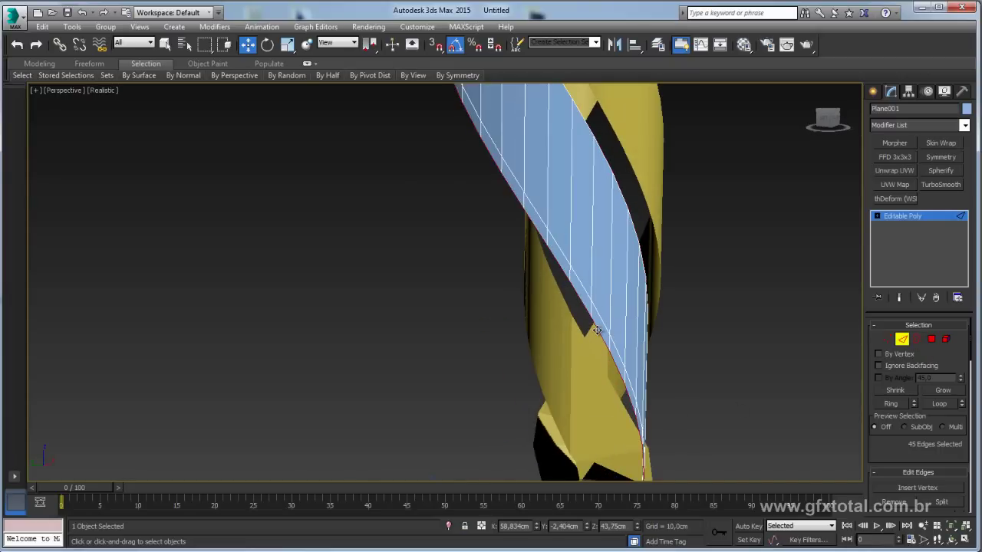
click(596, 330)
scroll(583, 322, down, 3)
scroll(552, 318, down, 2)
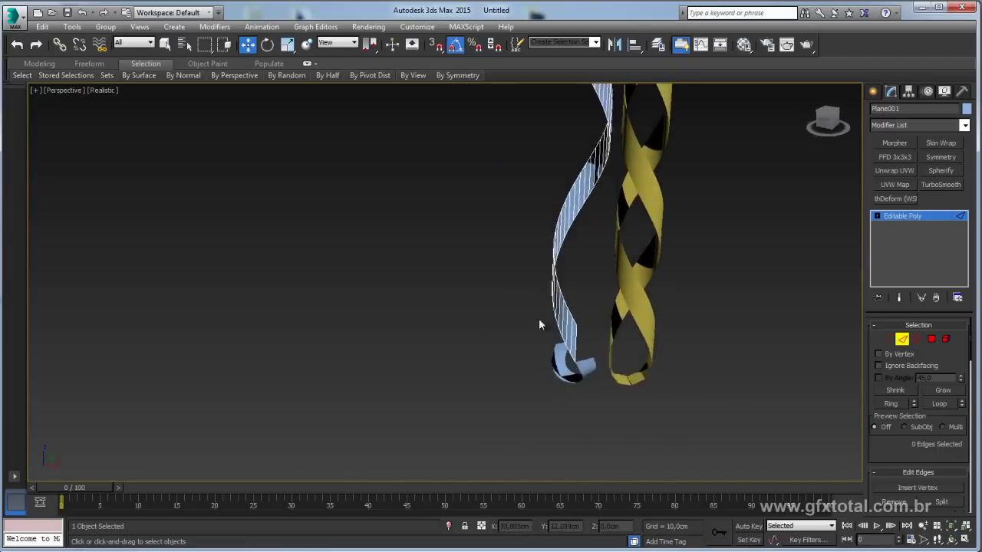
scroll(544, 315, down, 2)
scroll(567, 316, up, 4)
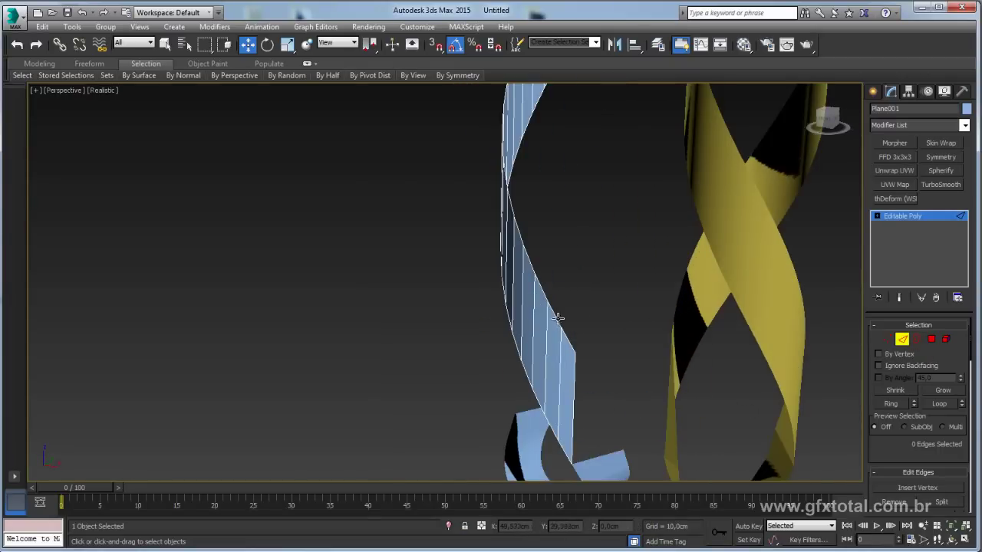
double_click(558, 317)
scroll(556, 322, down, 2)
scroll(553, 292, down, 2)
scroll(546, 200, down, 1)
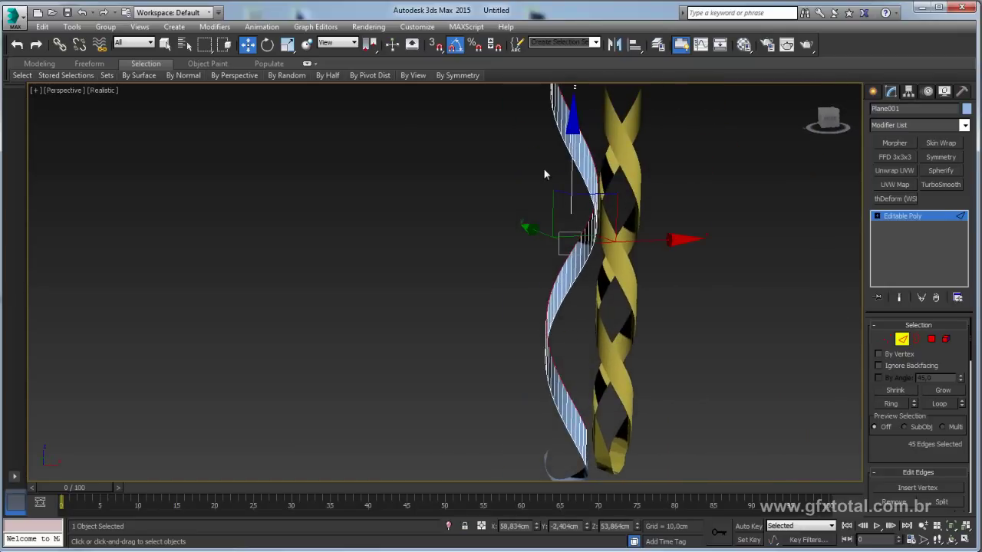
click(901, 215)
Step: Clone the blue strip by rotating a copy -180° about Z
mouse_move(695, 302)
alt+middle_down()
mouse_move(671, 263)
mouse_move(649, 329)
alt+middle_up()
key(e)
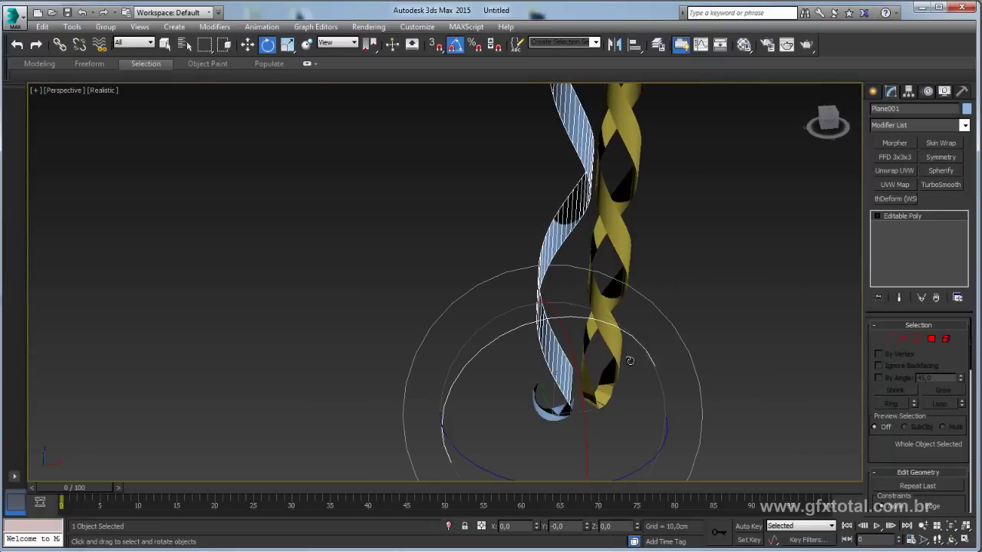
shift+drag(554, 420, 444, 418)
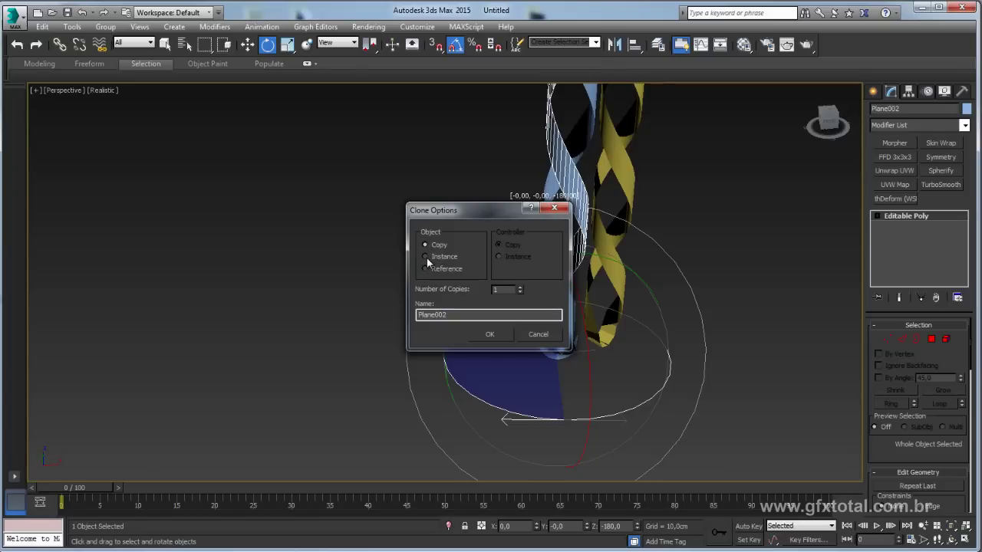
click(492, 335)
Step: Select the bottom piece Object001 and turn it about its vertical axis
mouse_move(509, 356)
alt+middle_down()
mouse_move(633, 344)
mouse_move(660, 355)
mouse_move(603, 316)
alt+middle_up()
scroll(659, 354, down, 2)
scroll(636, 339, up, 2)
scroll(638, 329, up, 2)
scroll(633, 351, down, 2)
click(602, 318)
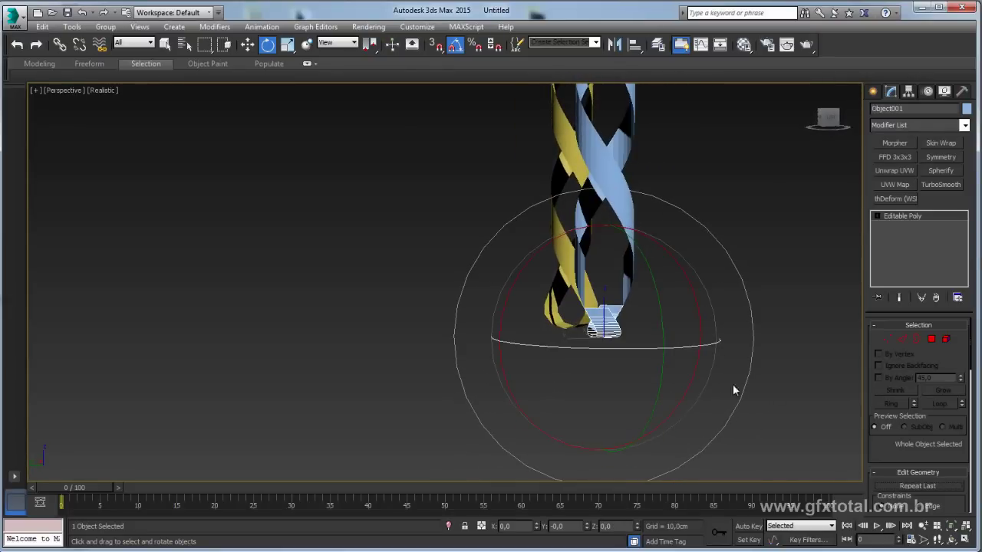
drag(732, 390, 372, 408)
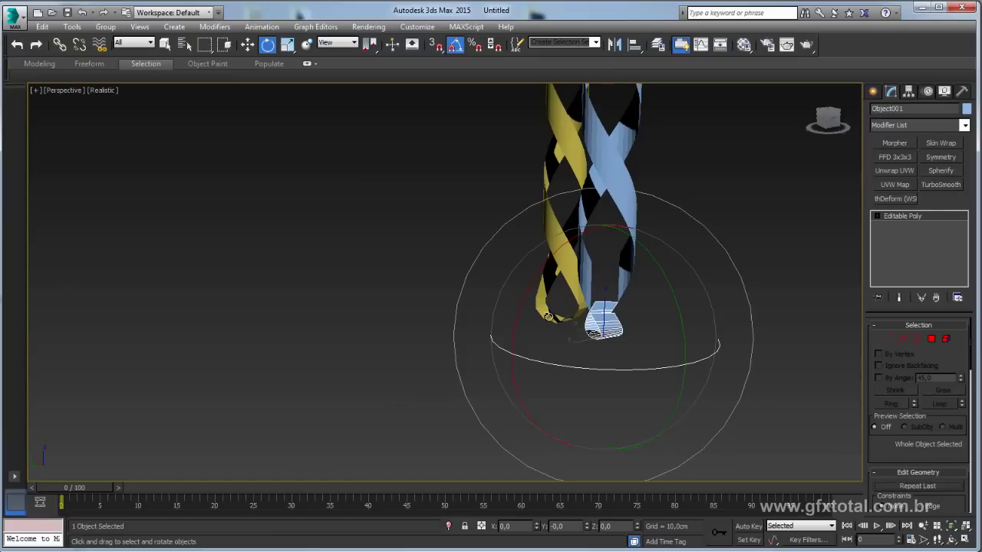
Step: Compare the bottom loop piece against the twisted-leg table reference photo
click(548, 316)
scroll(537, 253, up, 3)
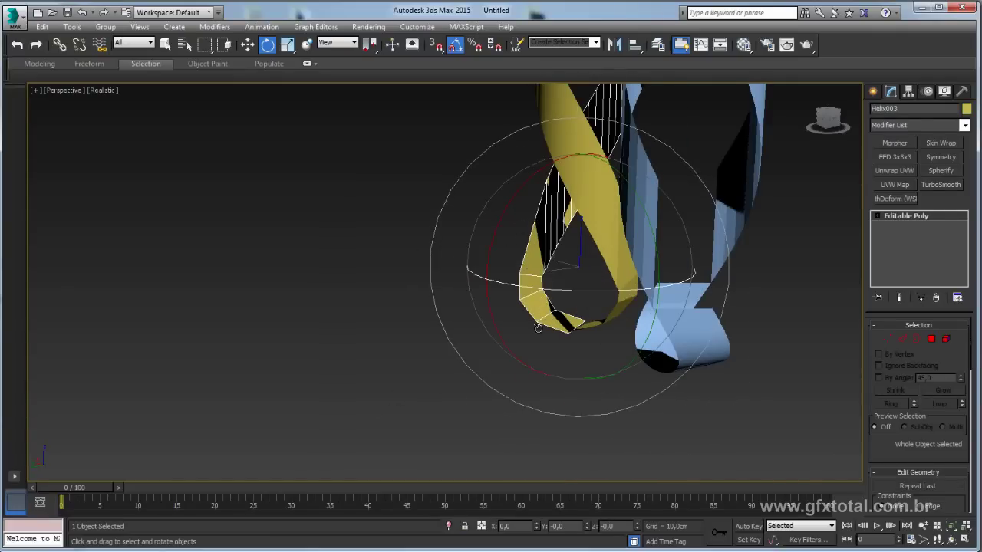
click(694, 339)
mouse_move(694, 339)
alt+middle_down()
mouse_move(694, 356)
mouse_move(730, 357)
mouse_move(613, 391)
mouse_move(659, 360)
mouse_move(647, 363)
alt+middle_up()
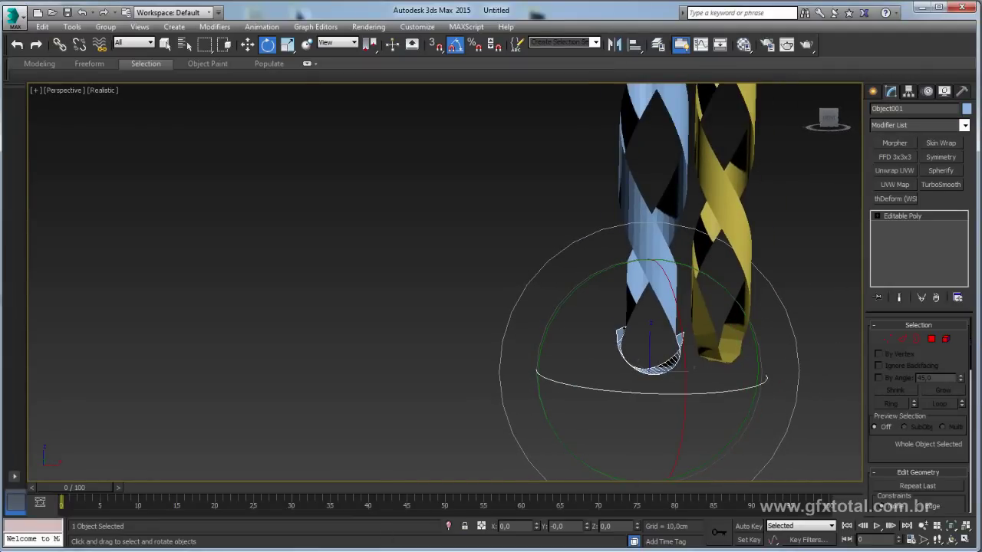
key(alt+Tab)
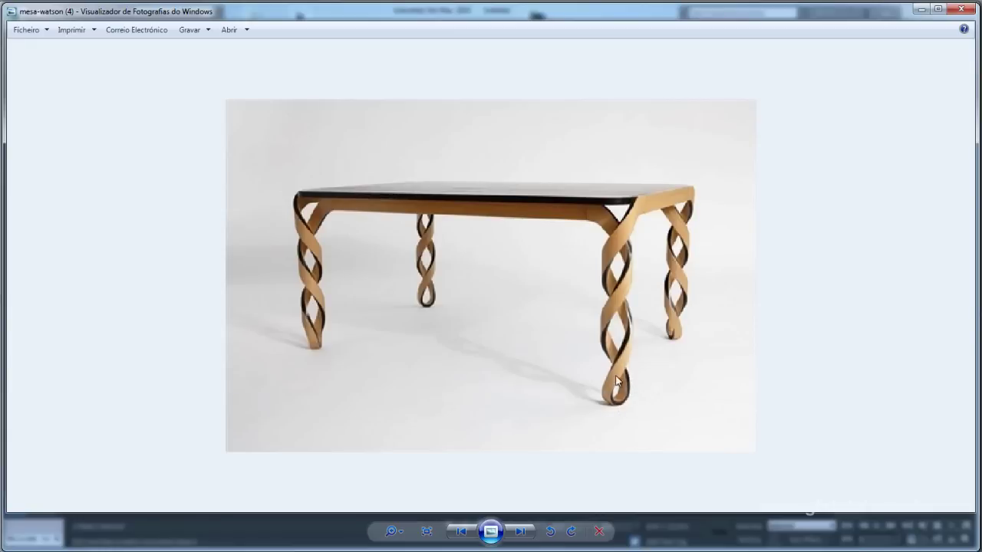
click(921, 9)
mouse_move(675, 374)
alt+middle_down()
mouse_move(652, 373)
mouse_move(681, 366)
alt+middle_up()
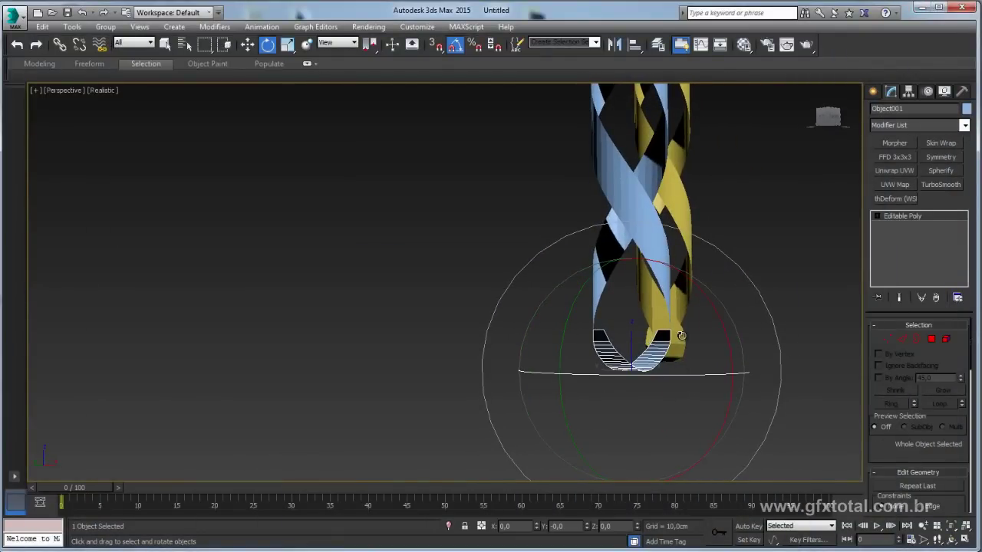
Step: Scale the curl piece vertically to about 152%
key(r)
drag(640, 362, 640, 402)
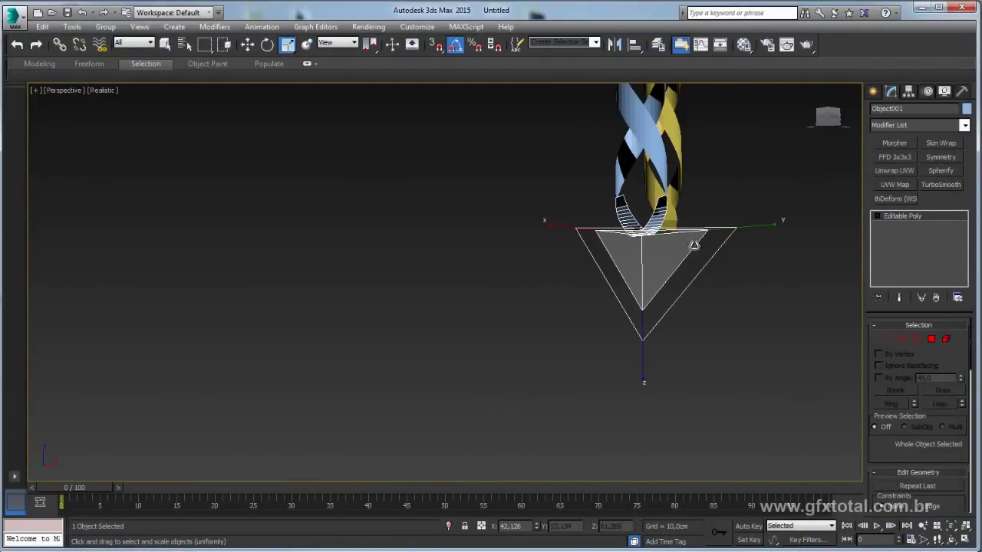
alt+middle_drag(692, 246, 642, 240)
scroll(642, 270, up, 3)
Step: Move the loop piece down along Z beneath the twisted strips
key(w)
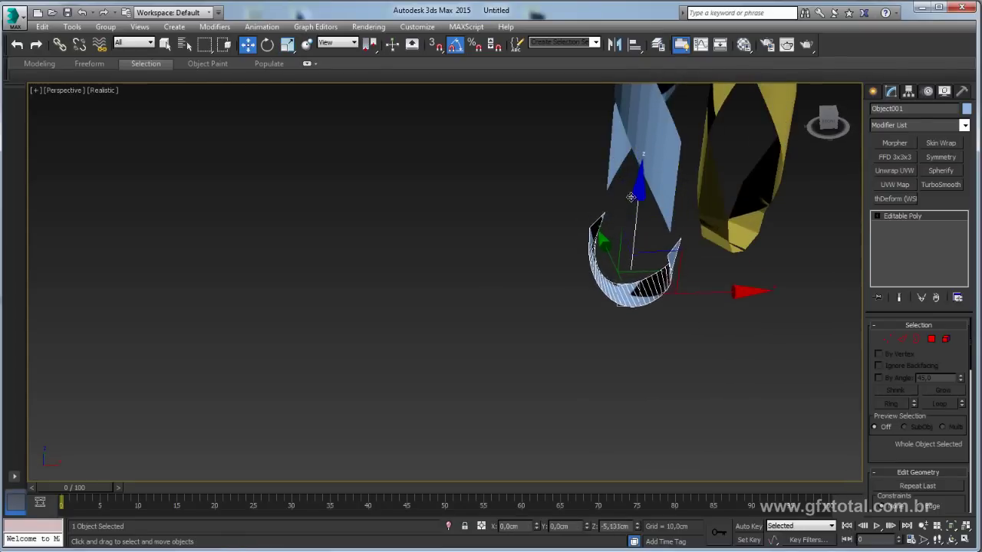
mouse_move(633, 186)
alt+middle_down()
mouse_move(618, 207)
mouse_move(635, 184)
alt+middle_up()
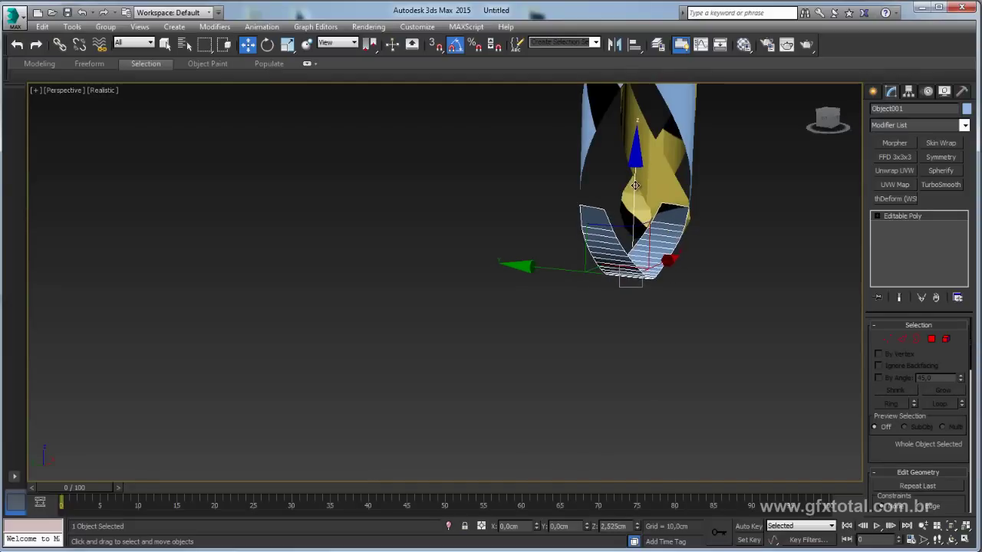
drag(635, 184, 632, 205)
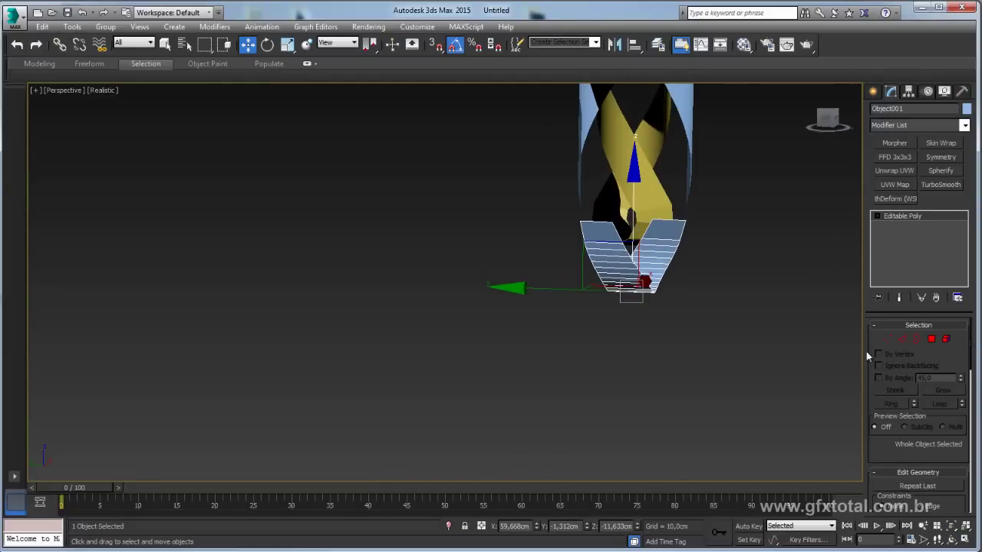
Step: Select the loop's two top edges and rotate them slightly about a different pivot centre
click(902, 339)
click(635, 219)
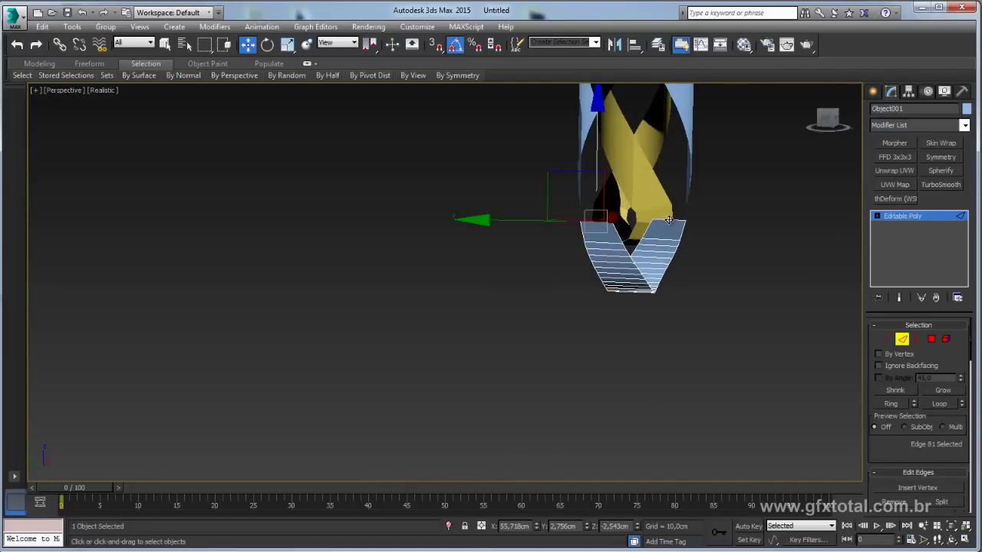
click(615, 149)
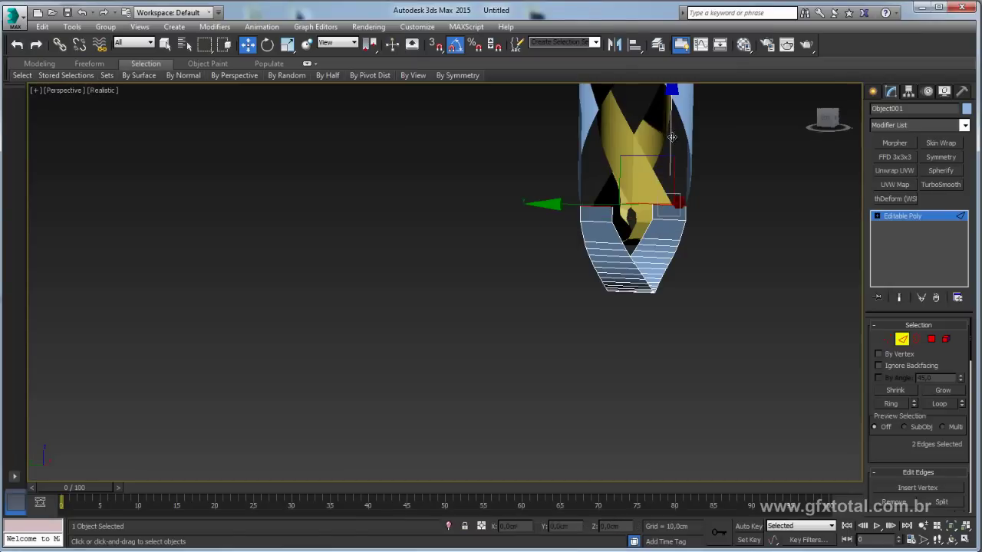
mouse_move(669, 148)
alt+middle_down()
mouse_move(724, 176)
mouse_move(635, 220)
alt+middle_up()
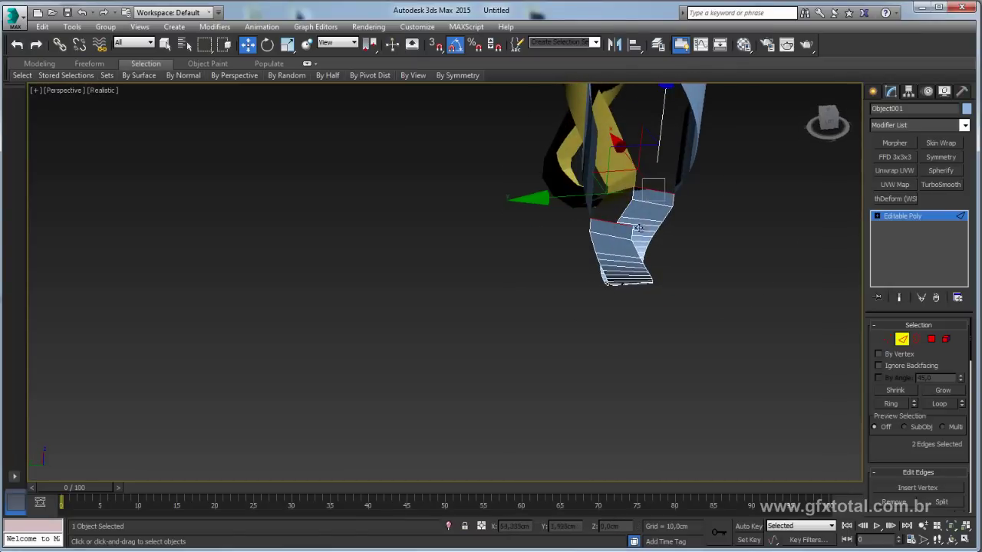
key(e)
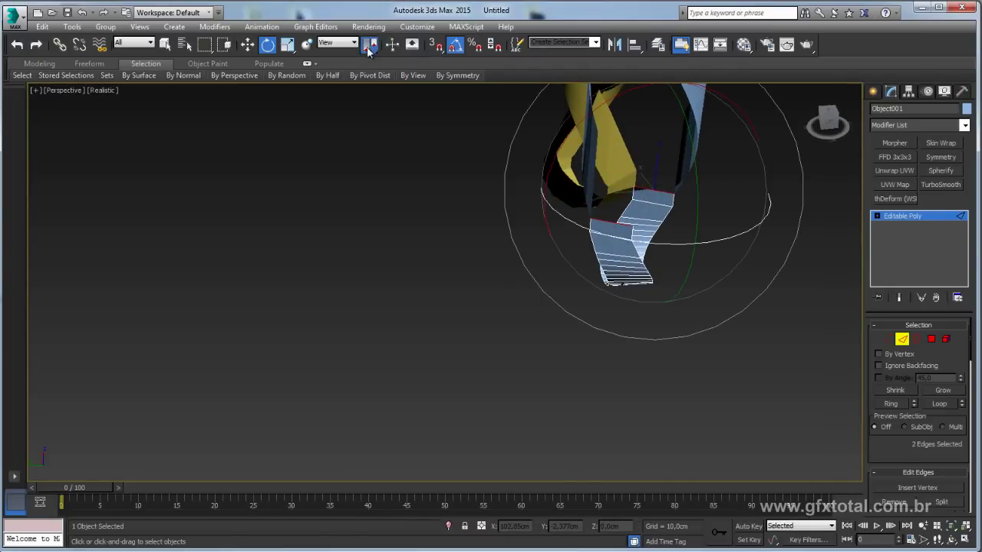
drag(369, 48, 371, 94)
middle_drag(671, 253, 645, 310)
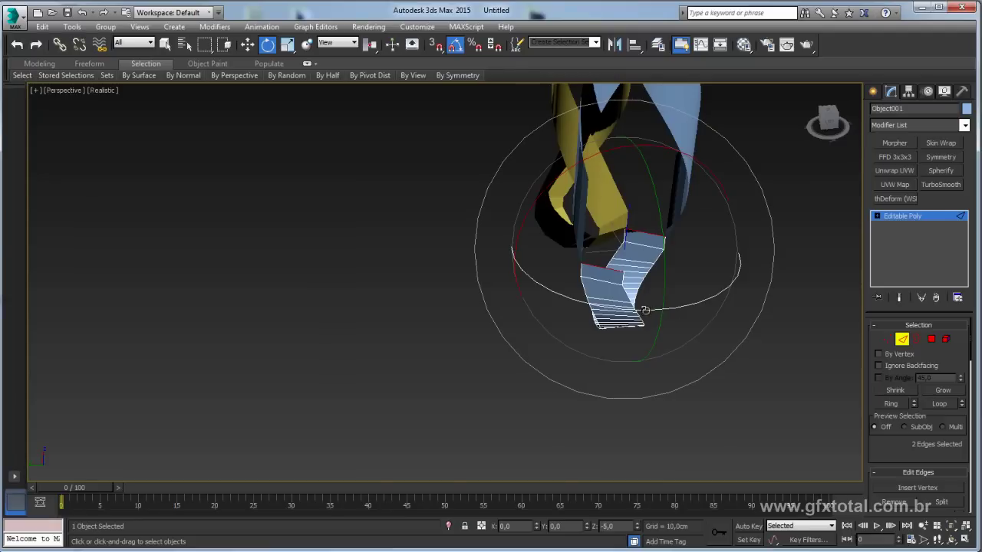
drag(644, 310, 663, 299)
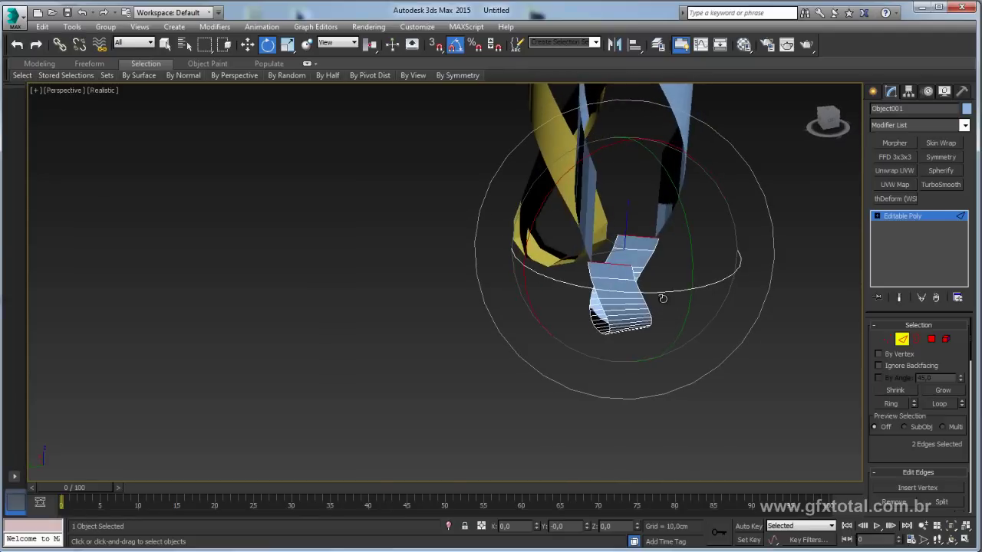
Step: Rotate the whole loop piece to twist it into place under the blue strip
click(902, 217)
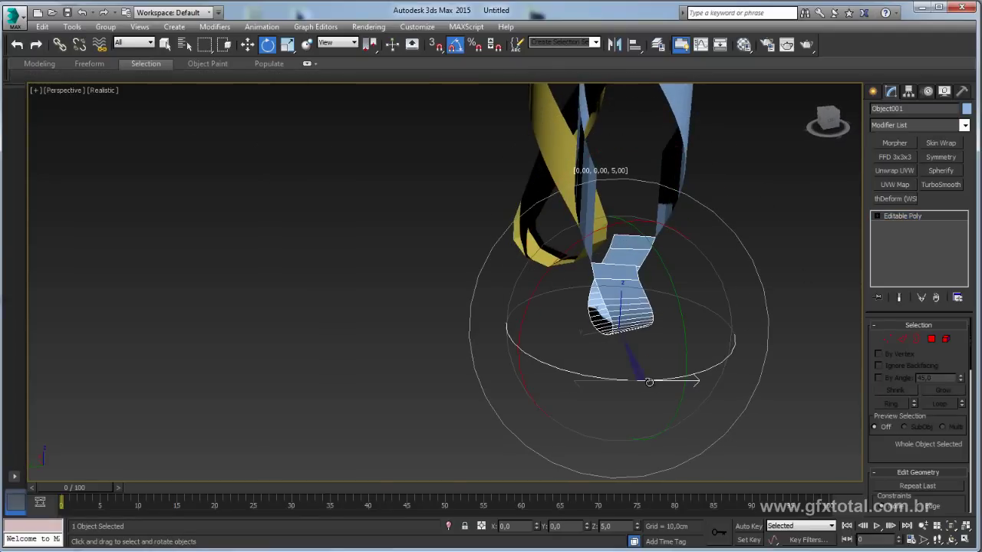
drag(649, 381, 681, 325)
alt+middle_drag(774, 232, 588, 273)
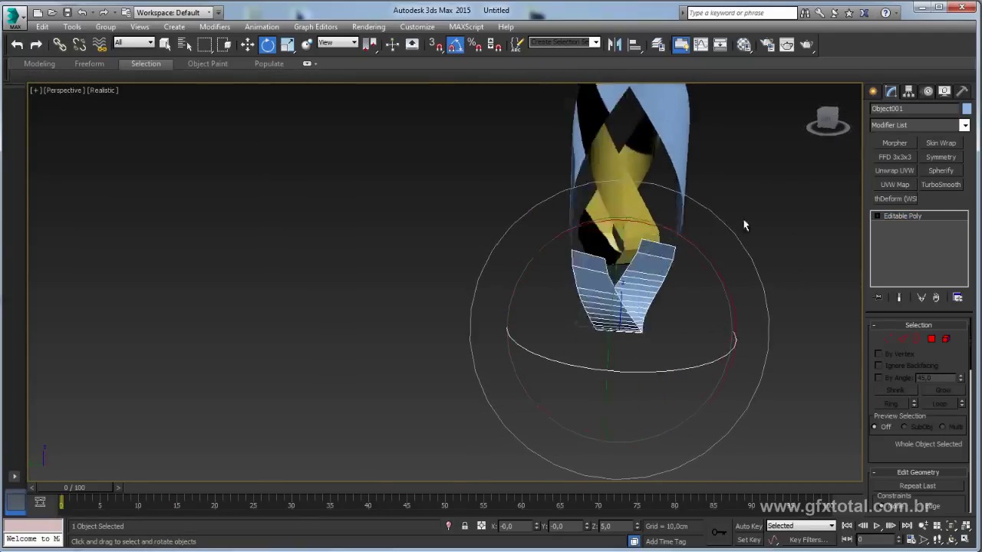
drag(588, 273, 784, 215)
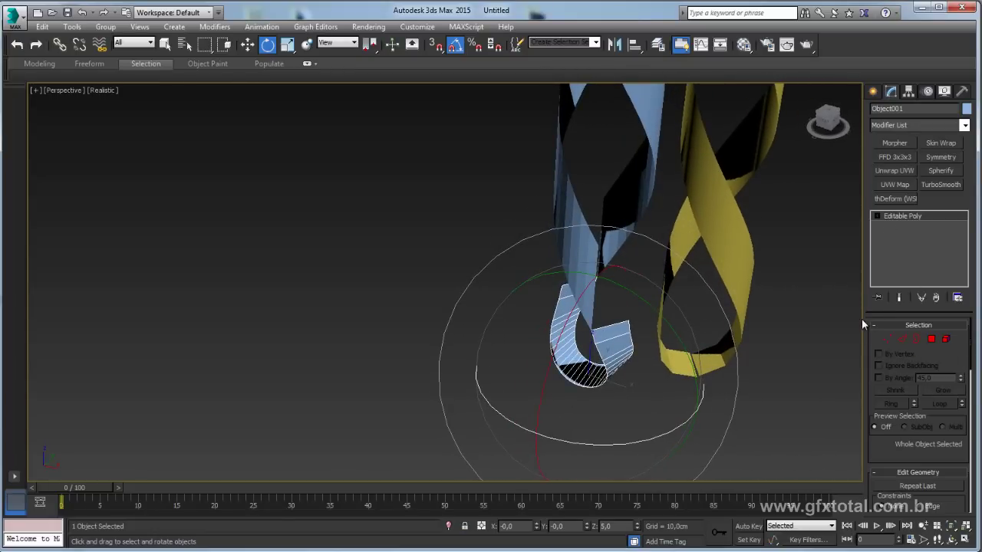
Step: Attach the blue ribbon to the loop as a single object
drag(862, 319, 827, 321)
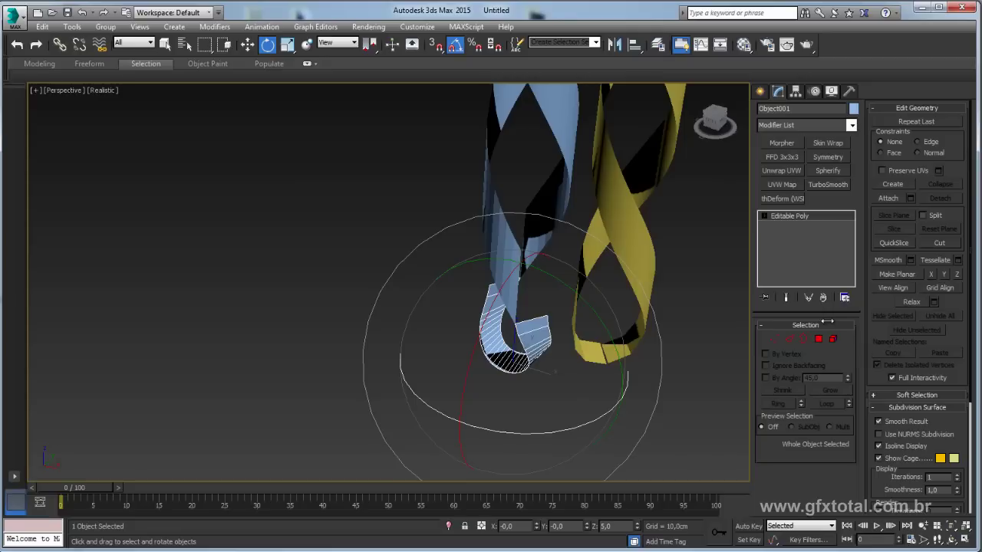
click(892, 198)
key(w)
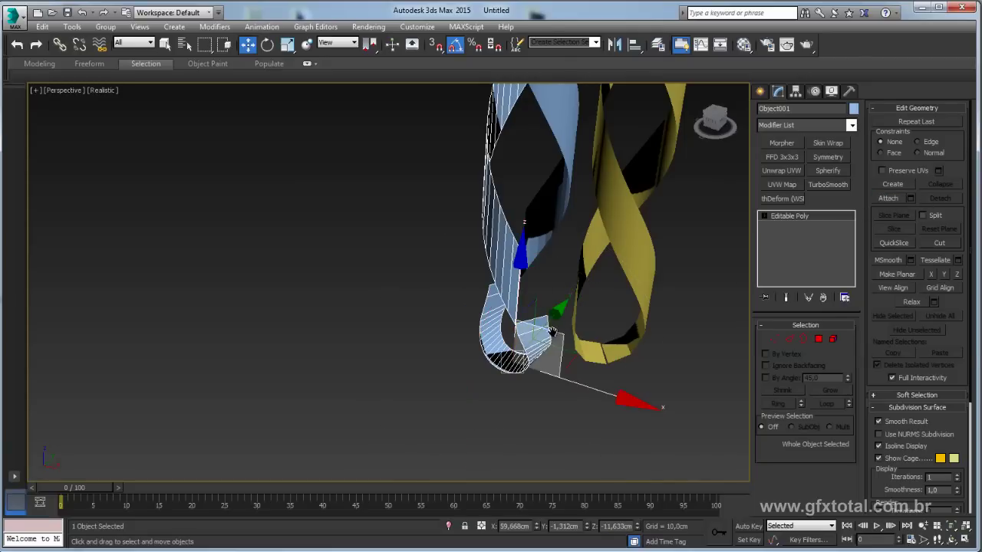
Step: In Vertex mode, select the pair of vertices to be merged at the joint
scroll(491, 307, up, 2)
scroll(449, 307, up, 2)
scroll(448, 307, up, 2)
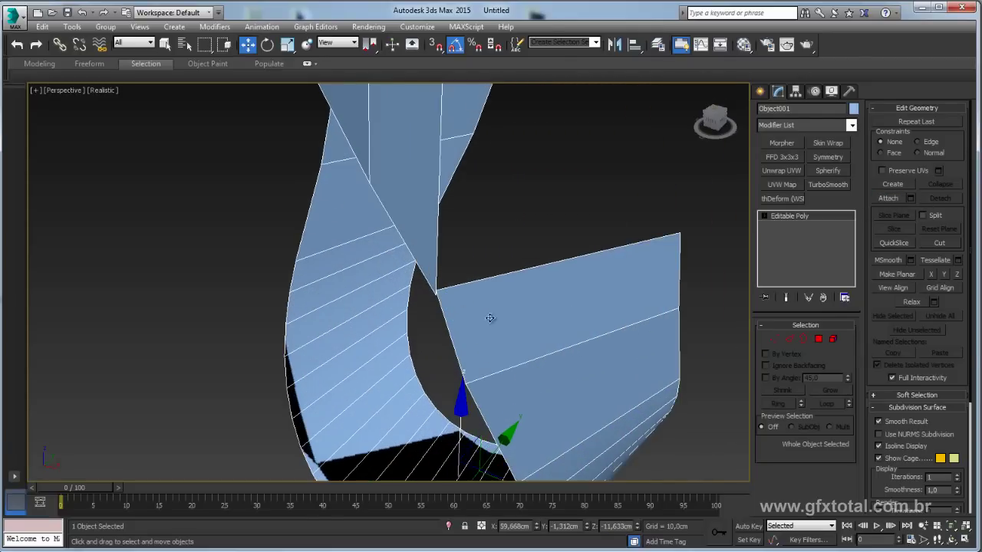
click(775, 338)
drag(470, 277, 436, 299)
Step: Collapse both vertex pairs, welding the loop's corners to the strip's ends
alt+middle_drag(537, 299, 606, 301)
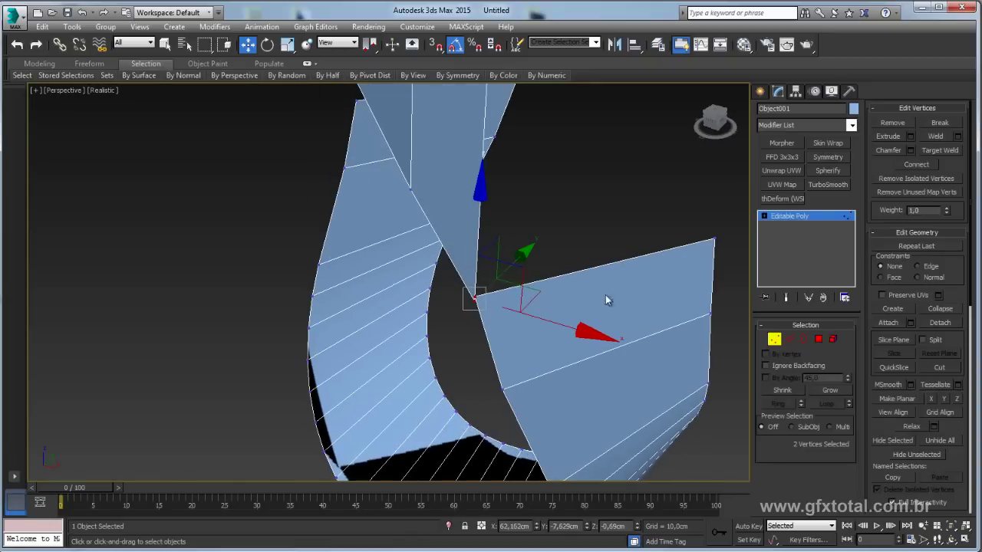
click(941, 308)
mouse_move(572, 278)
alt+middle_down()
mouse_move(486, 266)
mouse_move(308, 266)
mouse_move(395, 349)
alt+middle_up()
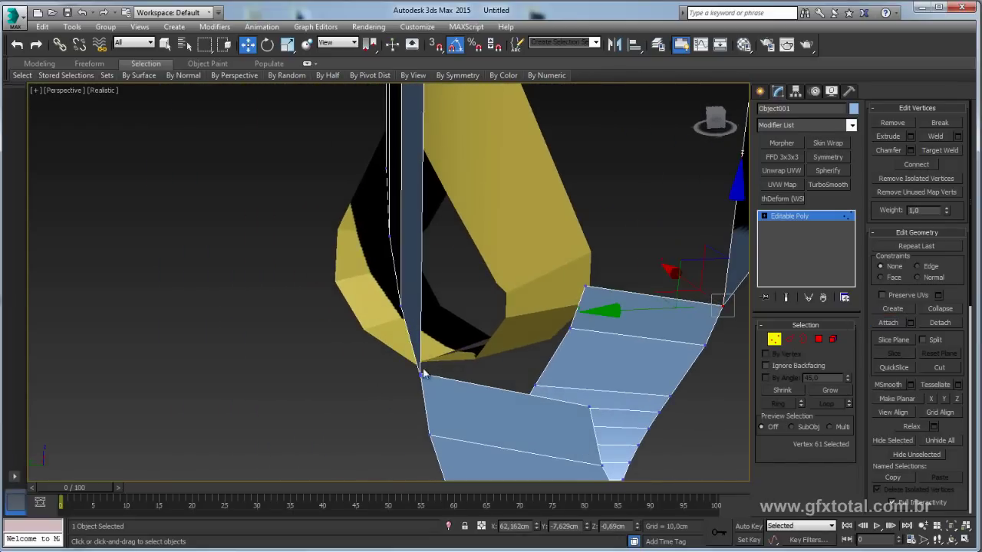
alt+middle_drag(404, 374, 377, 355)
drag(378, 356, 422, 392)
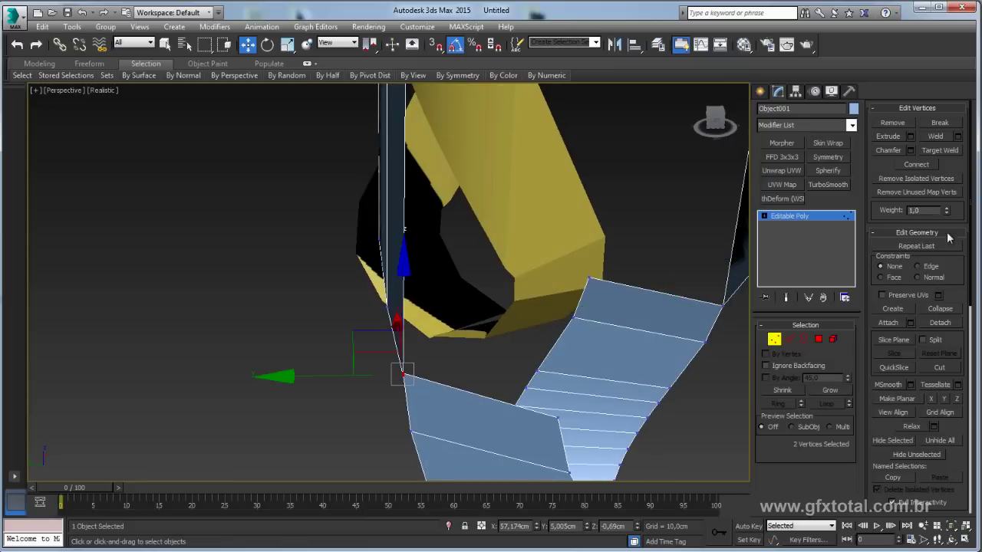
click(939, 309)
Step: Bridge the strip's vertical open edge to the loop's facing edge with a new face
alt+middle_drag(586, 379, 607, 321)
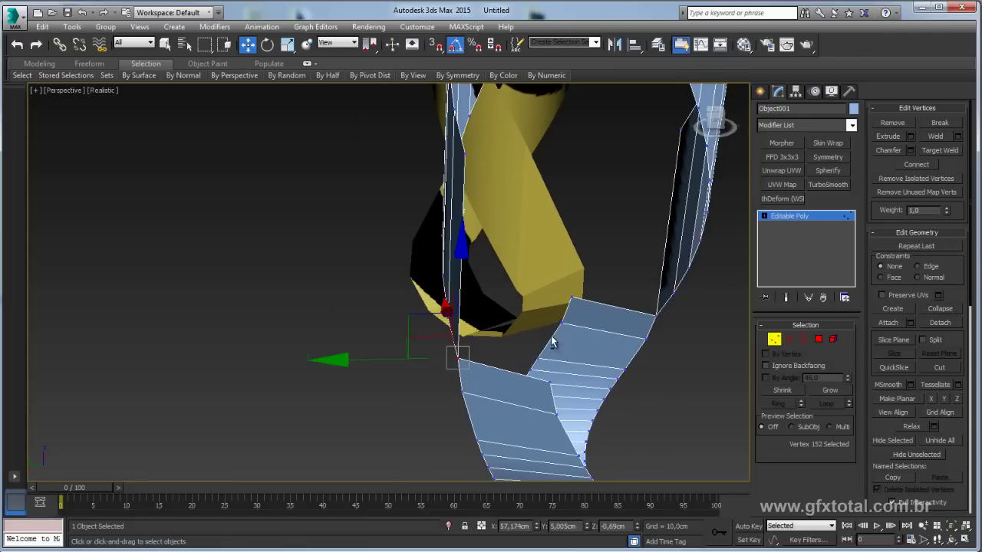
click(788, 340)
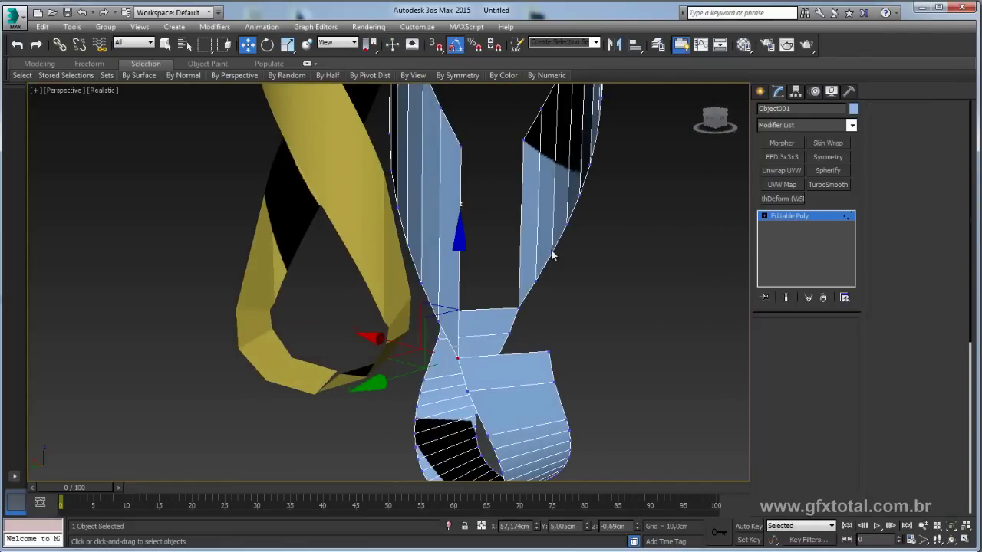
click(458, 247)
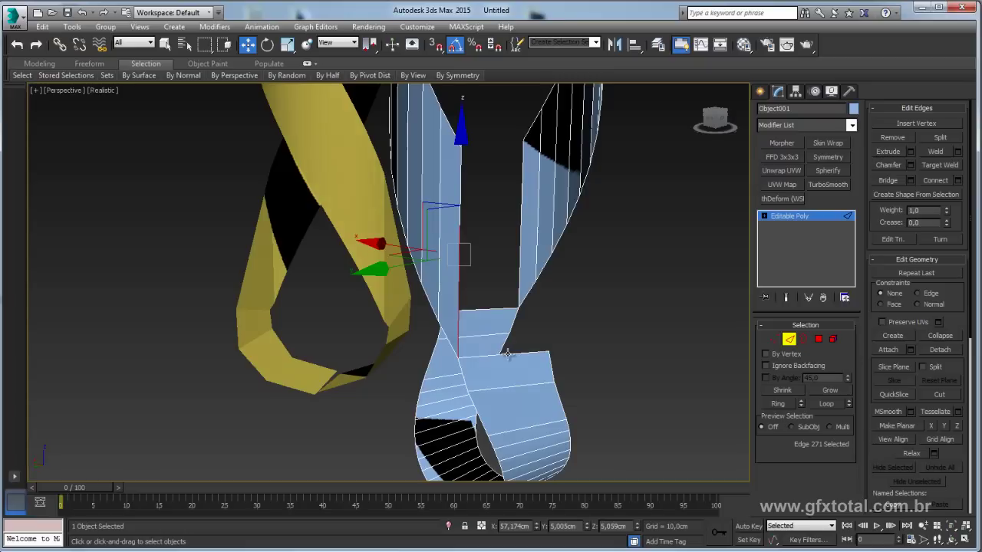
ctrl+click(507, 354)
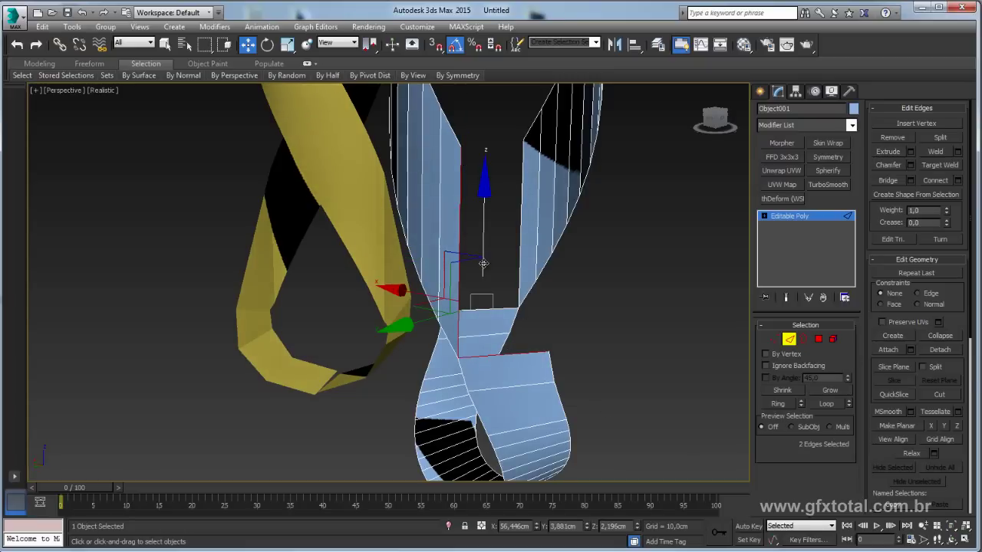
click(890, 180)
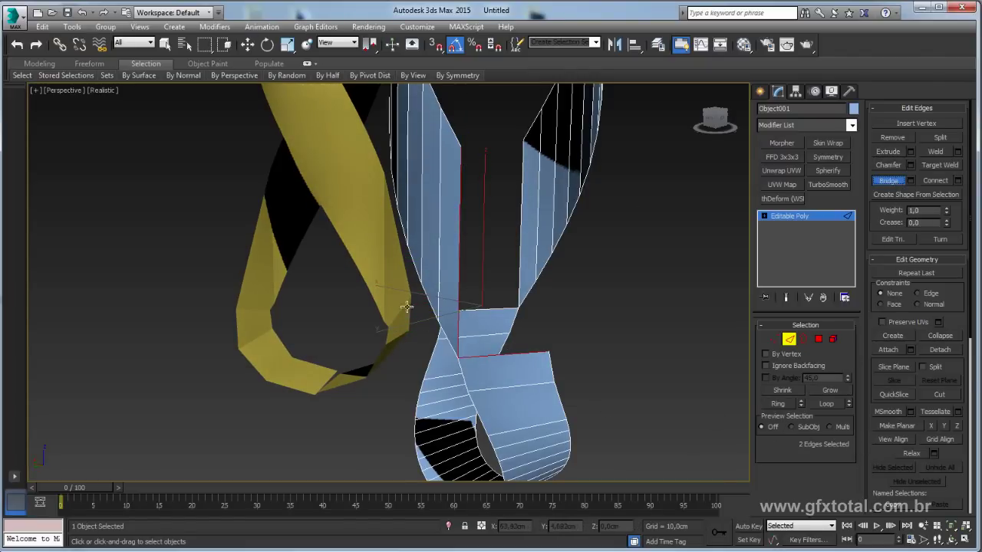
key(w)
scroll(499, 347, up, 3)
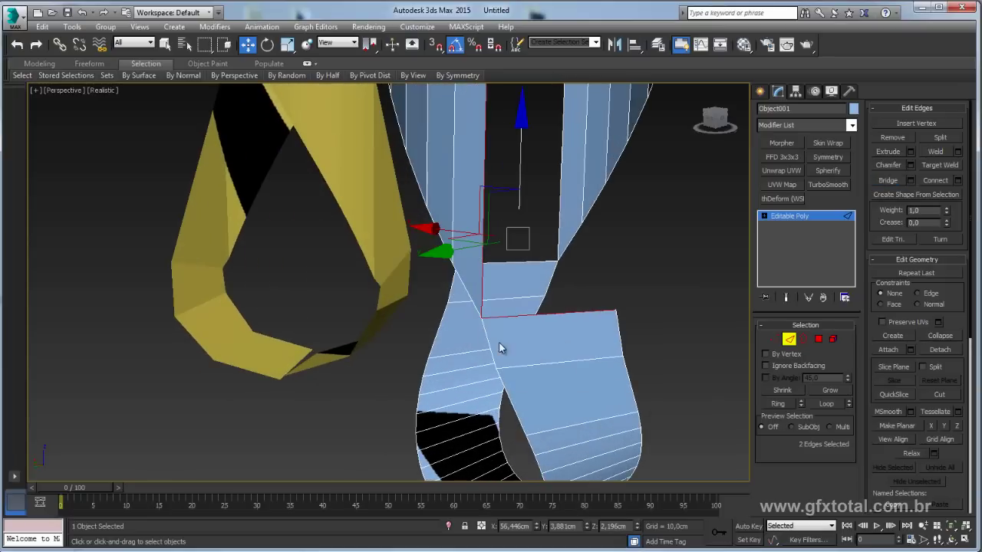
click(773, 341)
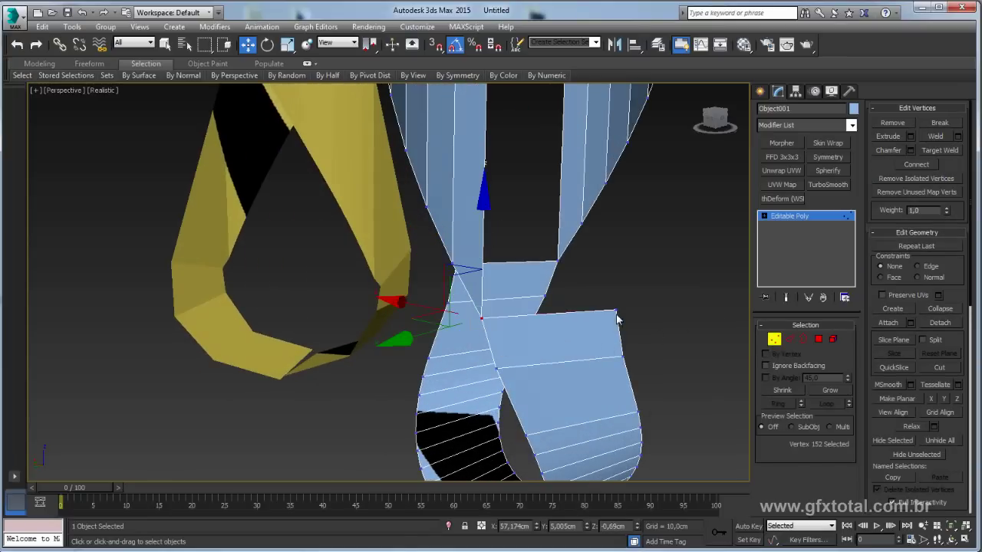
Step: Cut an edge across the joining face and delete the selected polygons
click(616, 311)
right_click(606, 318)
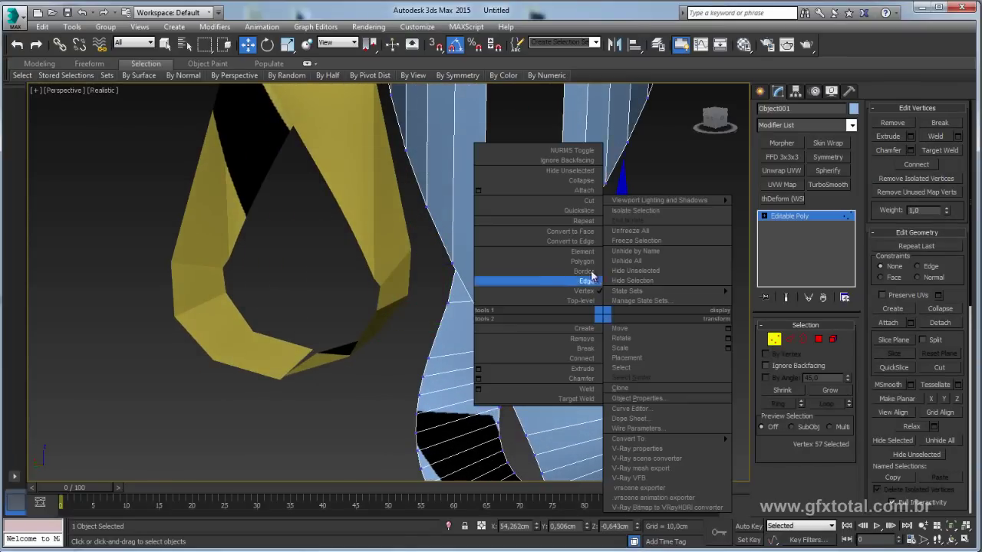
click(576, 205)
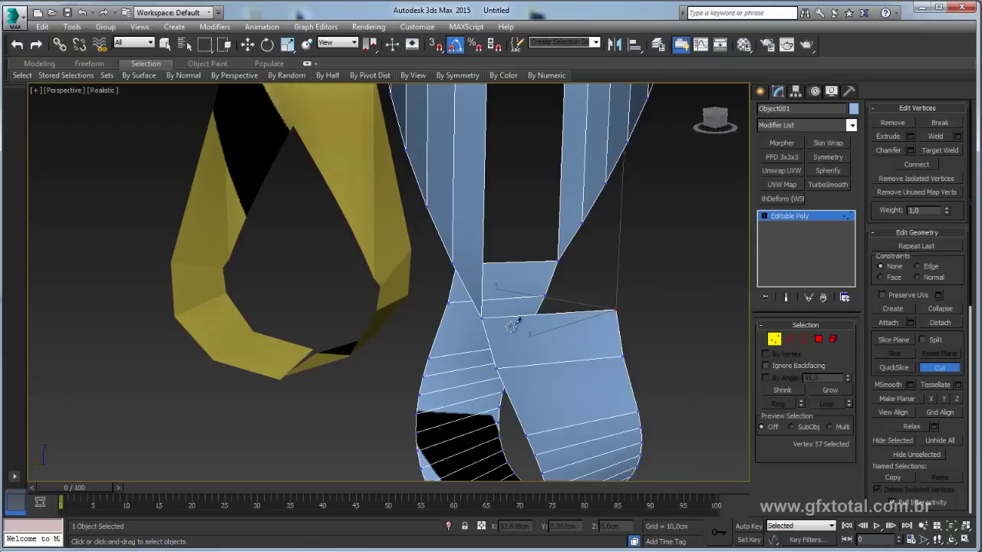
click(481, 318)
right_click(484, 338)
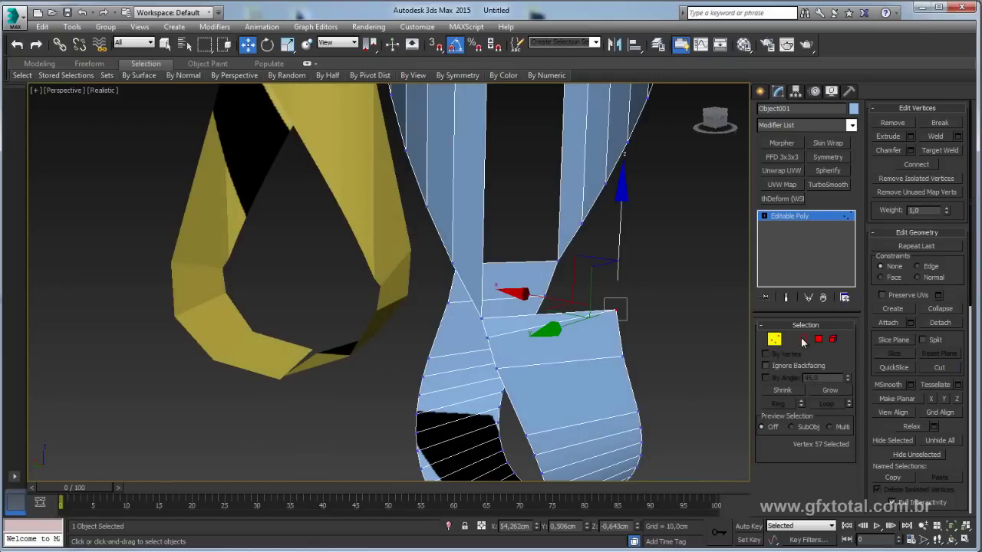
key(4)
key(Delete)
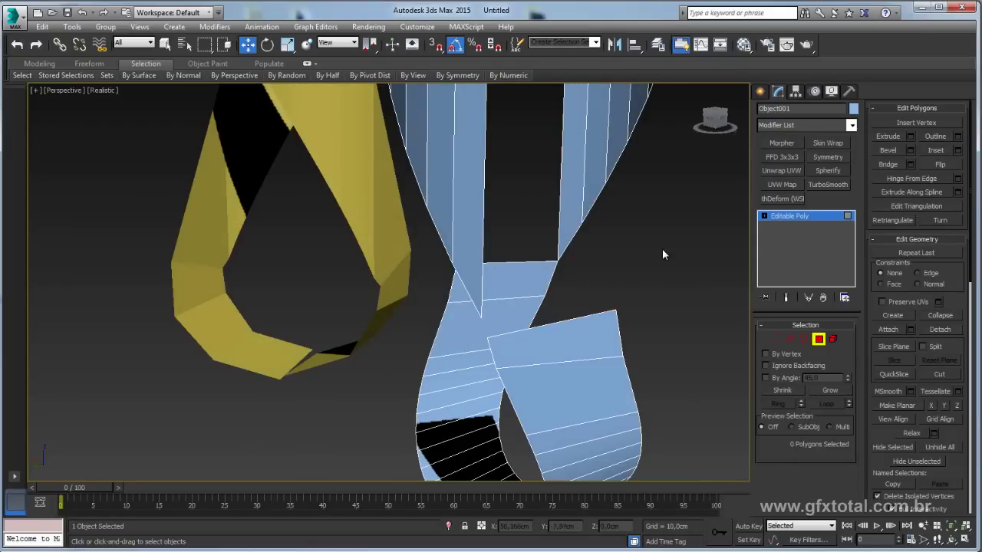
Step: Cut a new edge across the blue strip from its corner, just above the loop
click(790, 339)
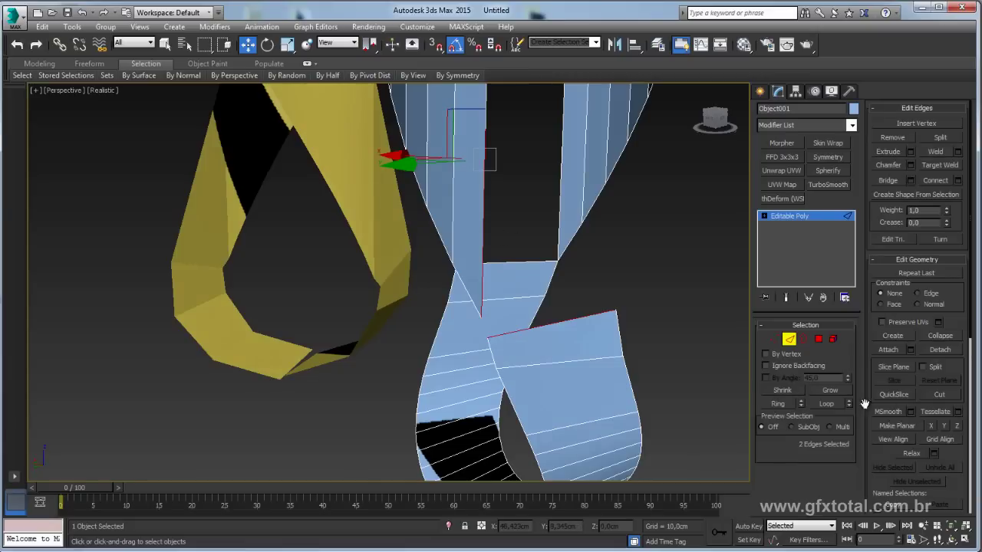
scroll(460, 284, down, 2)
mouse_move(675, 288)
alt+middle_down()
mouse_move(521, 298)
mouse_move(574, 313)
alt+middle_up()
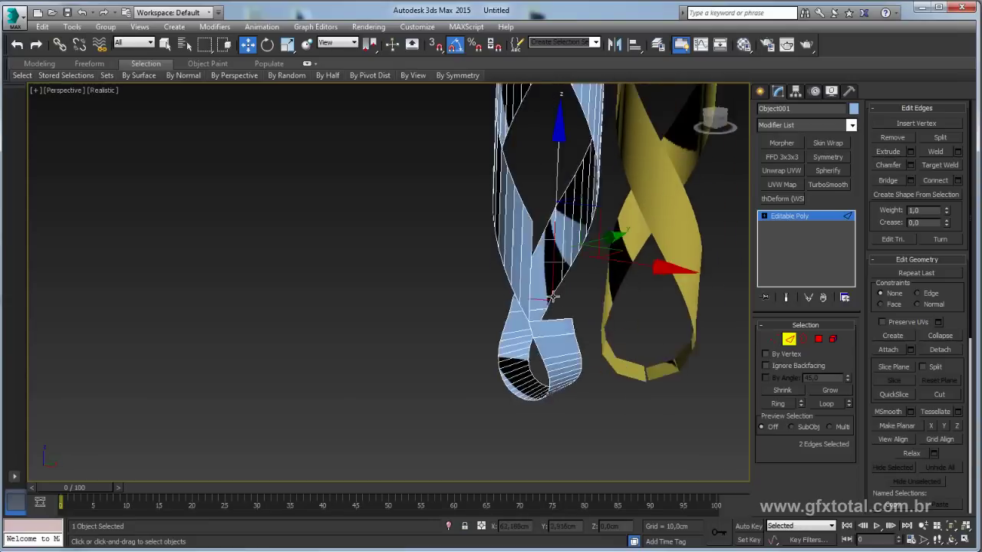
scroll(536, 315, up, 3)
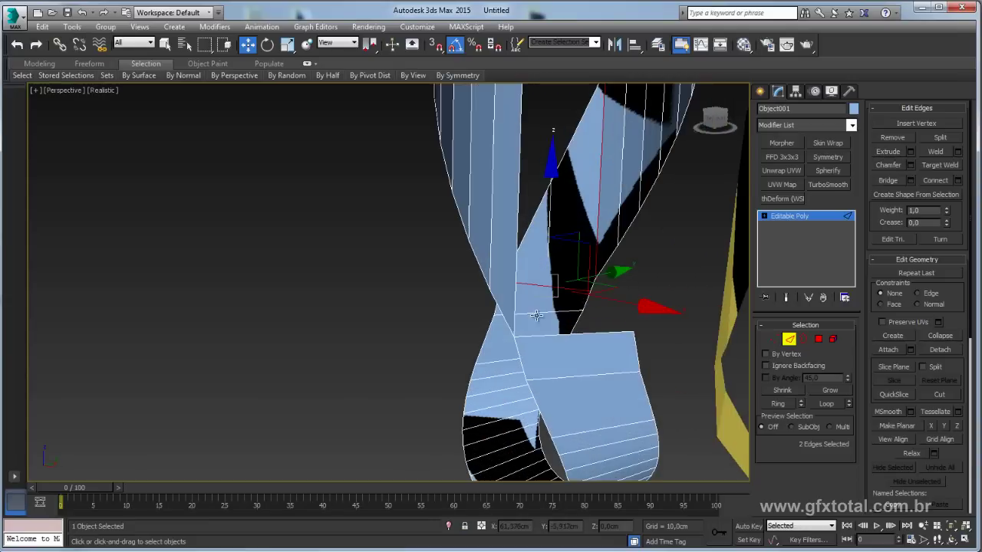
right_click(620, 348)
right_click(593, 223)
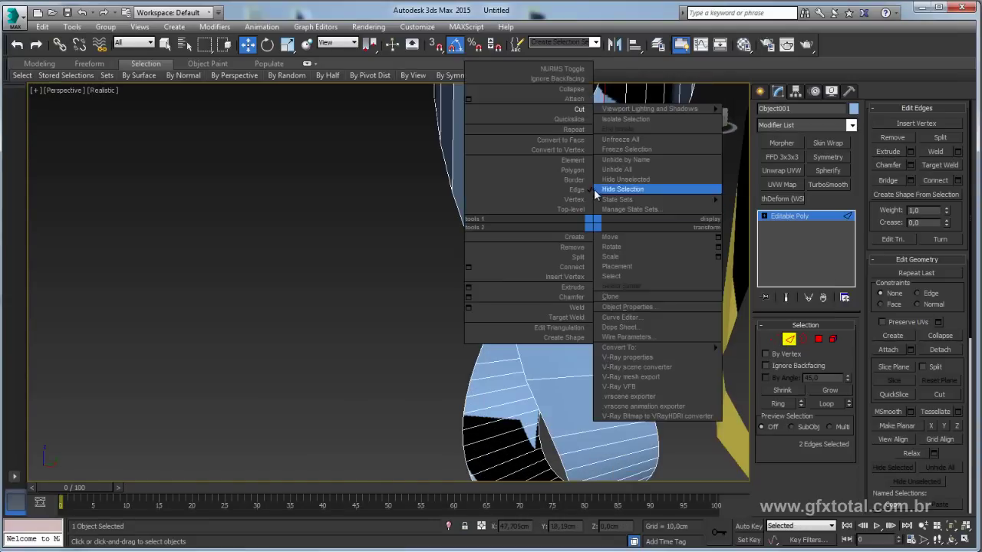
click(579, 109)
click(634, 330)
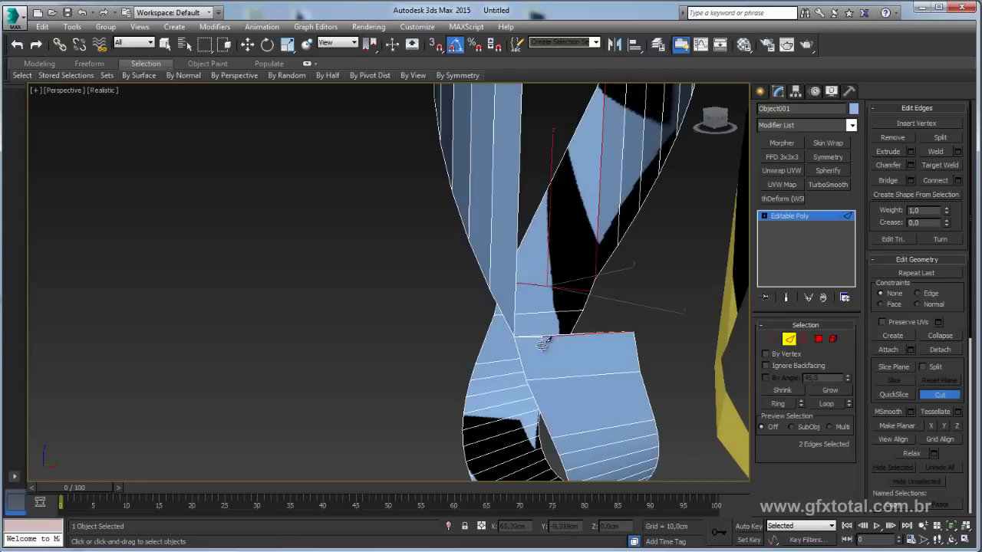
click(516, 356)
right_click(517, 356)
right_click(516, 356)
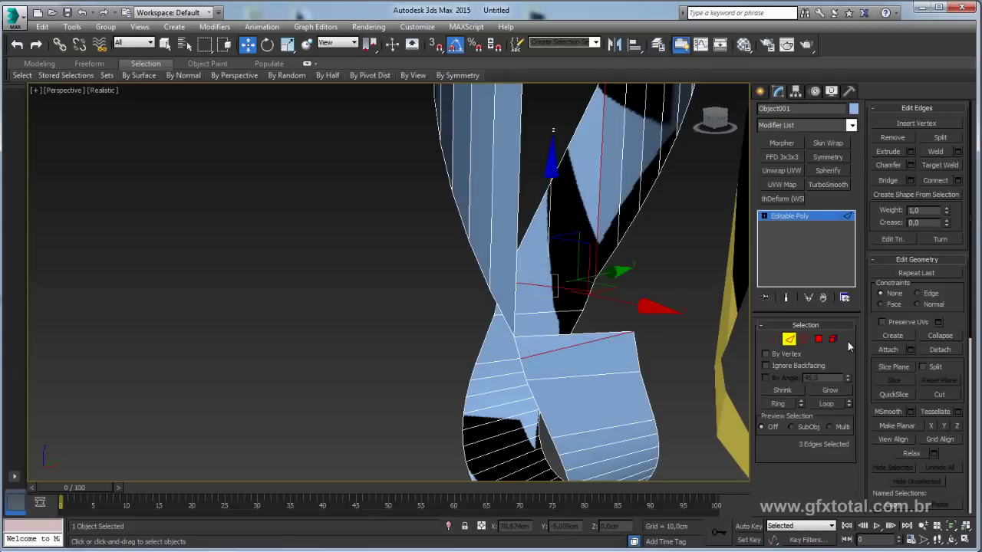
Step: In Vertex mode, pull a vertex of the cut area outward
click(818, 339)
scroll(604, 330, up, 2)
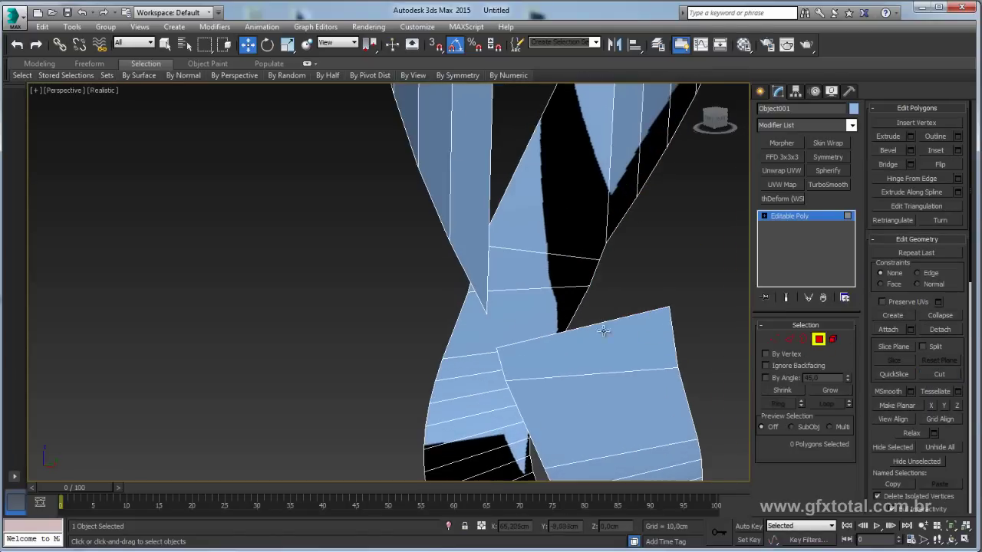
click(774, 338)
drag(672, 308, 696, 278)
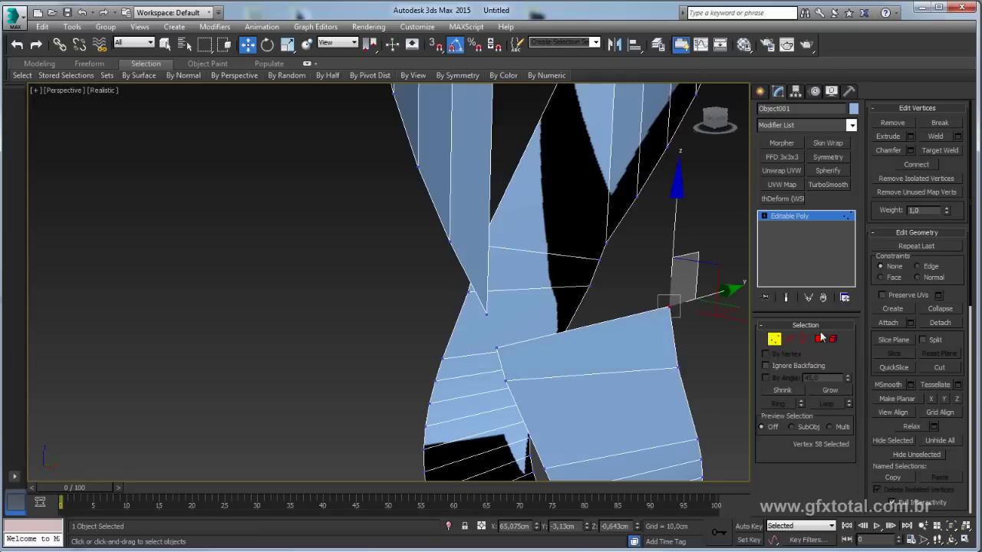
Step: Undo the vertex stretch and the step before it
click(764, 325)
key(ctrl+z)
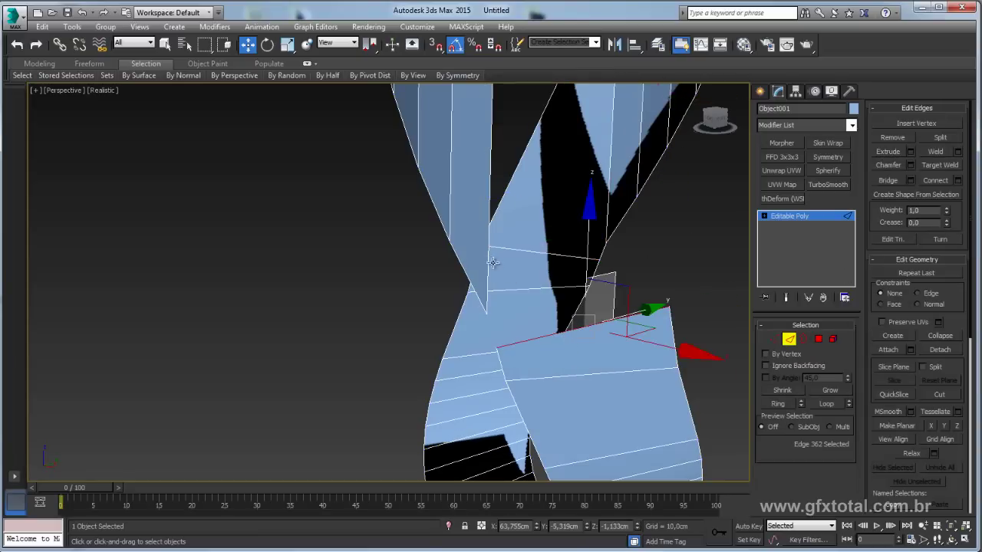
key(ctrl+z)
scroll(670, 253, down, 2)
scroll(564, 306, down, 3)
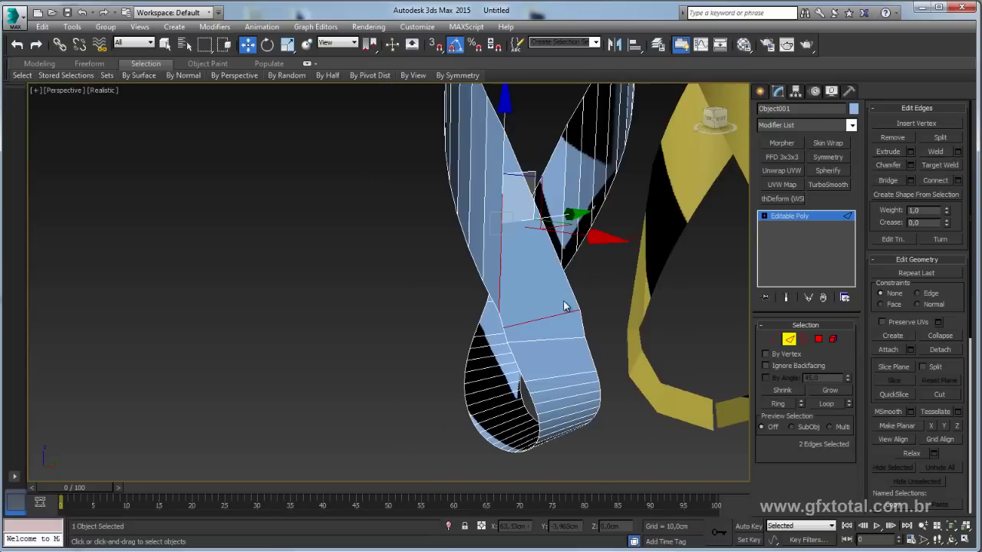
mouse_move(547, 309)
alt+middle_down()
mouse_move(640, 296)
mouse_move(644, 253)
mouse_move(515, 285)
mouse_move(504, 304)
mouse_move(536, 286)
mouse_move(507, 313)
alt+middle_up()
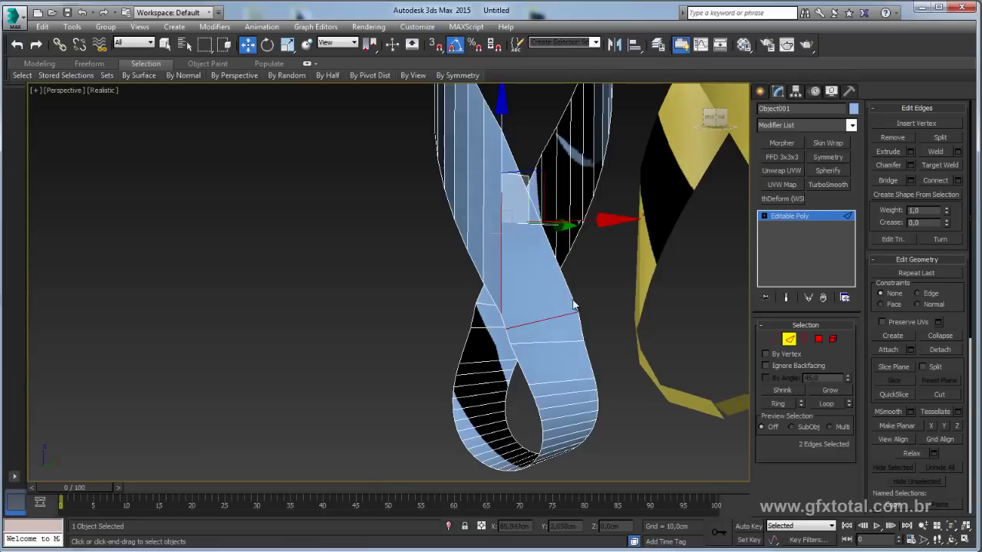
Step: Raise the vertex at the end of the cut and its neighbour on the strip edge
click(772, 341)
click(578, 309)
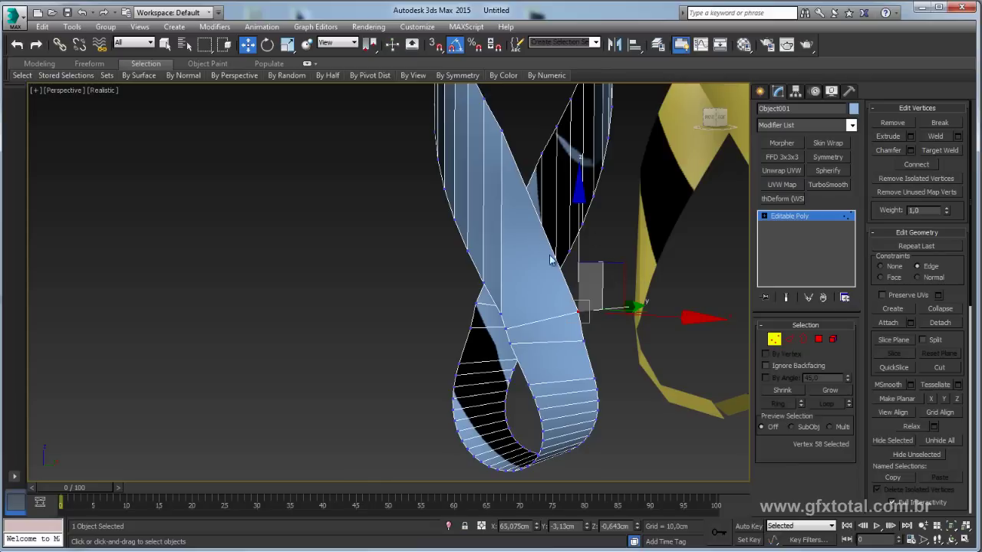
drag(580, 236, 555, 154)
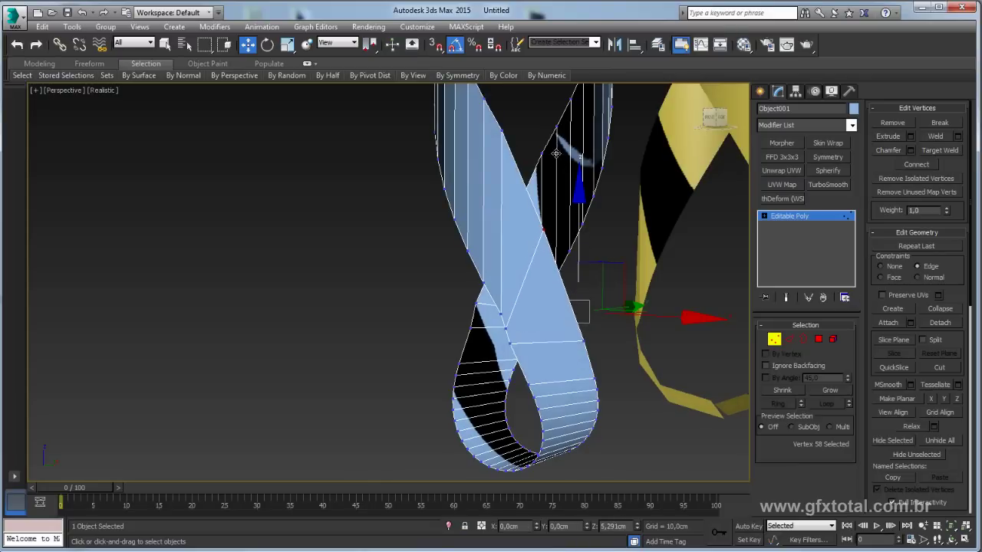
click(583, 339)
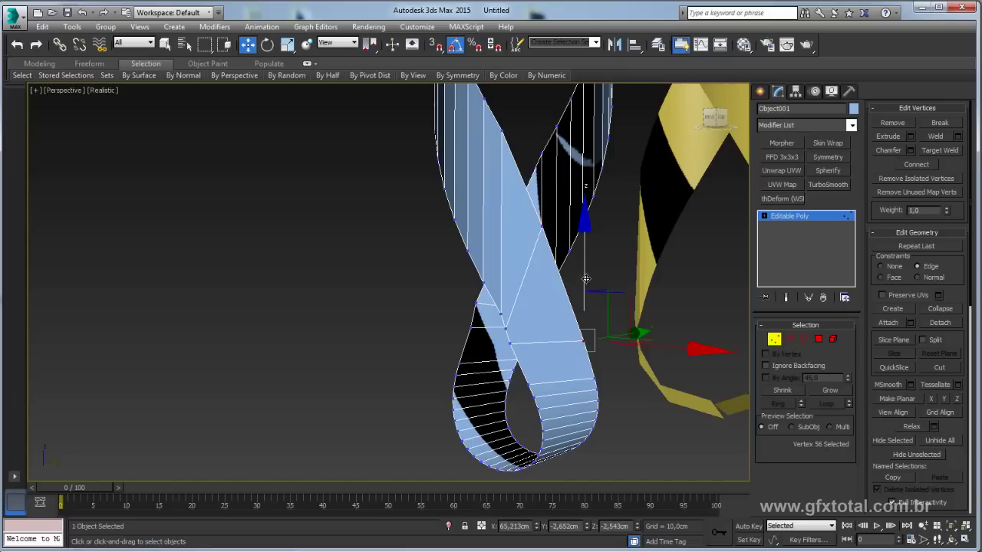
drag(586, 278, 571, 223)
alt+middle_drag(571, 223, 626, 326)
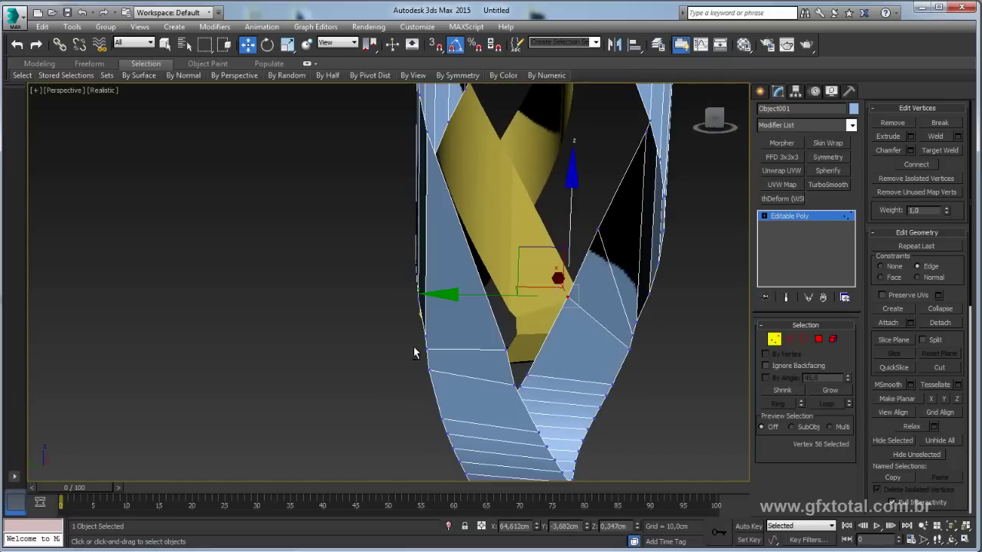
Step: Lift two more vertices on the strip crossing to smooth the joint
alt+middle_drag(413, 347, 637, 324)
click(635, 317)
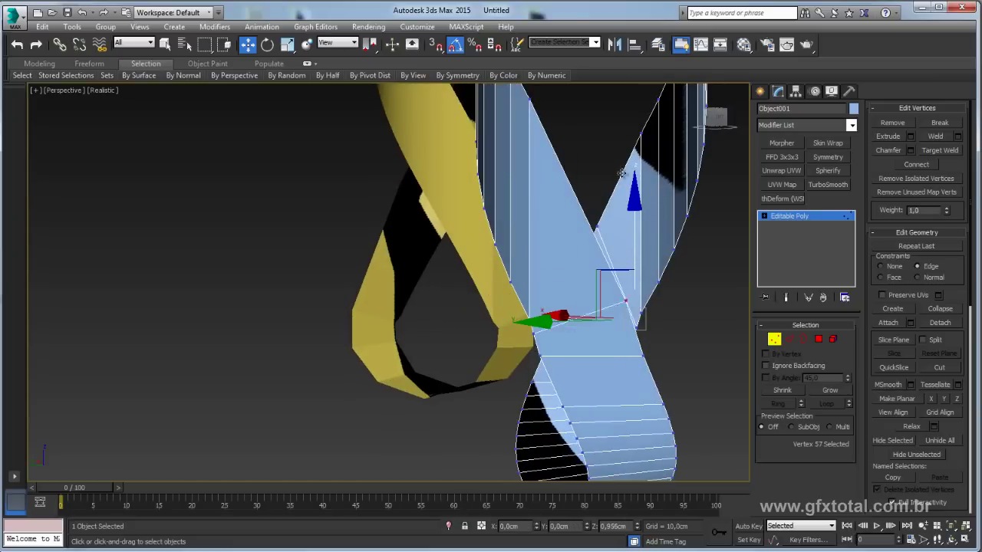
mouse_move(635, 317)
mouse_down()
mouse_move(620, 166)
mouse_move(593, 139)
mouse_up()
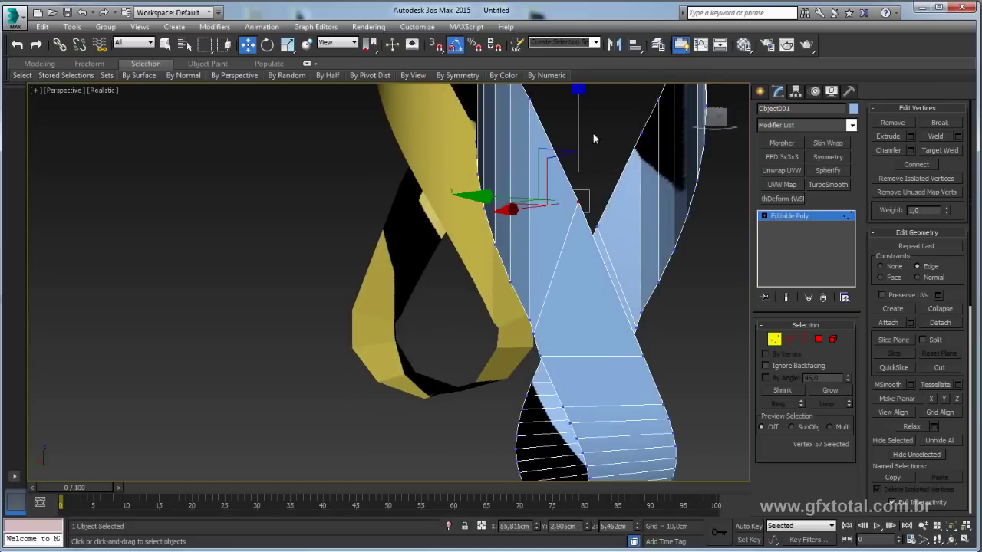
click(645, 356)
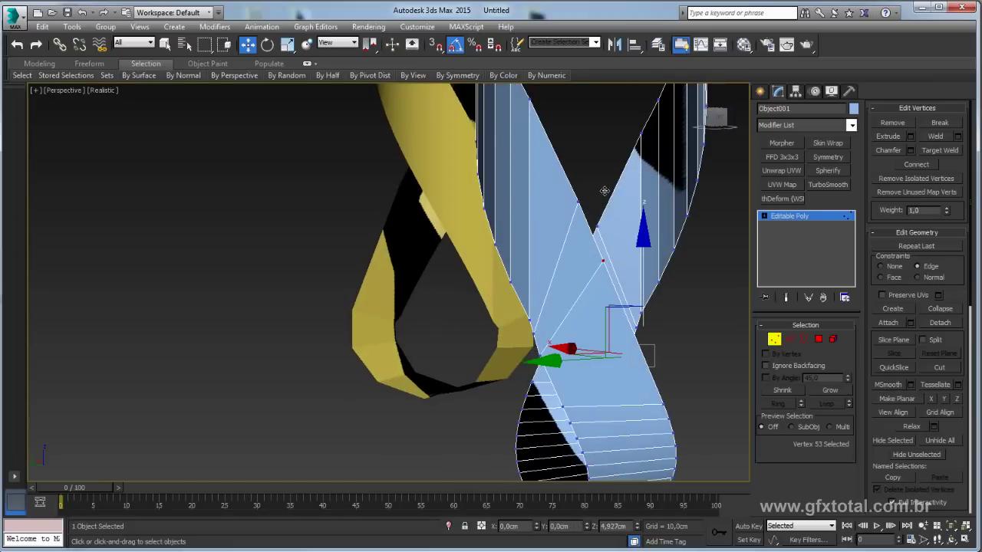
drag(644, 357, 756, 304)
click(789, 339)
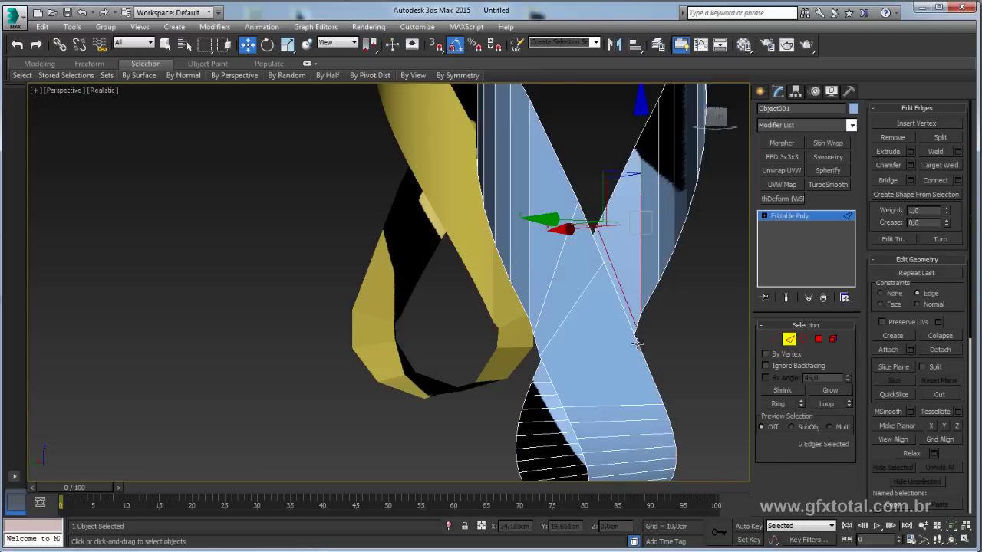
Step: Select the edges across the ribbon's neck and connect them with new crossing edges
click(637, 342)
mouse_move(719, 364)
alt+middle_down()
mouse_move(648, 354)
mouse_move(717, 370)
alt+middle_up()
ctrl+click(716, 370)
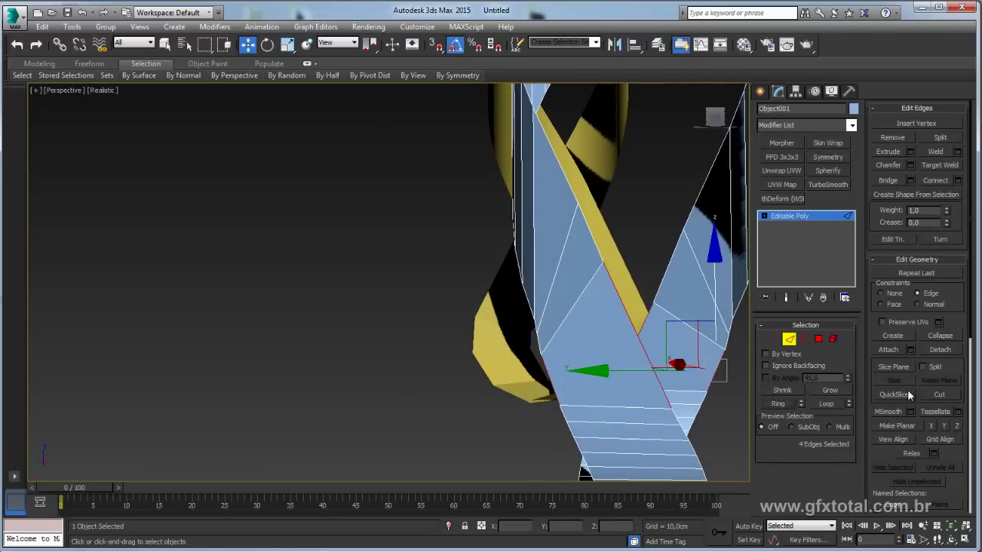
click(957, 180)
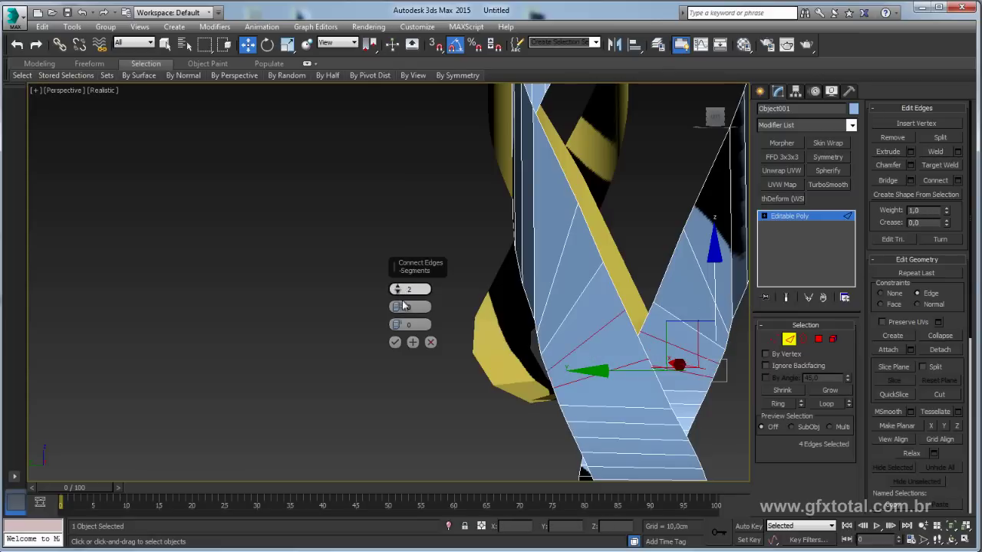
click(395, 342)
mouse_move(395, 342)
alt+middle_down()
mouse_move(615, 379)
mouse_move(499, 313)
alt+middle_up()
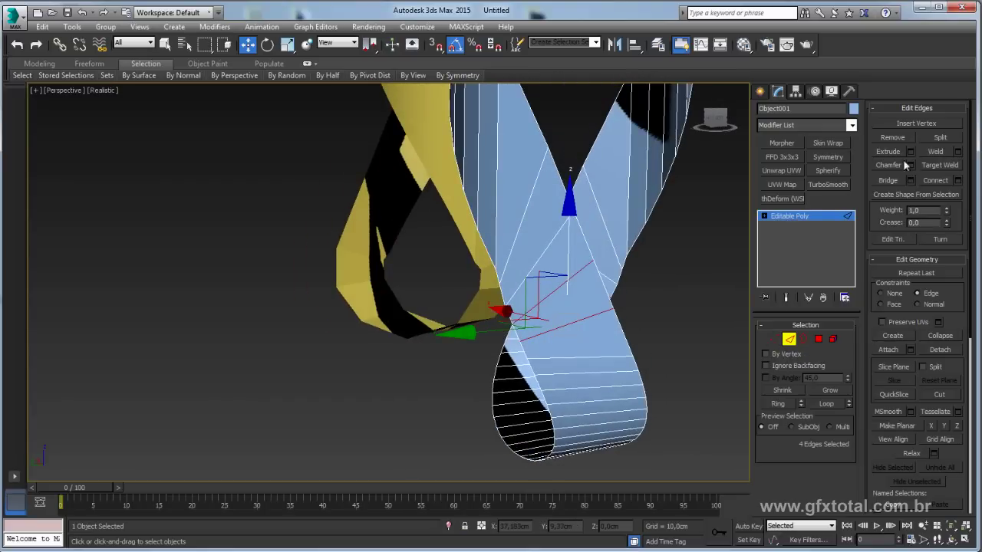
Step: Select four neck vertices, trial-move and cancel the move, then pick a single neck vertex
click(774, 339)
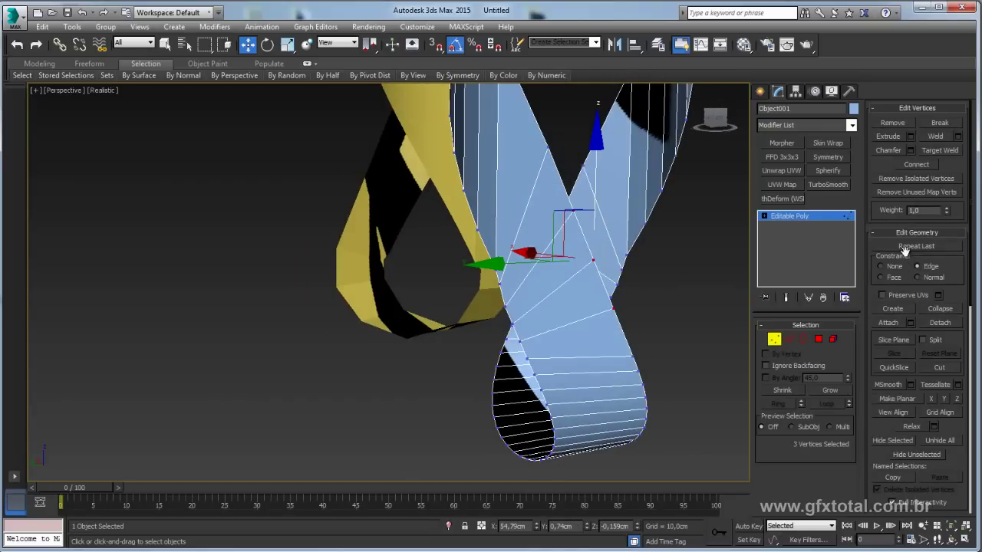
ctrl+click(611, 258)
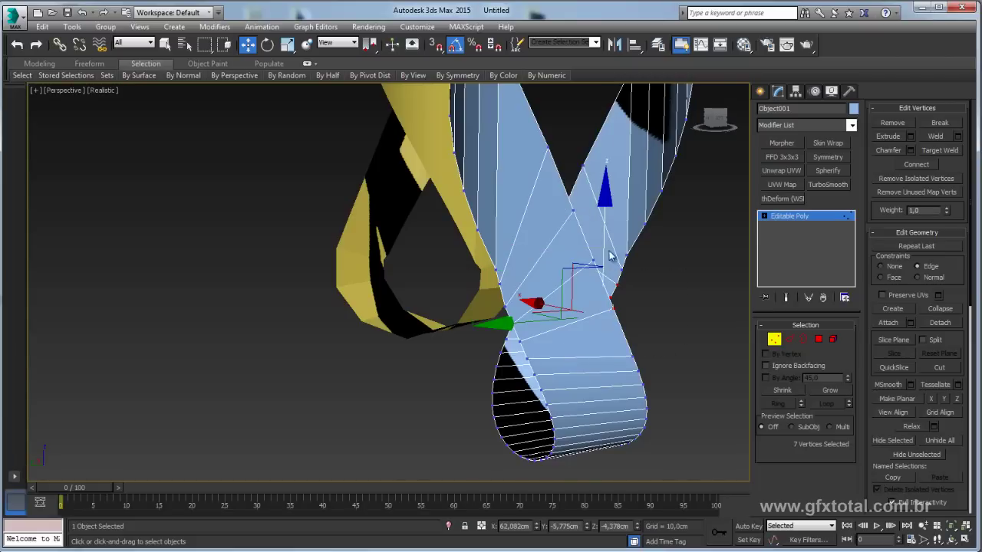
ctrl+click(607, 256)
ctrl+click(616, 284)
ctrl+click(598, 272)
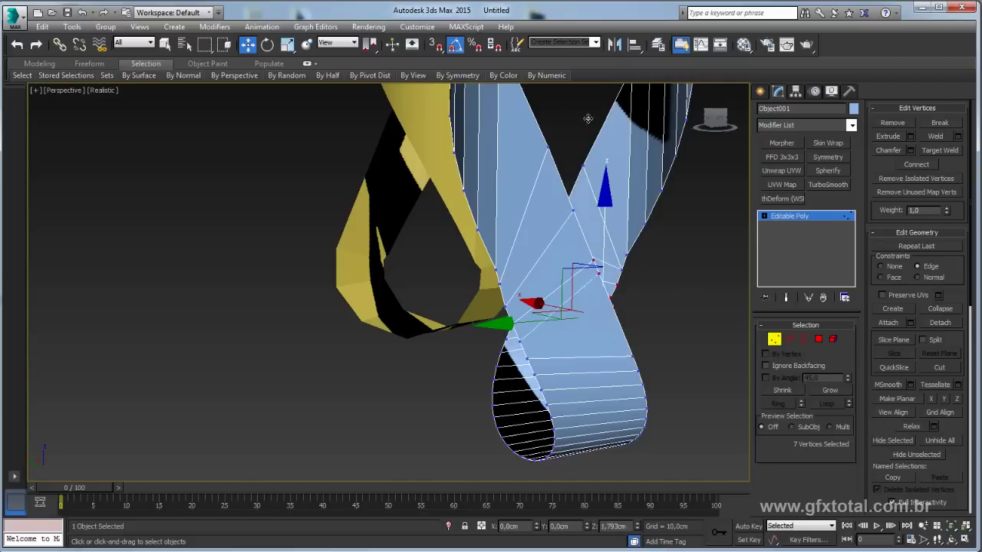
drag(587, 118, 621, 197)
right_click(621, 197)
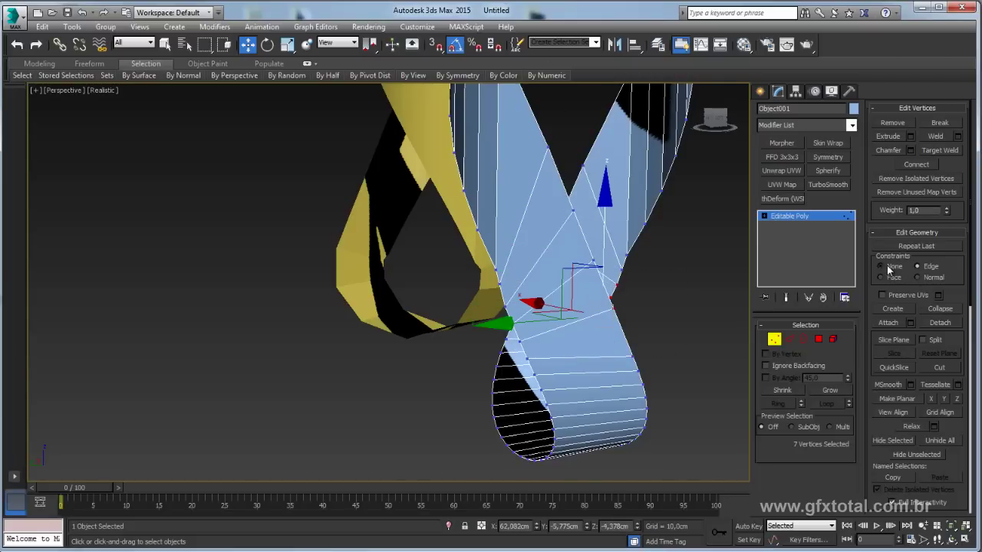
click(503, 308)
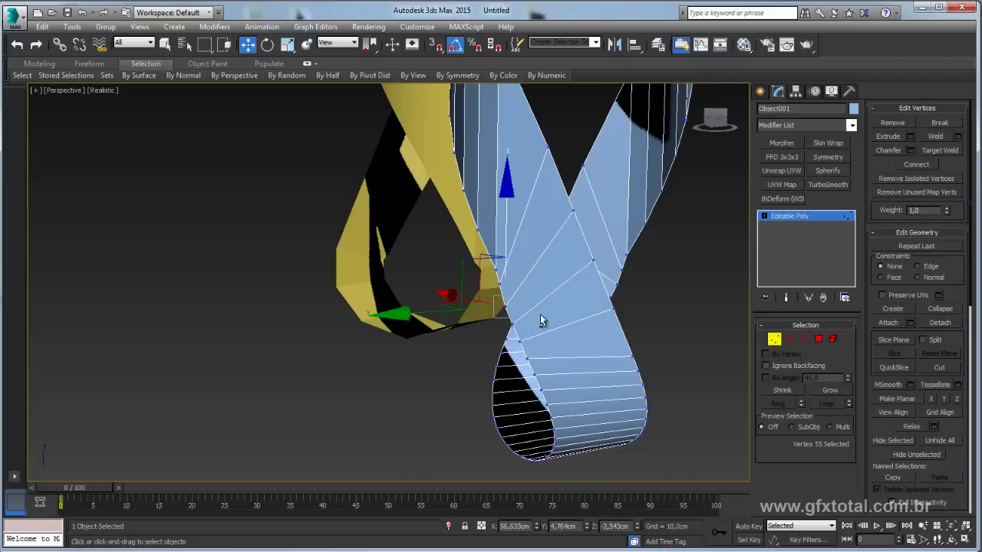
mouse_move(541, 320)
alt+middle_down()
mouse_move(510, 322)
mouse_move(460, 197)
alt+middle_up()
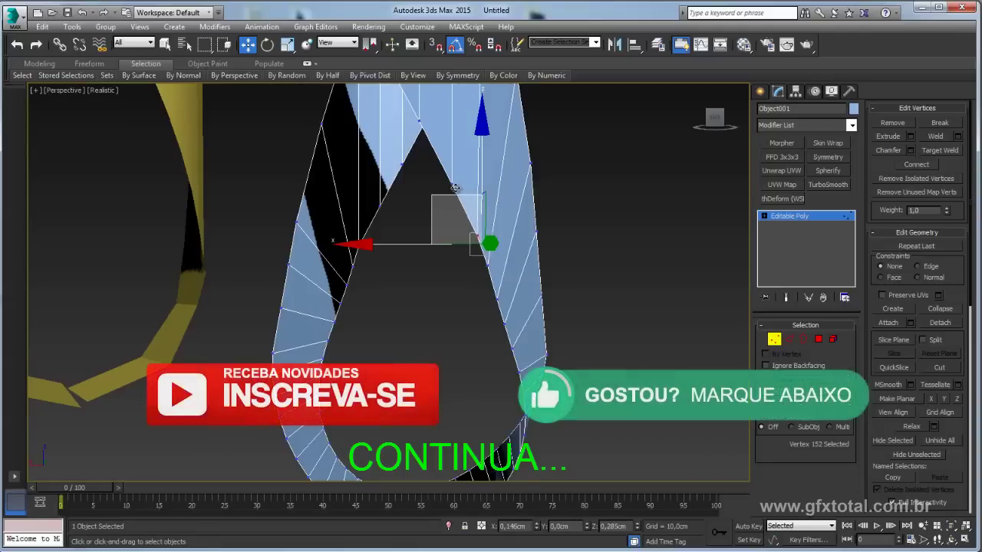
mouse_move(459, 198)
alt+middle_down()
mouse_move(488, 238)
mouse_move(423, 258)
alt+middle_up()
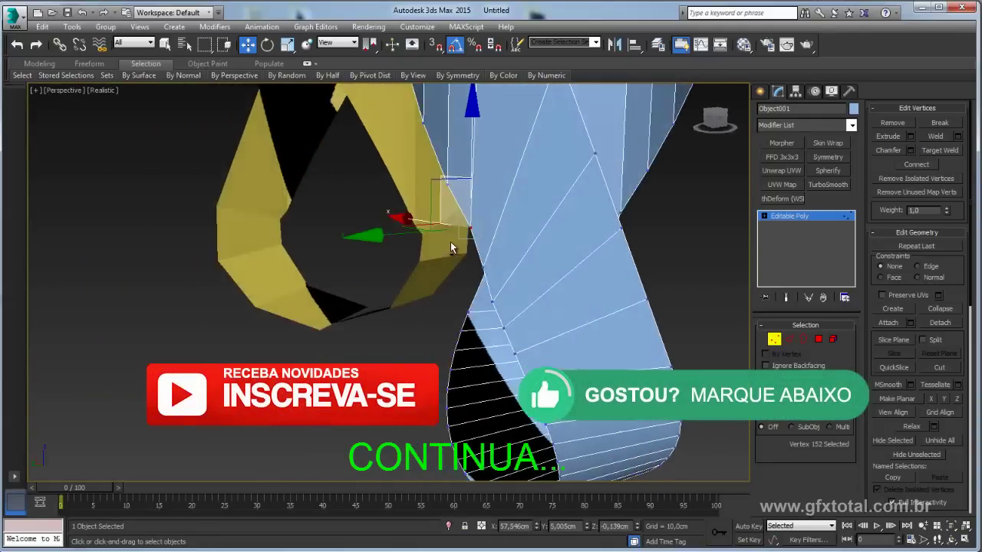